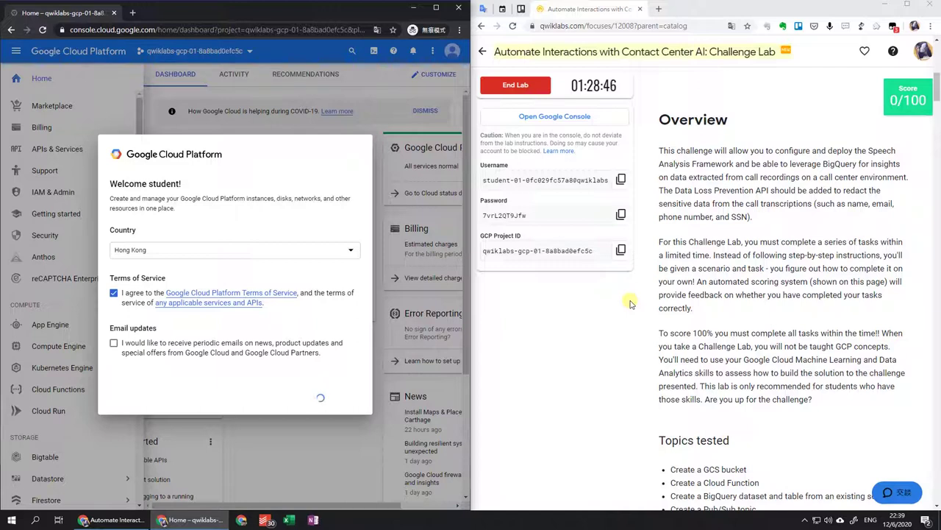
Step: Review the challenge lab's tested topics, scoring checklist and setup instructions down to the Challenge Scenario
scroll(630, 304, "down", 5)
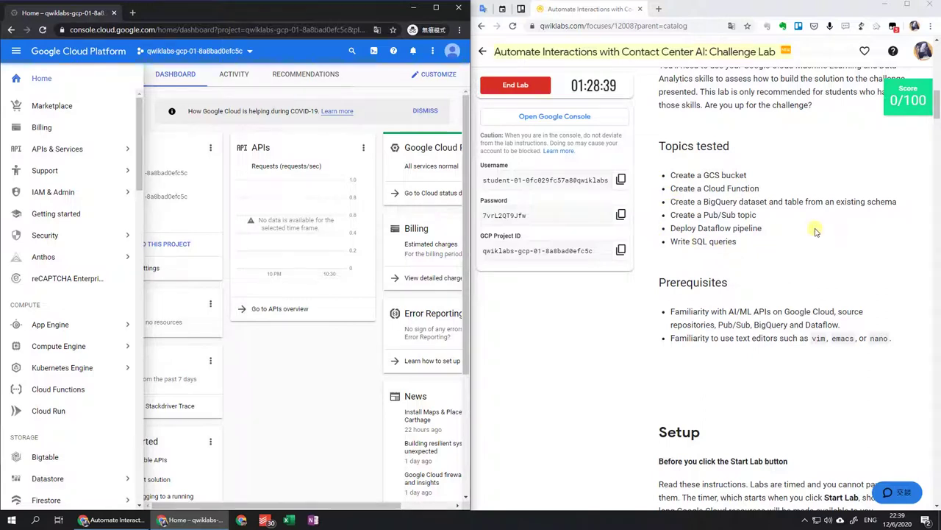
left_click(908, 100)
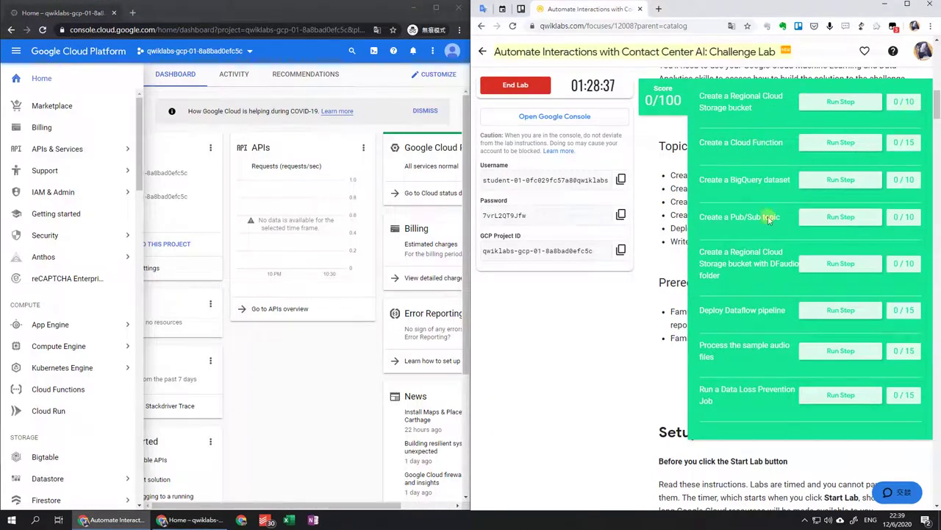
left_click(671, 95)
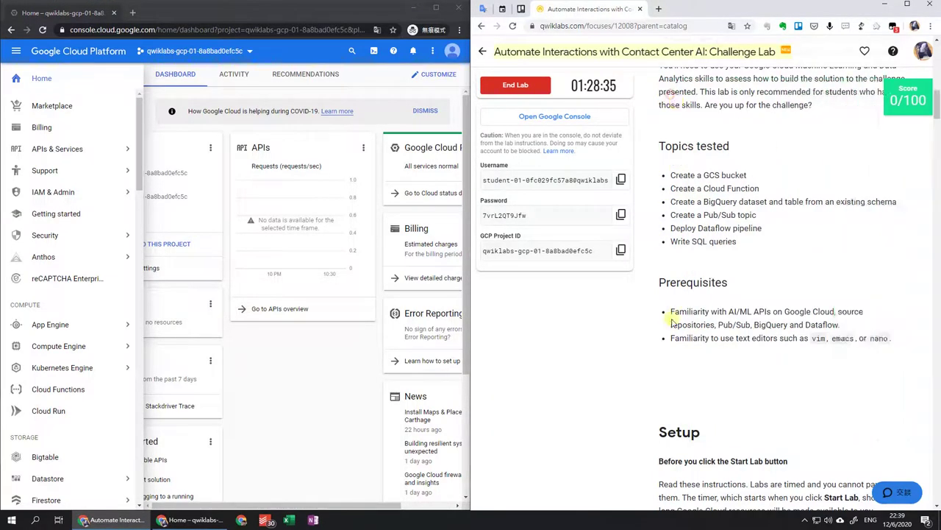
scroll(673, 335, "down", 5)
scroll(672, 334, "down", 20)
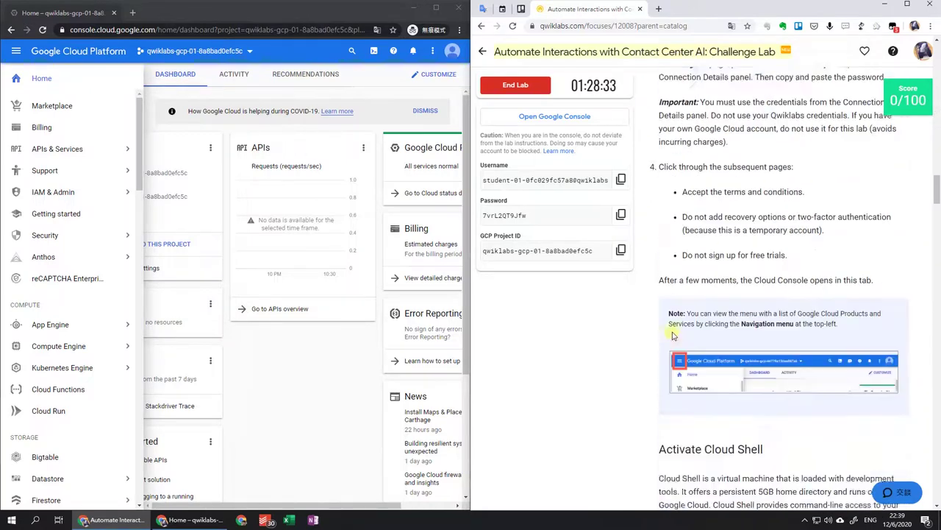
scroll(671, 334, "down", 15)
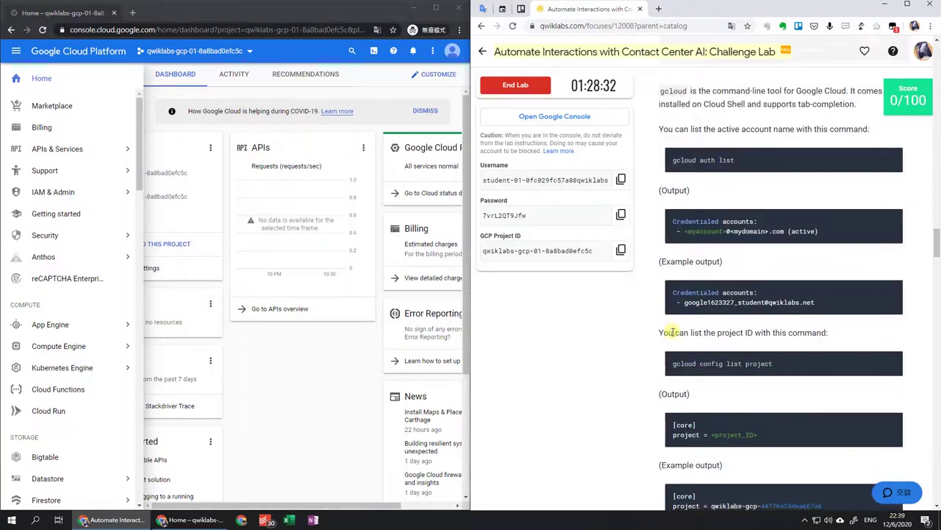
scroll(672, 333, "down", 2)
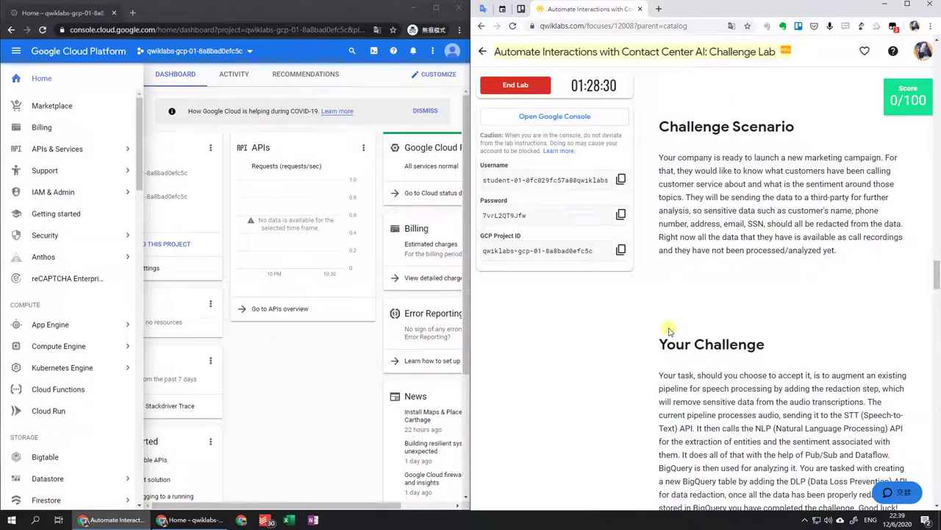
Step: Search the API Library for "dia" and enable the Dialogflow API for the project
mouse_move(70, 151)
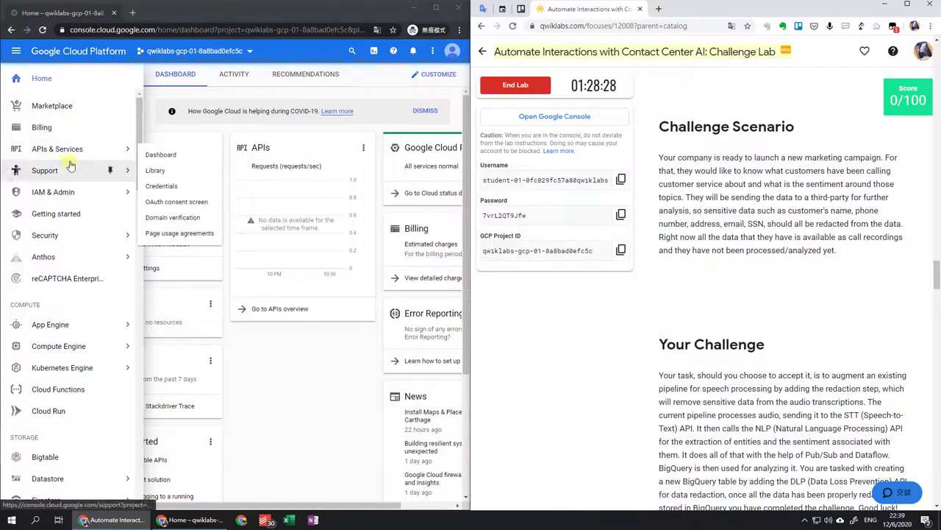
left_click(179, 171)
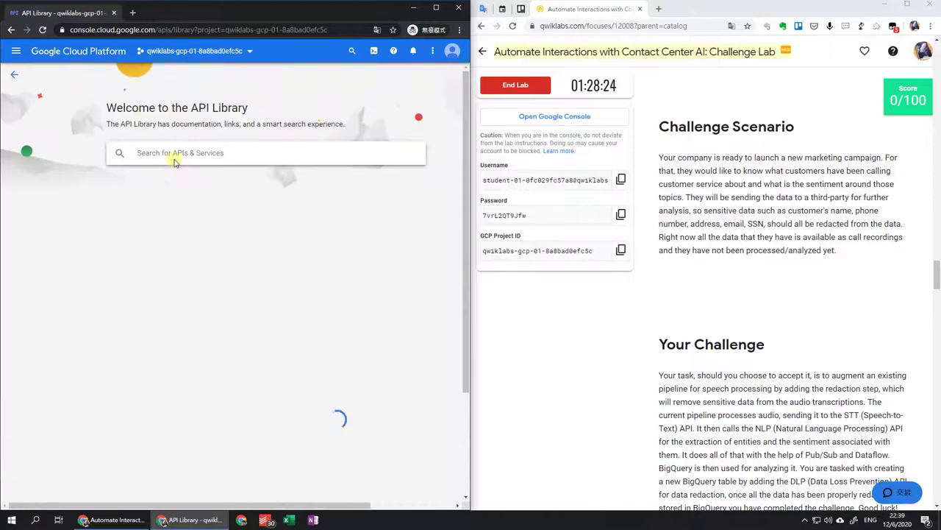
left_click(175, 161)
type("dia")
key("Return")
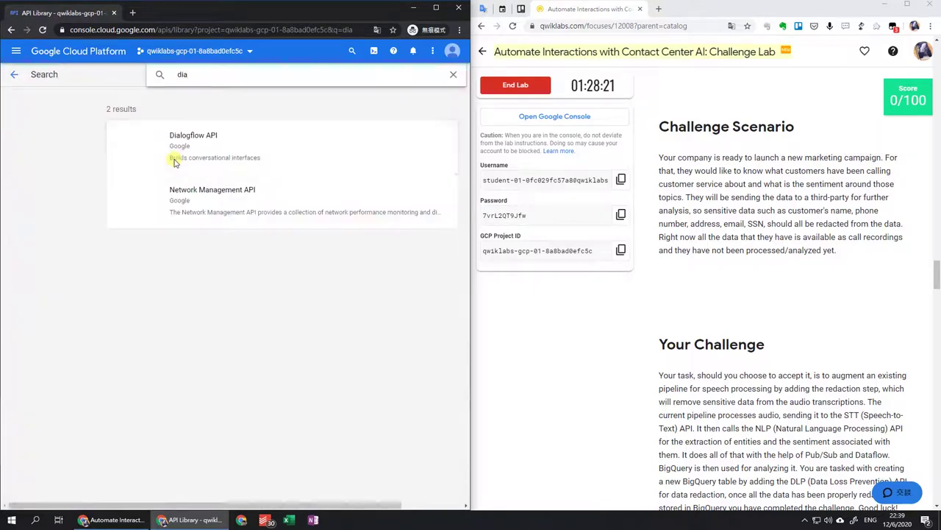
left_click(175, 160)
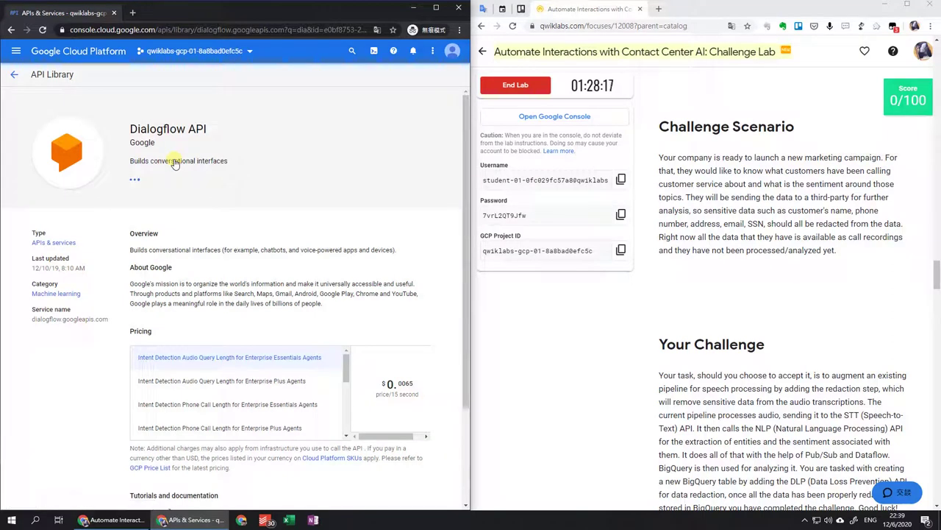
left_click(160, 179)
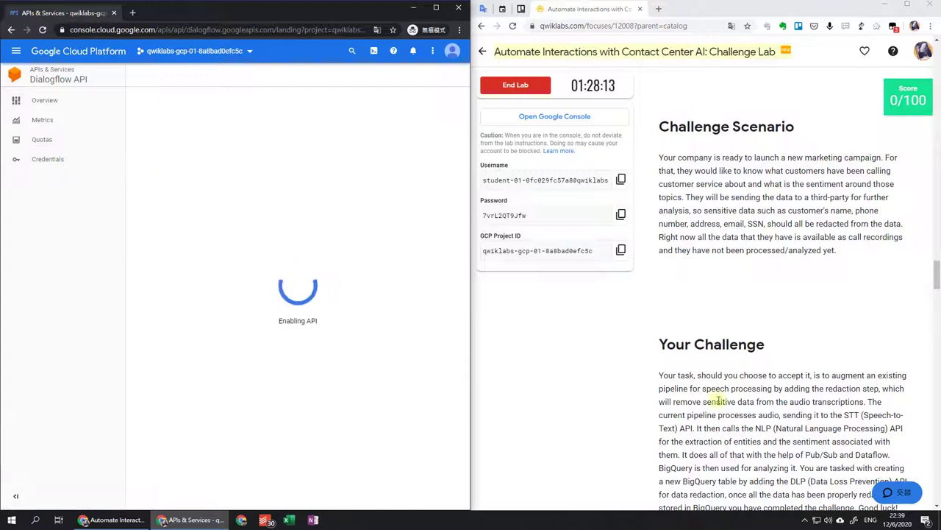
Step: Start a Cloud Shell session in the Google Cloud console for setting up the lab environment
left_click(610, 383)
scroll(611, 382, "down", 3)
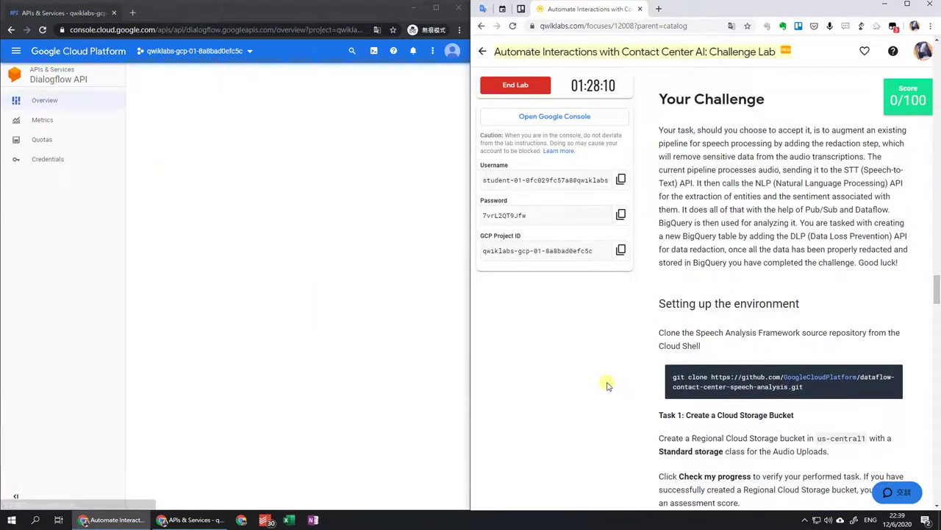
left_click(373, 52)
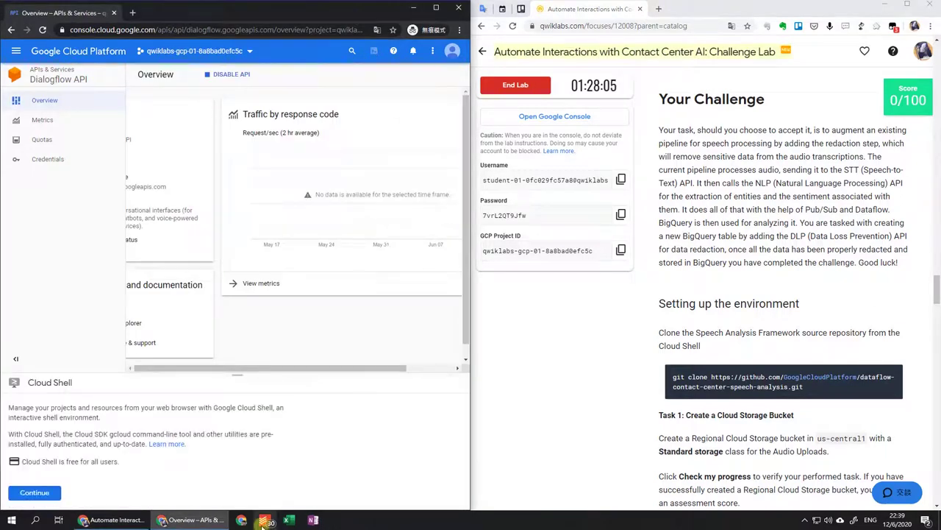
left_click(35, 492)
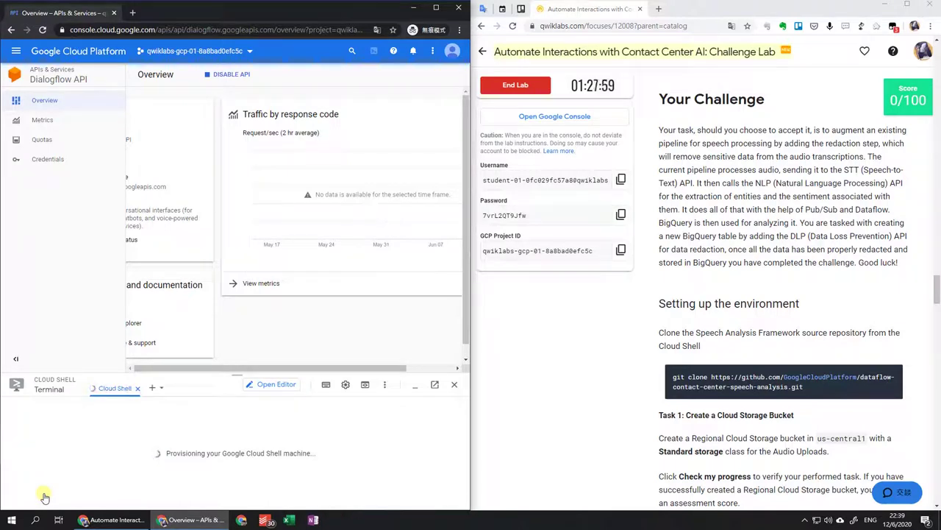
Step: Open the Cloud Storage browser and dismiss its tutorial pane
left_click(16, 51)
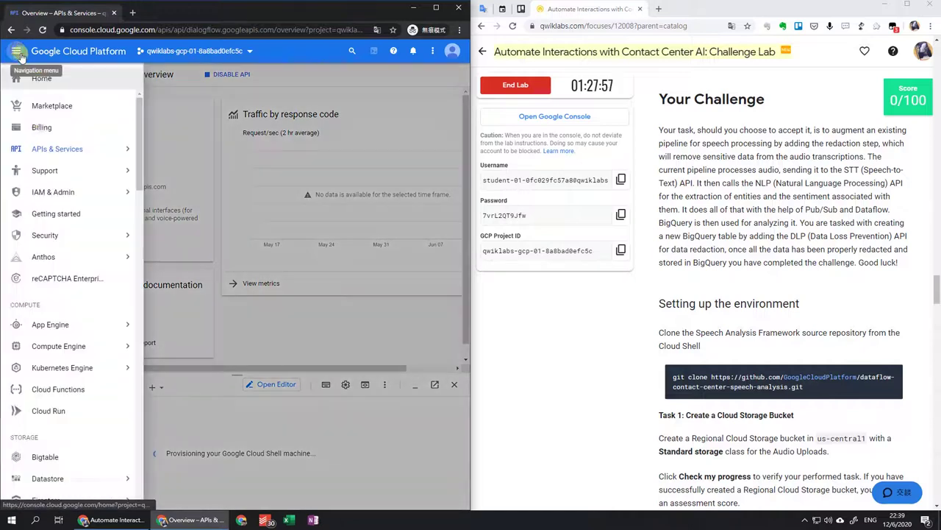
mouse_move(66, 350)
scroll(66, 350, "down", 5)
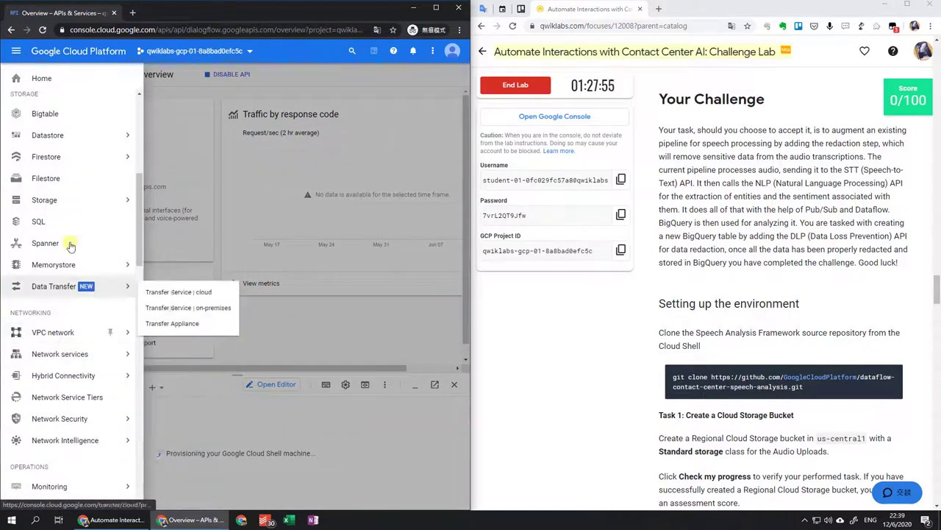
left_click(74, 199)
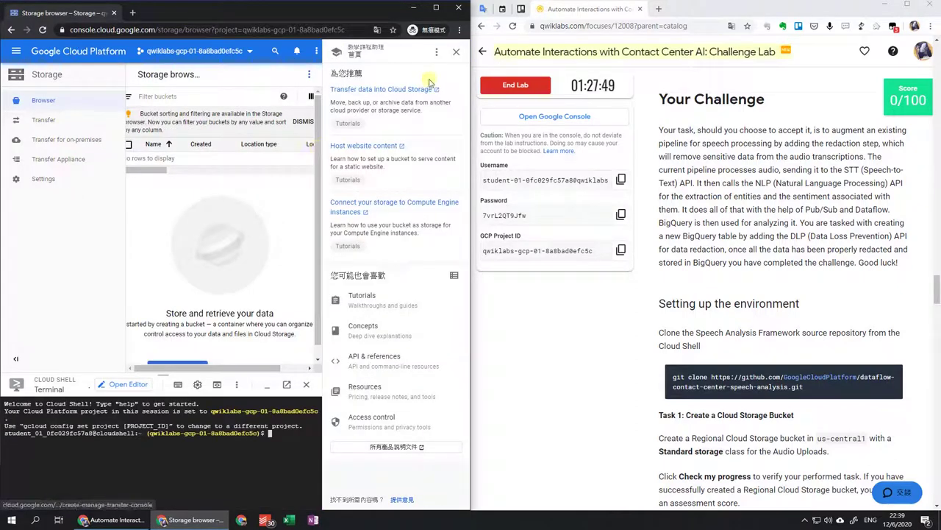
left_click(455, 54)
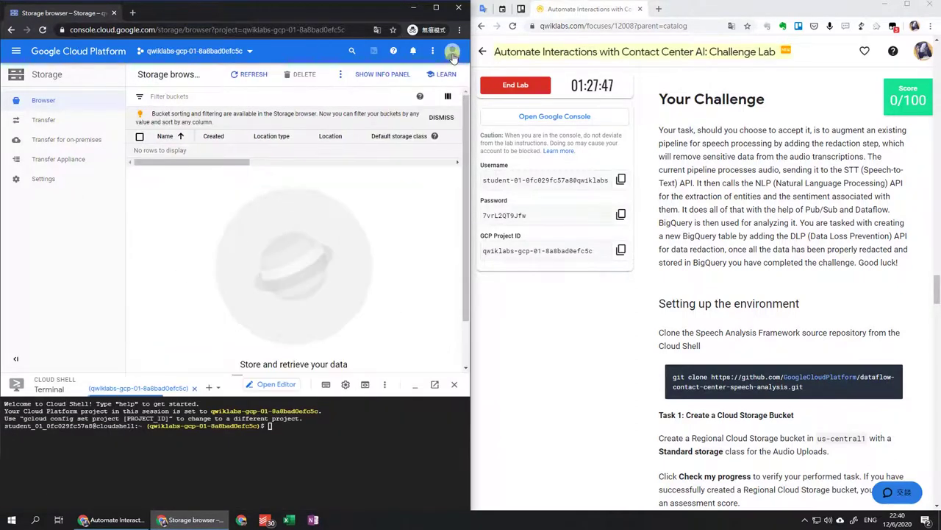
Step: Clone the GoogleCloudPlatform/dataflow-contact-center-speech-analysis.git repository in Cloud Shell with the git clone command from the lab instructions
left_click(890, 377)
left_click(309, 469)
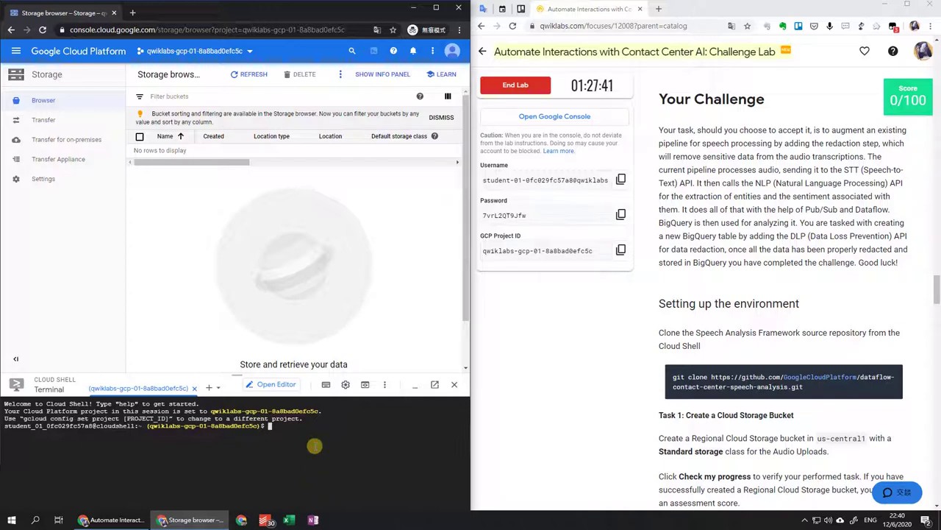
key("ctrl+v")
key("Return")
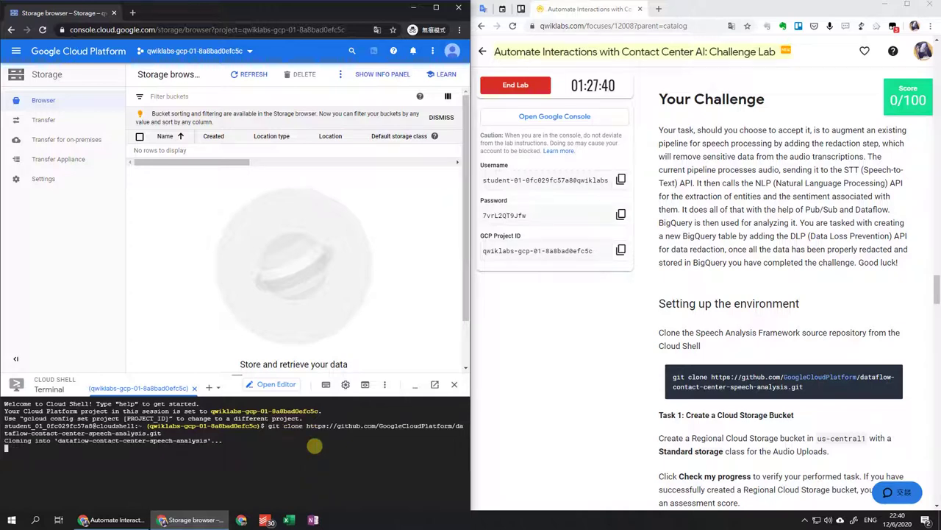
Step: Begin a new Cloud Storage bucket and name it with the GCP project ID copied from the lab details
scroll(585, 394, "down", 3)
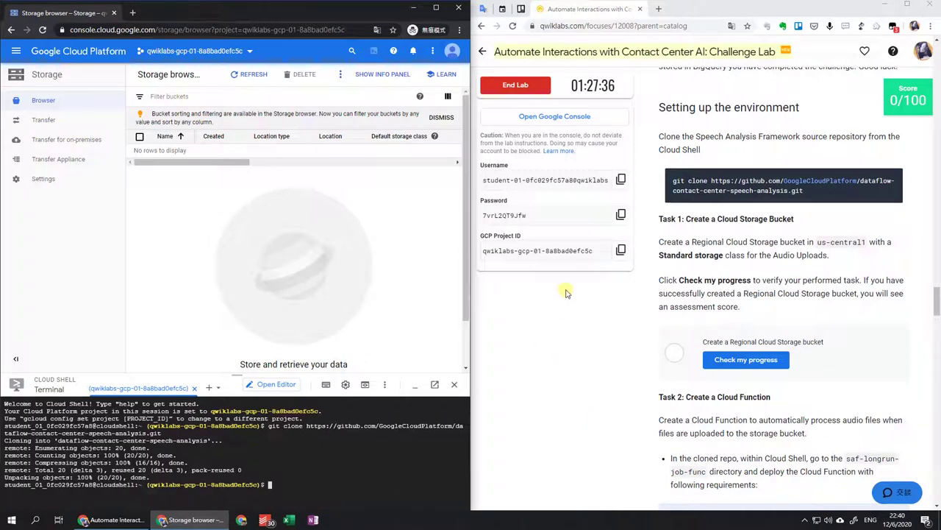
left_click(621, 251)
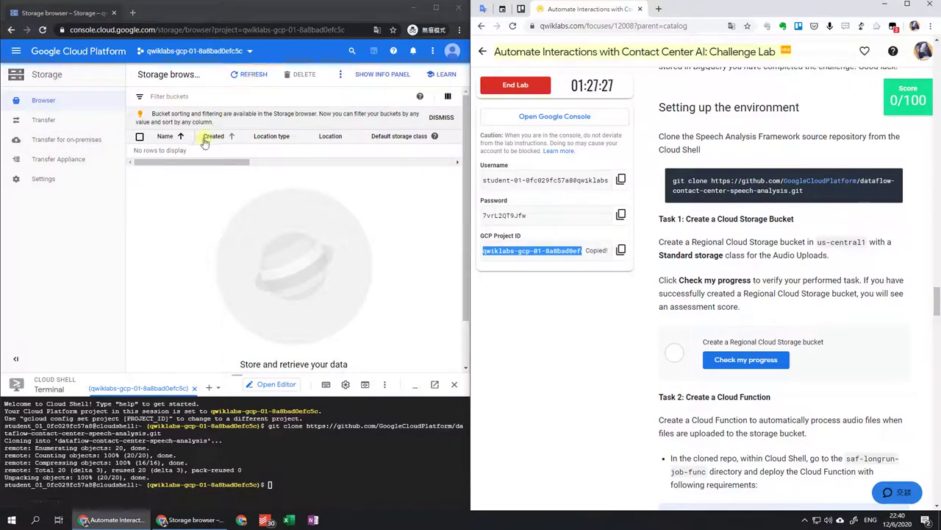
left_click(220, 204)
scroll(220, 204, "down", 1)
left_click(267, 366)
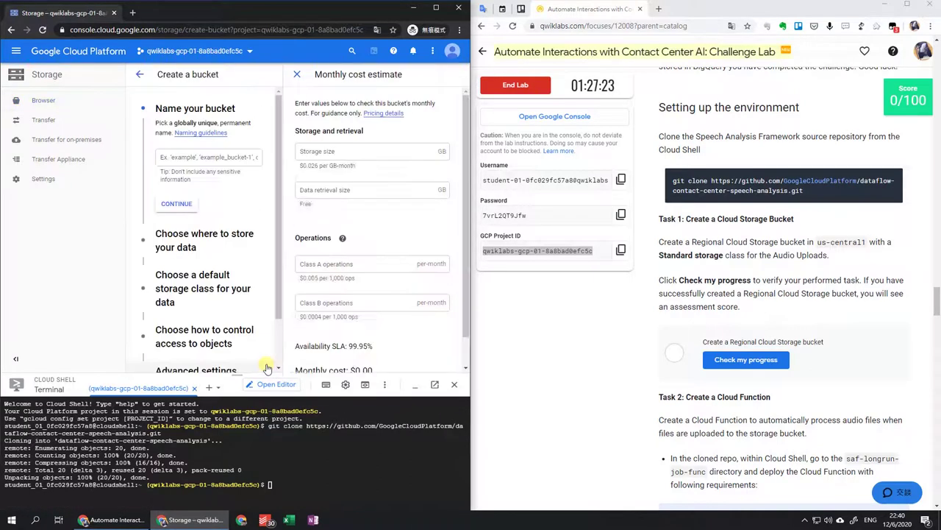
left_click(190, 158)
key("ctrl+v")
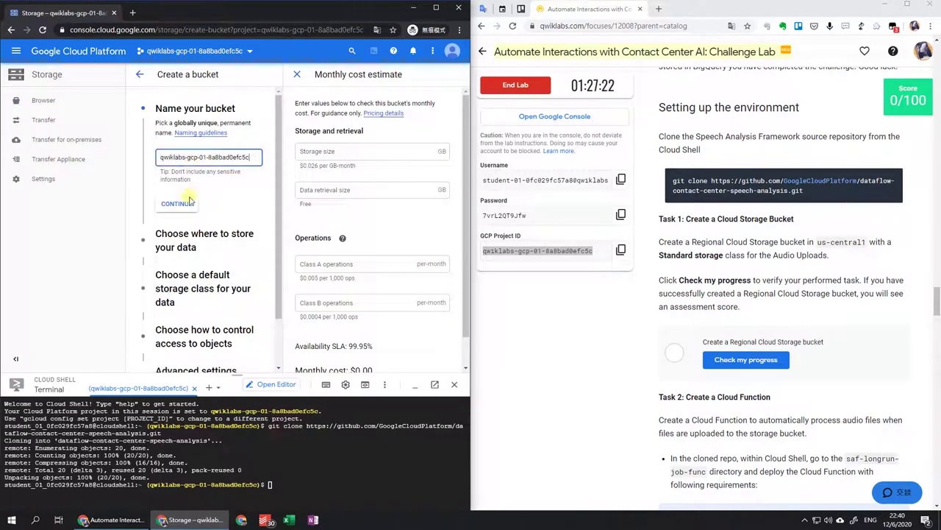
left_click(190, 203)
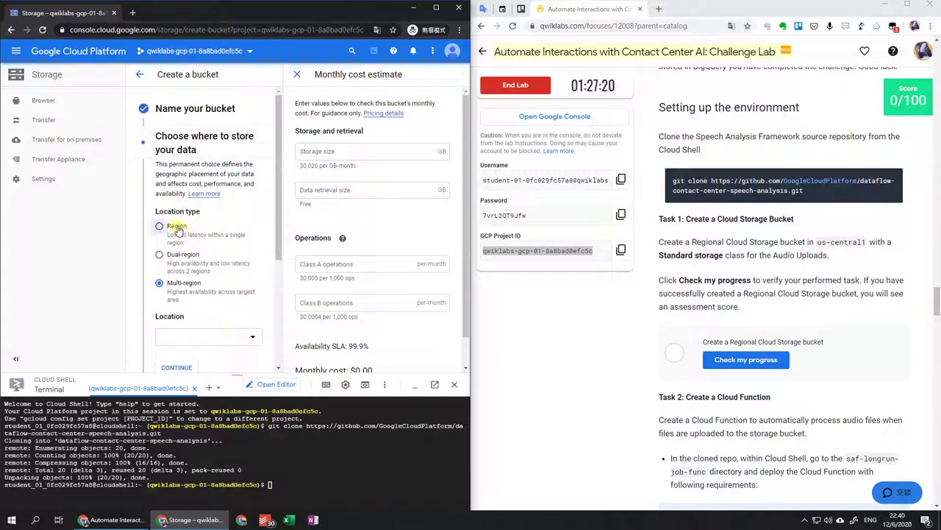
Step: Set the new bucket's location type to Region and its location to us-central1
left_click(178, 228)
left_click(221, 338)
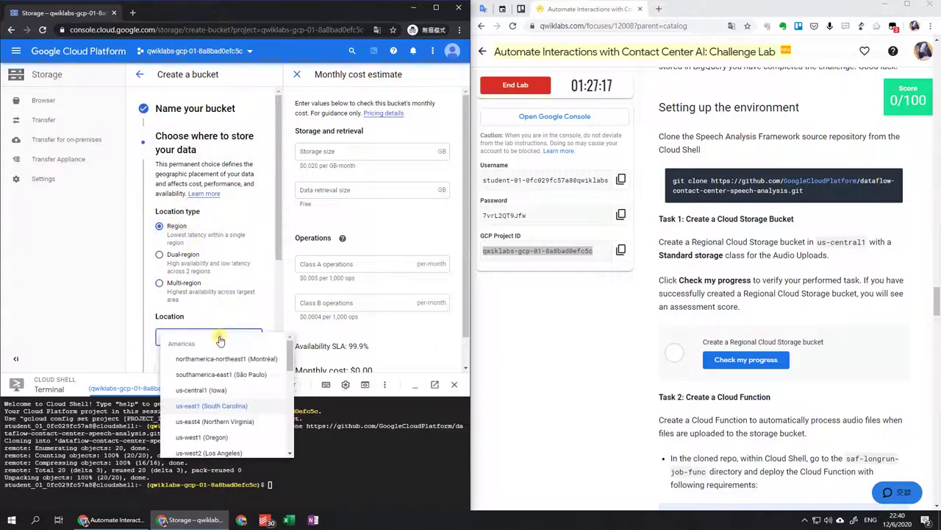
scroll(237, 385, "down", 2)
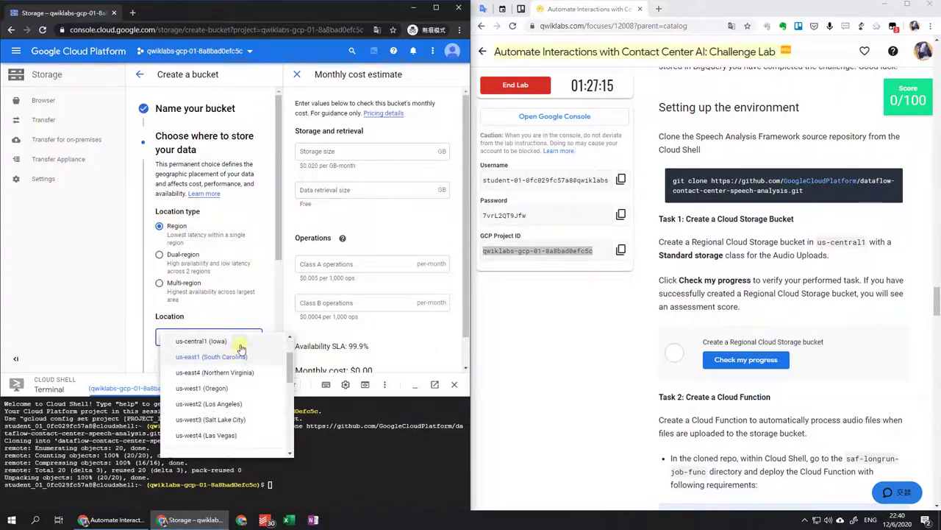
left_click(239, 349)
left_click(189, 366)
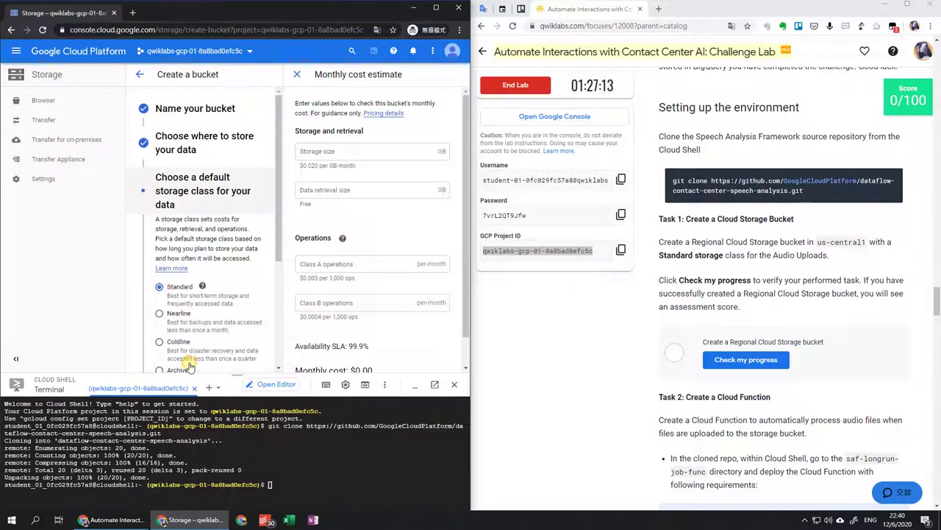
Step: Create the bucket with the Standard storage class and check the lab progress for Task 1
scroll(252, 293, "down", 2)
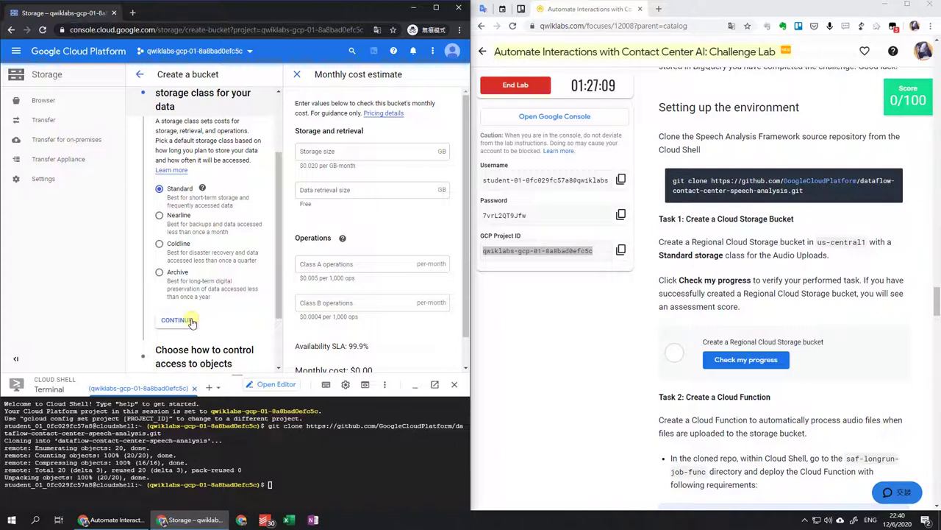
scroll(190, 321, "down", 2)
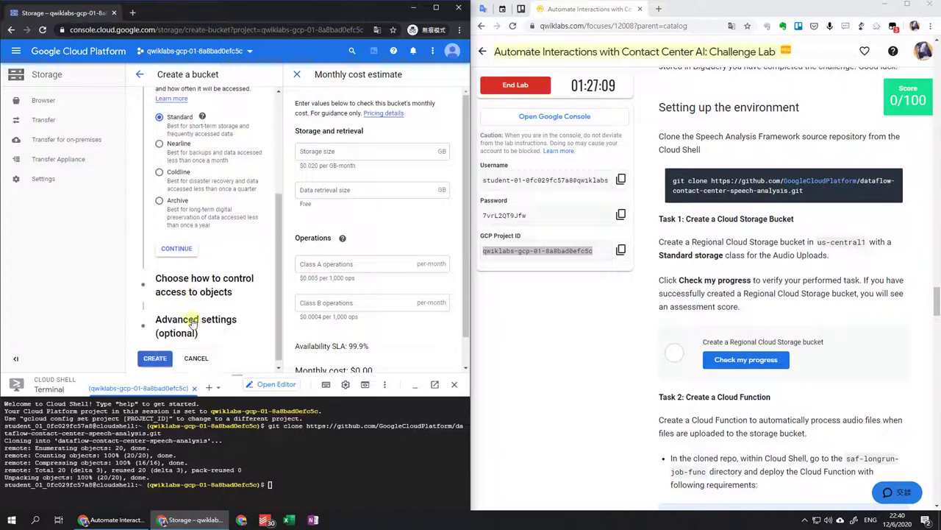
left_click(155, 352)
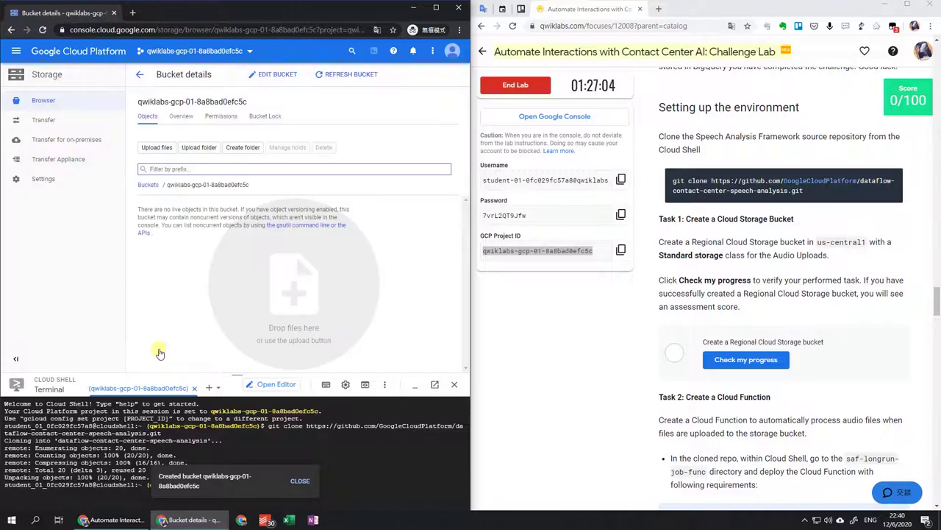
left_click(747, 360)
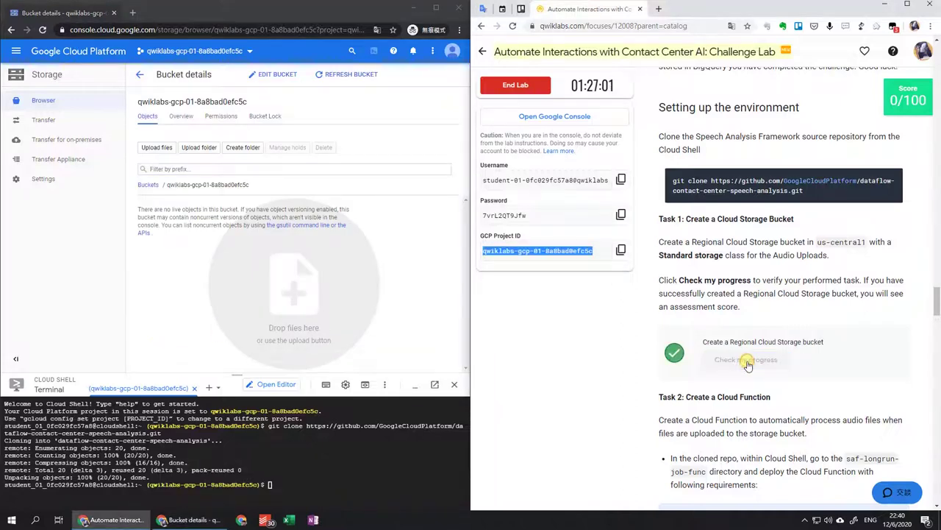
Step: Bring up the Task 2 requirements in the lab and open Cloud Functions in the console
scroll(747, 360, "down", 3)
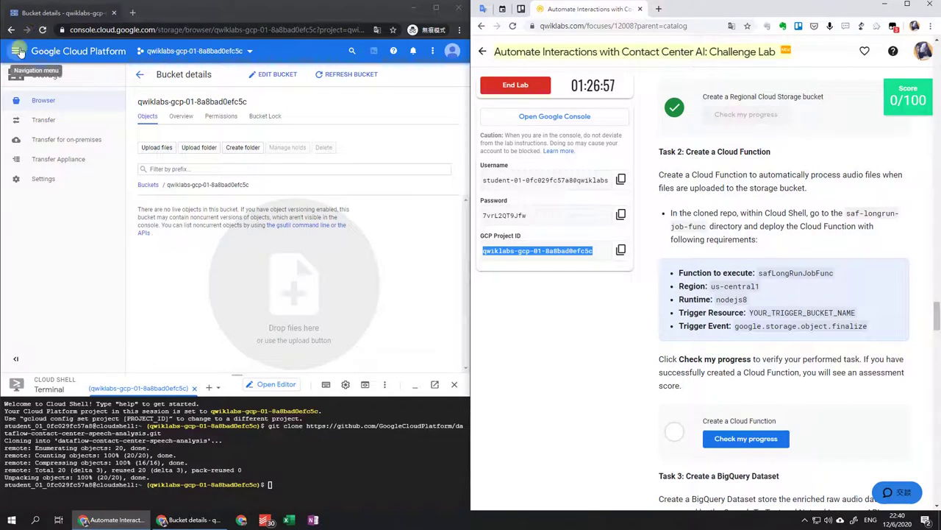
left_click(18, 51)
mouse_move(63, 367)
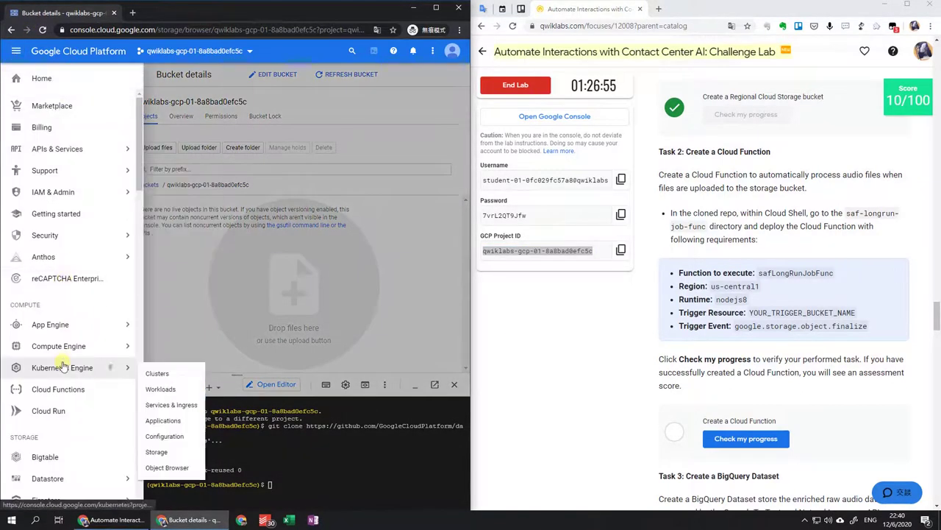
left_click(63, 390)
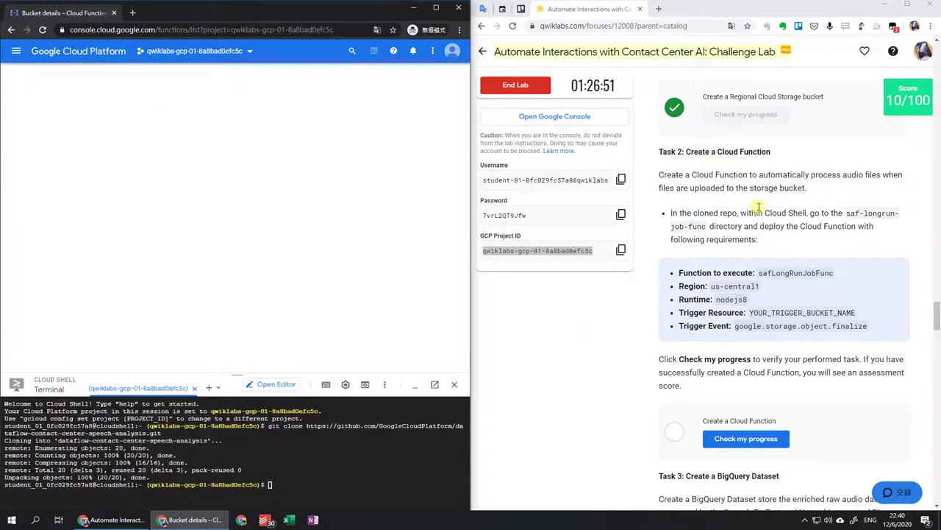
Step: Open the GitHub page of the dataflow-contact-center-speech-analysis repository from the URL in the lab's git clone command
scroll(757, 213, "up", 3)
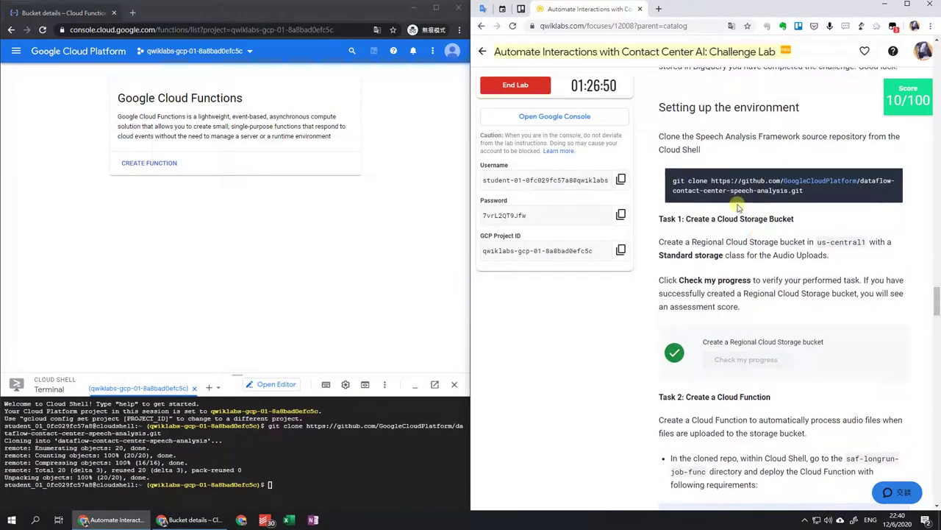
left_click_drag(712, 180, 806, 193)
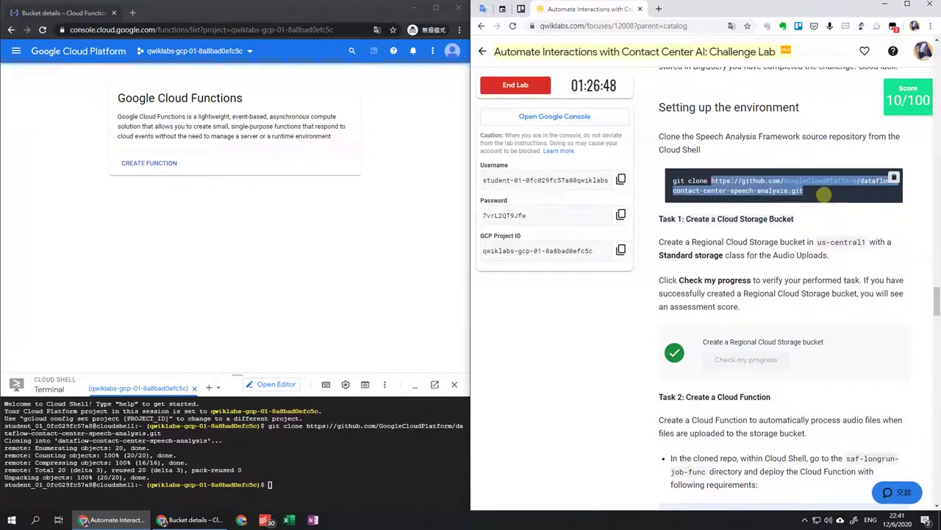
right_click(799, 194)
left_click(798, 208)
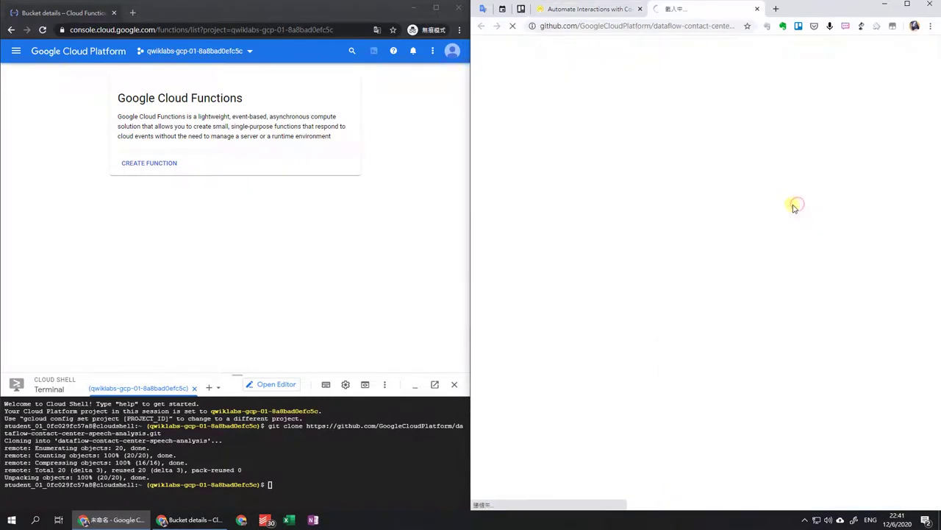
Step: Start creating a new Cloud Function and open the saf-longrun-job-func folder in the GitHub repository
left_click(161, 168)
left_click(162, 168)
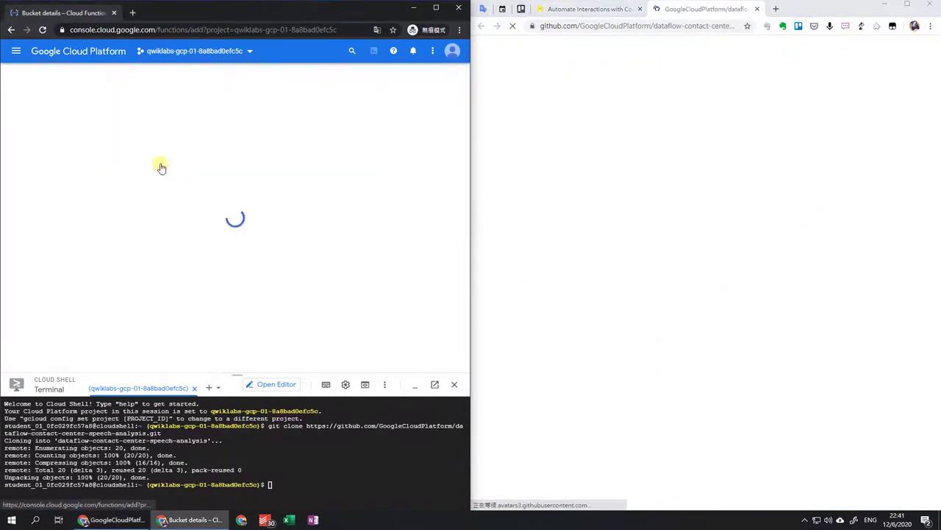
scroll(669, 197, "down", 2)
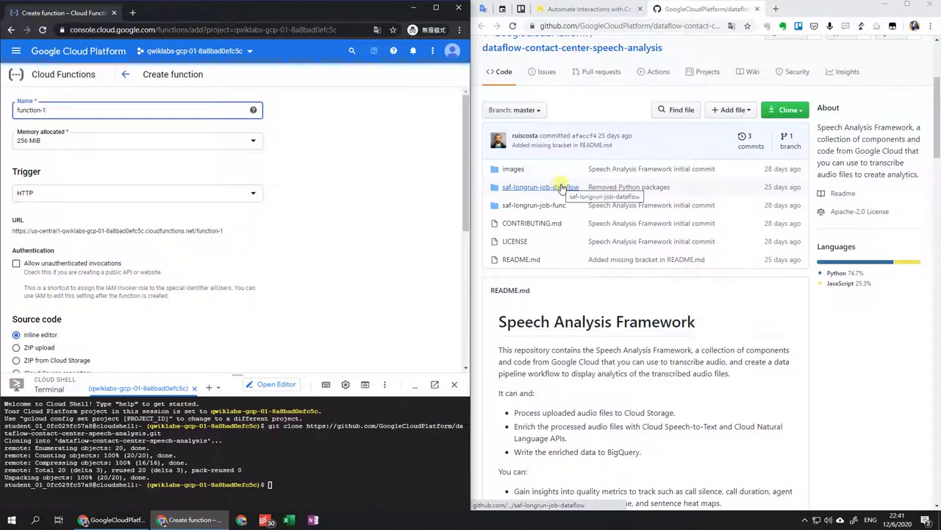
left_click(561, 205)
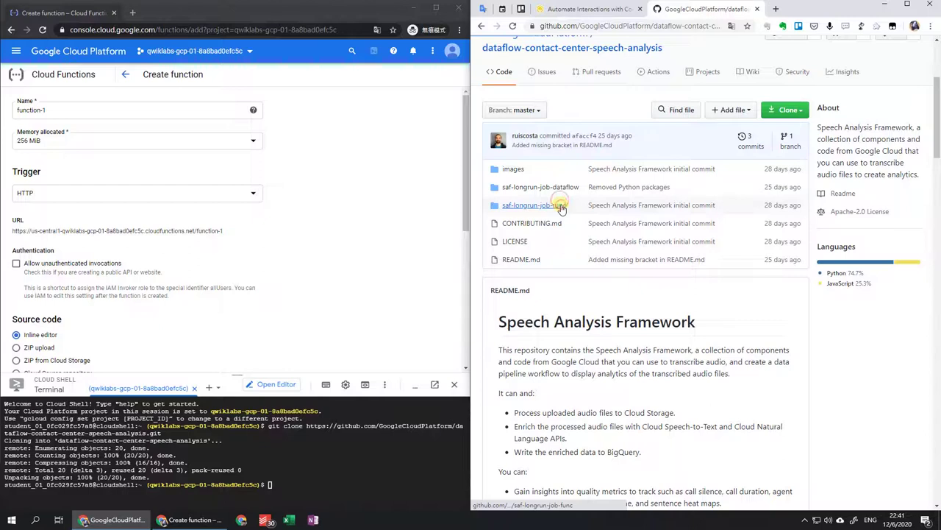
Step: Set the function to execute to safLongRunJobFunc, copied from the lab's Task 2 requirements
left_click(584, 9)
scroll(815, 295, "down", 4)
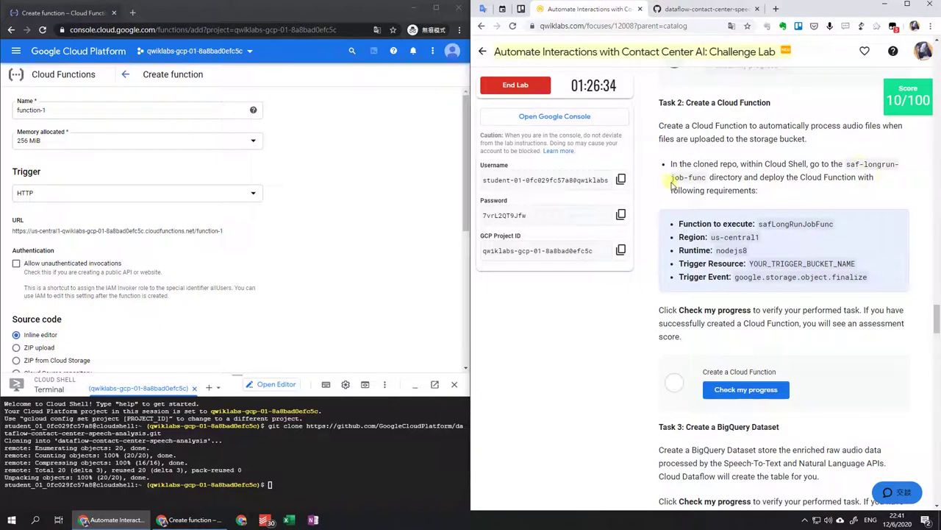
triple_click(770, 226)
left_click(770, 226)
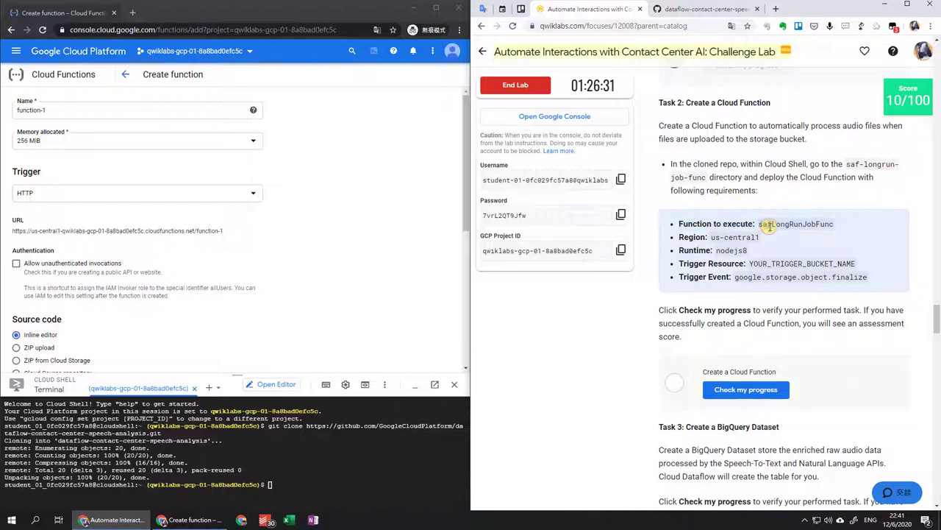
double_click(835, 223)
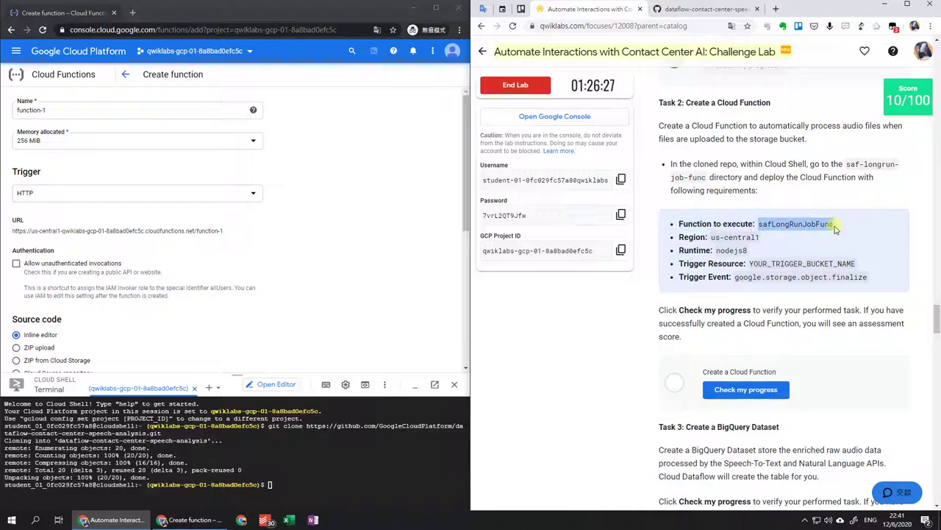
scroll(341, 270, "down", 4)
left_click(201, 305)
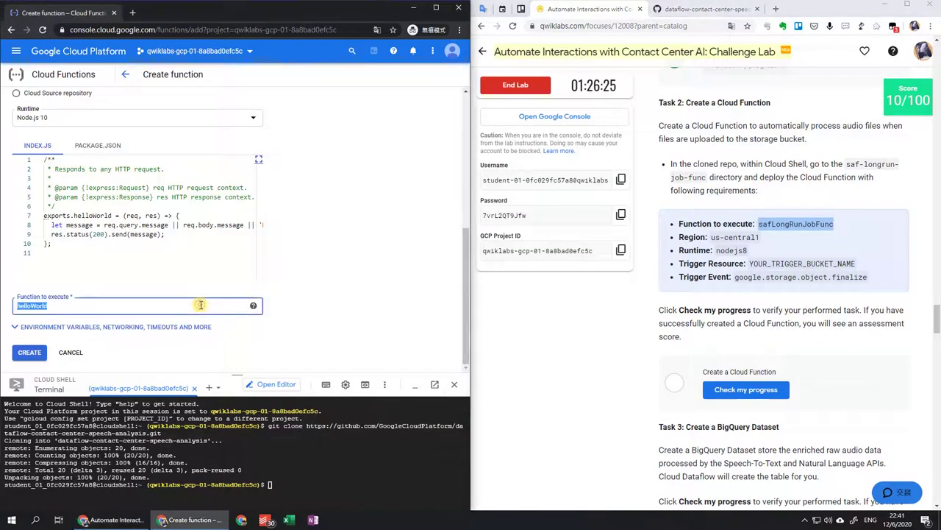
key("ctrl+a")
key("ctrl+v")
Step: Name the Cloud Function saf-longrun-job-func, using the directory name from the lab instructions
scroll(165, 242, "up", 4)
triple_click(130, 110)
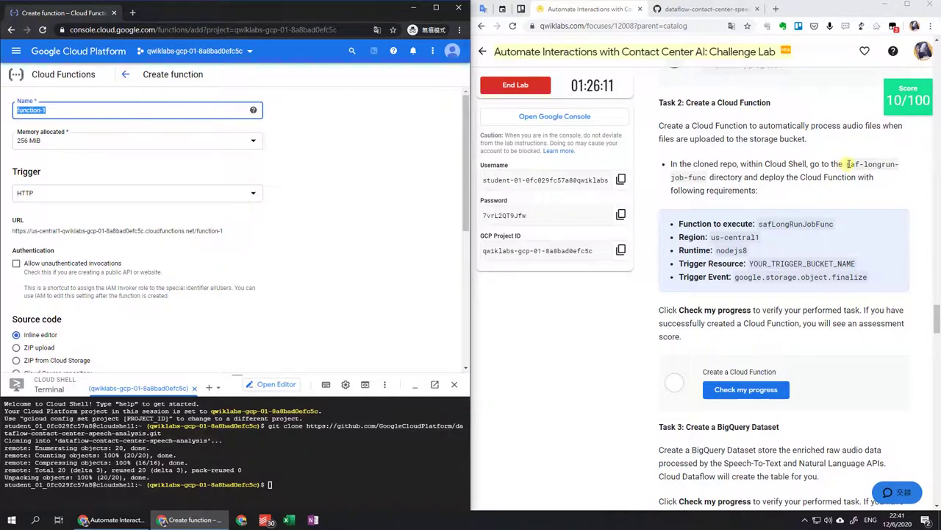
left_click_drag(848, 164, 709, 178)
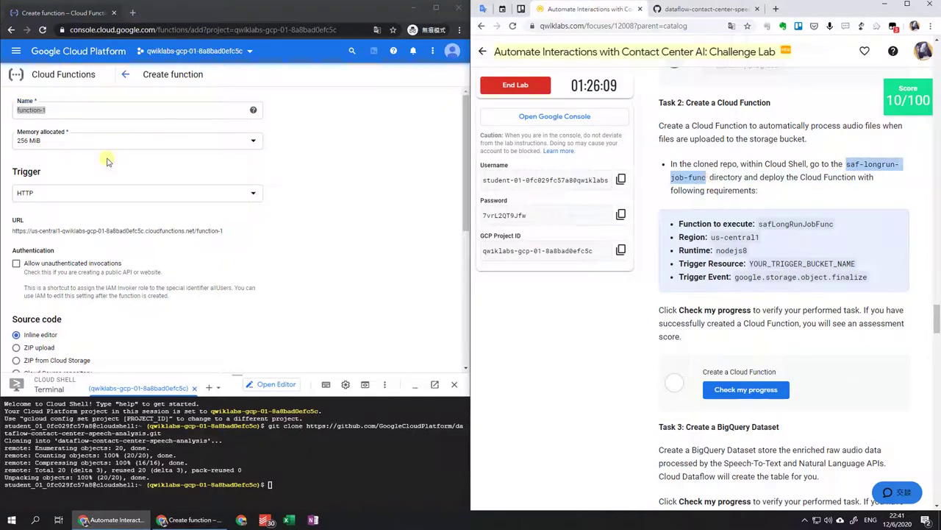
left_click(120, 111)
key("ctrl+a")
key("ctrl+v")
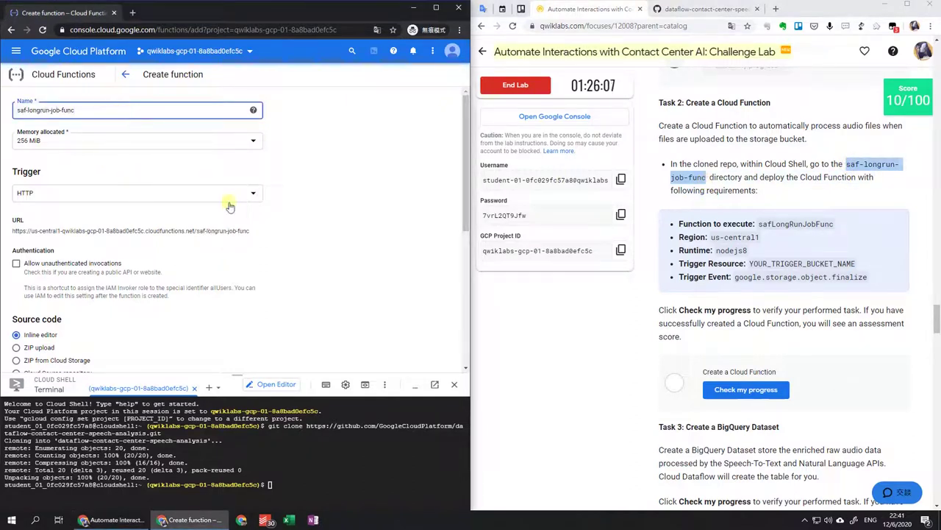
Step: Allow unauthenticated invocations for the function and set its runtime to Node.js 8
left_click(102, 269)
scroll(181, 270, "down", 2)
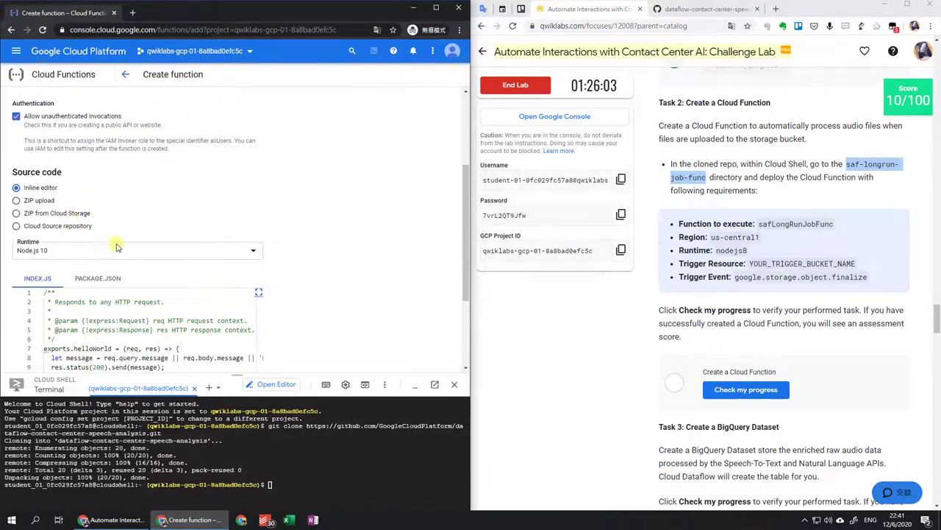
scroll(125, 245, "down", 2)
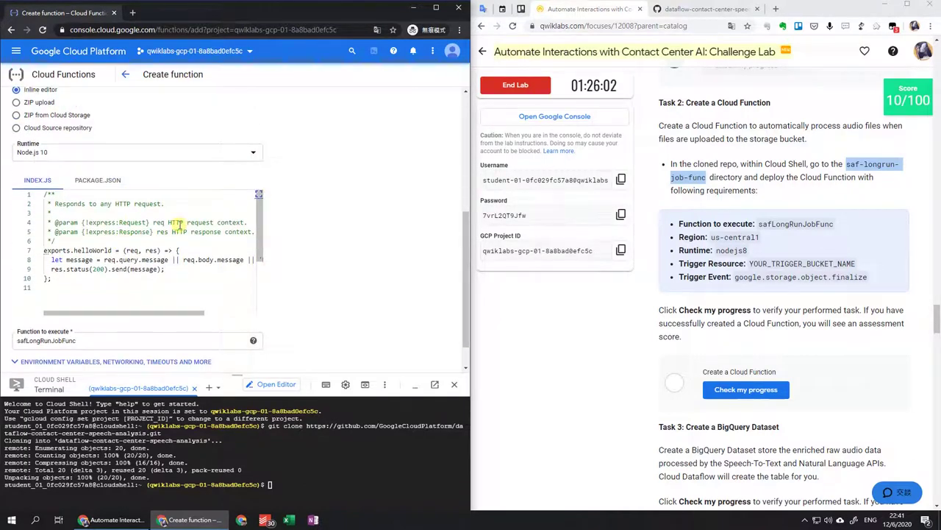
left_click(168, 153)
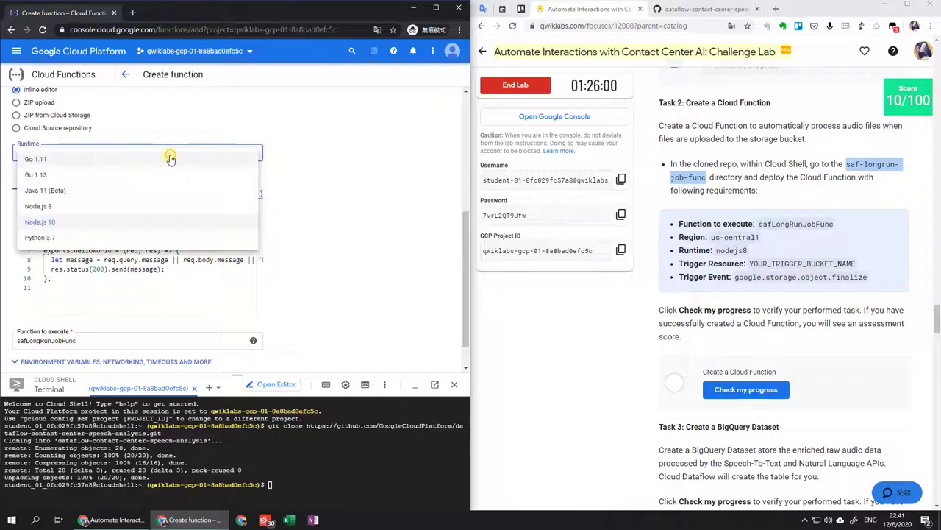
left_click(158, 205)
Step: Open the links in GitHub's saf-longrun-job-func file list in separate tabs and show index.js as raw text
left_click(705, 9)
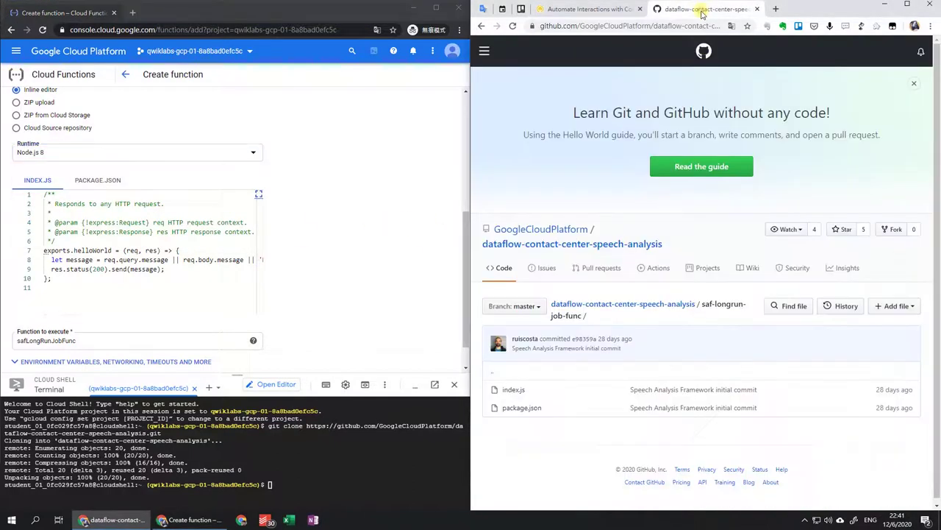
left_click_drag(485, 357, 919, 413)
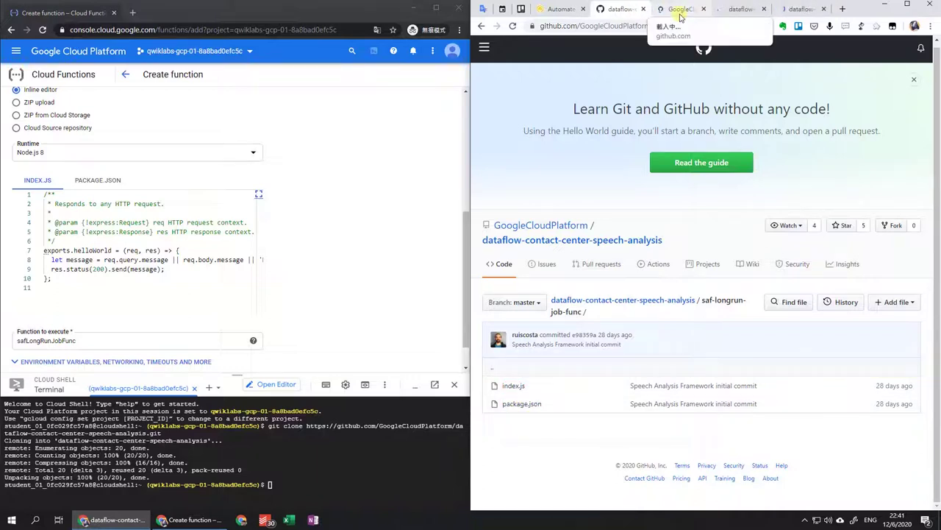
left_click(739, 8)
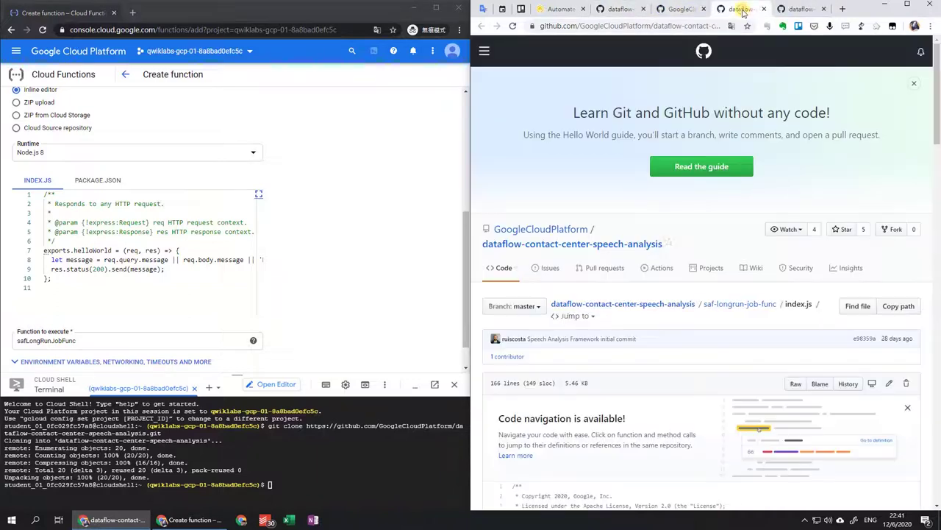
scroll(742, 199, "down", 1)
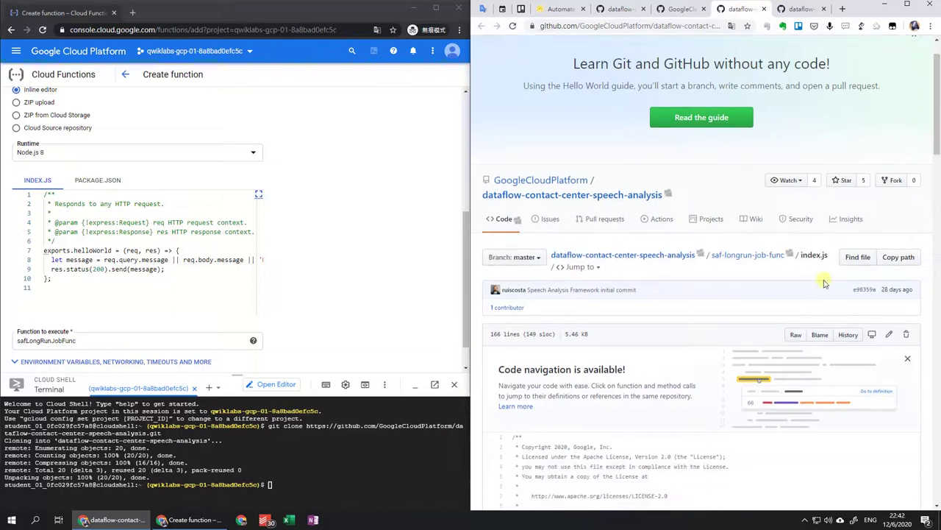
left_click(794, 336)
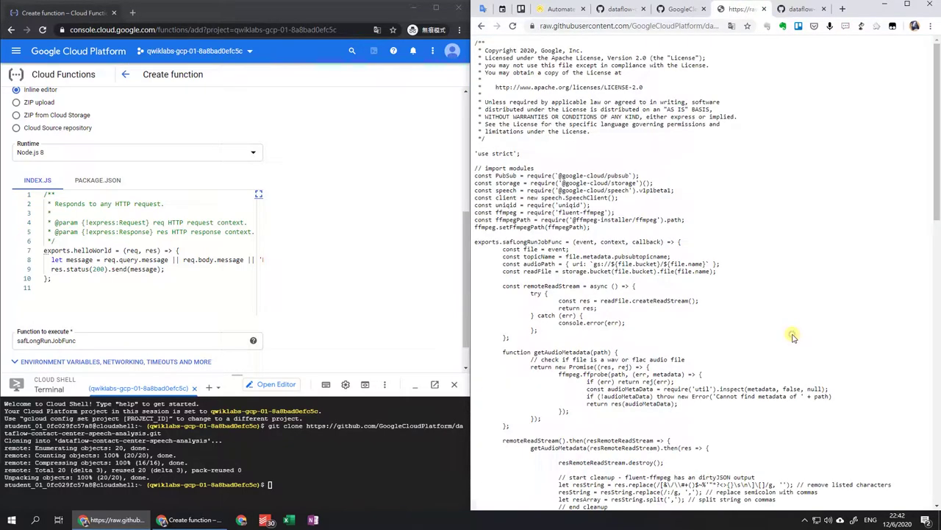
Step: Replace the function's sample index.js code with the complete raw index.js source from the repository
key("ctrl+a")
key("ctrl+c")
left_click(130, 269)
key("ctrl+a")
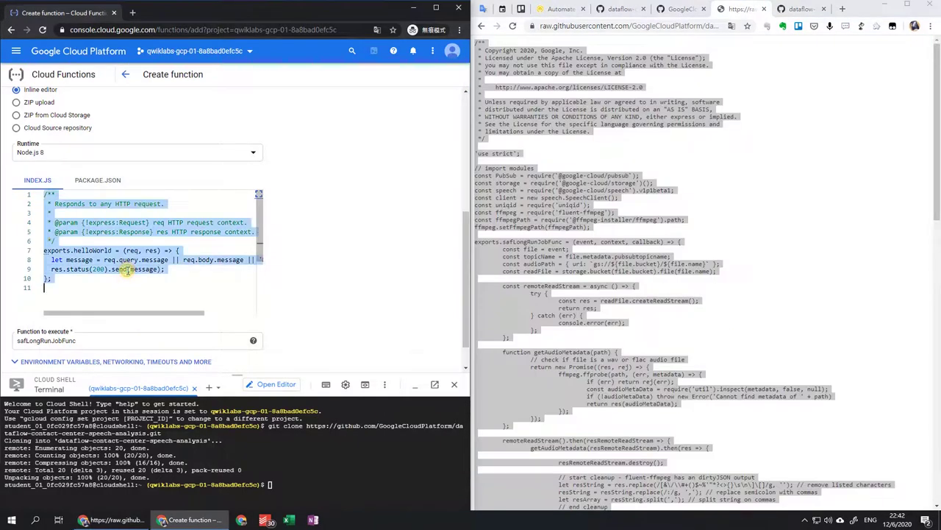
key("ctrl+v")
Step: Replace the function's sample package.json with the complete raw package.json from the saf-longrun-job-func folder
left_click(654, 245)
key("ctrl+Tab")
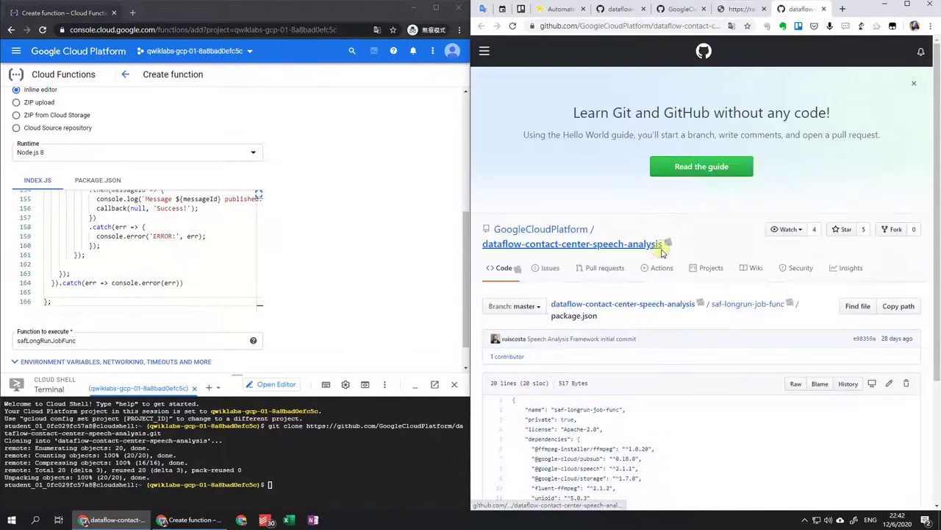
scroll(662, 252, "down", 3)
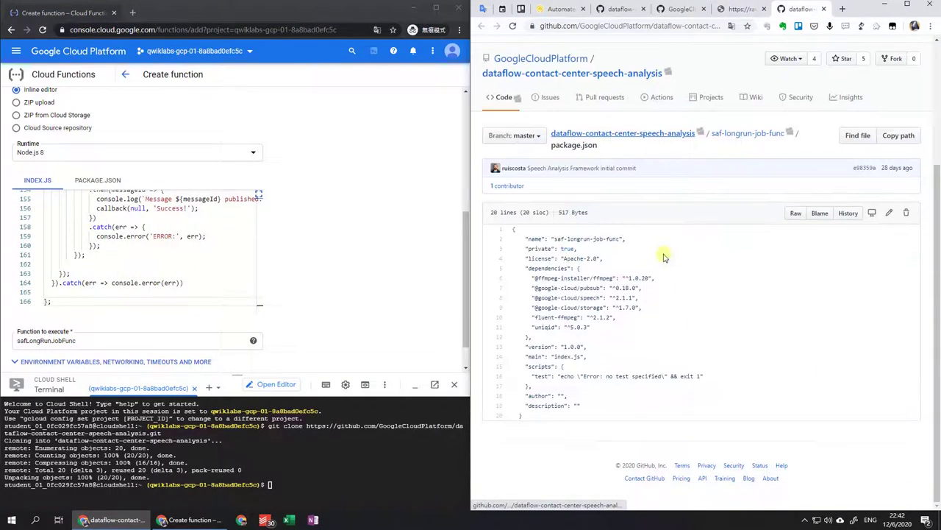
left_click(794, 214)
key("ctrl+a")
key("ctrl+c")
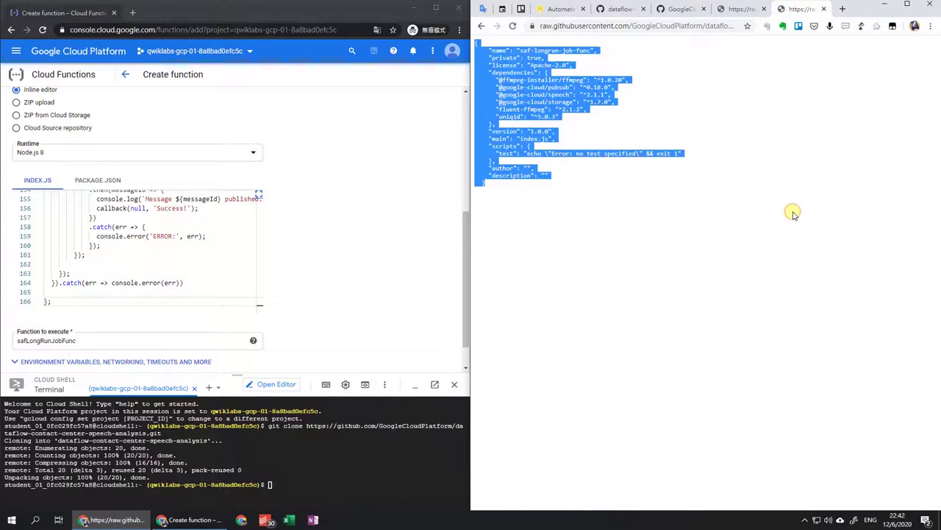
left_click(117, 289)
left_click(97, 179)
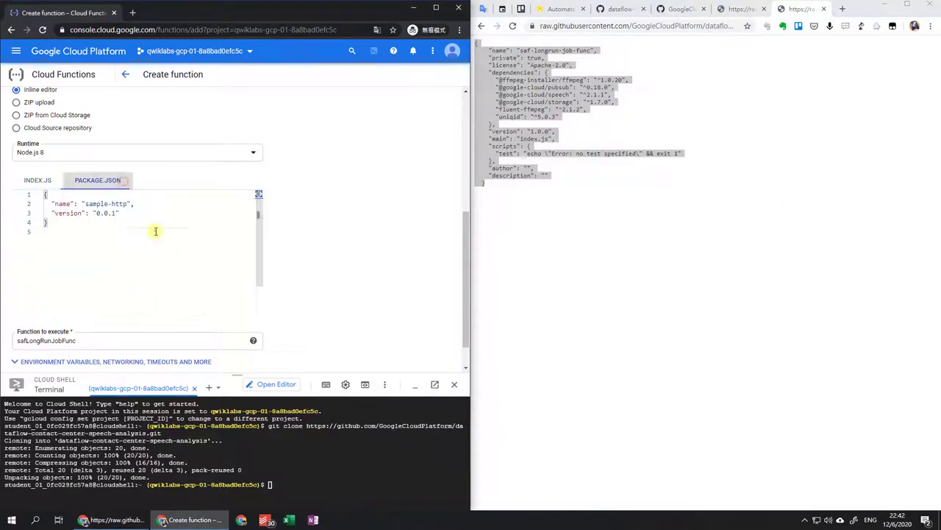
key("ctrl+a")
key("ctrl+v")
scroll(348, 240, "up", 2)
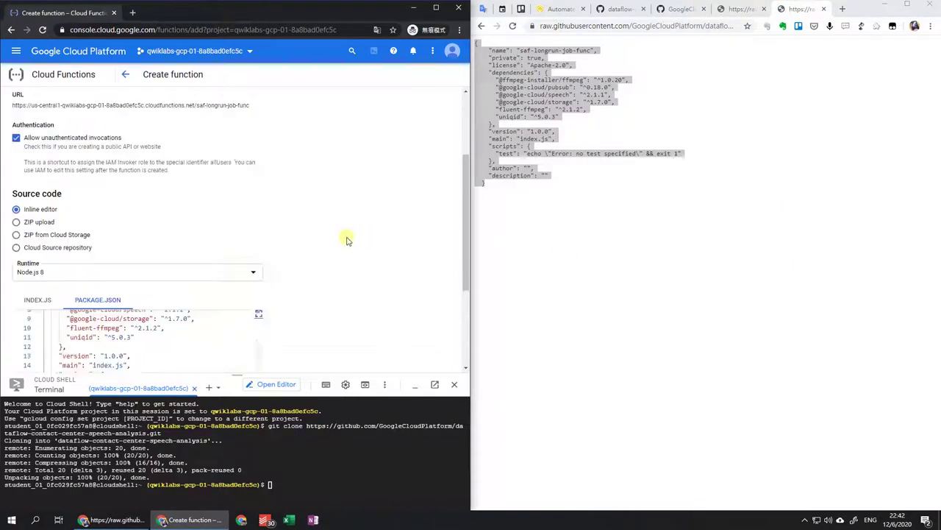
scroll(347, 239, "up", 2)
scroll(345, 241, "down", 4)
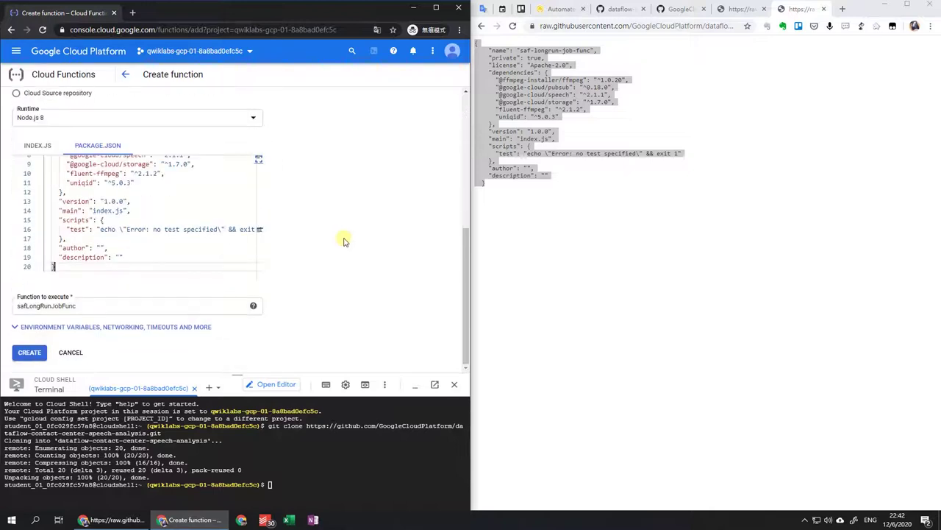
Step: Close the extra GitHub and raw source tabs and return to the lab's Task 2 requirements
left_click(765, 12)
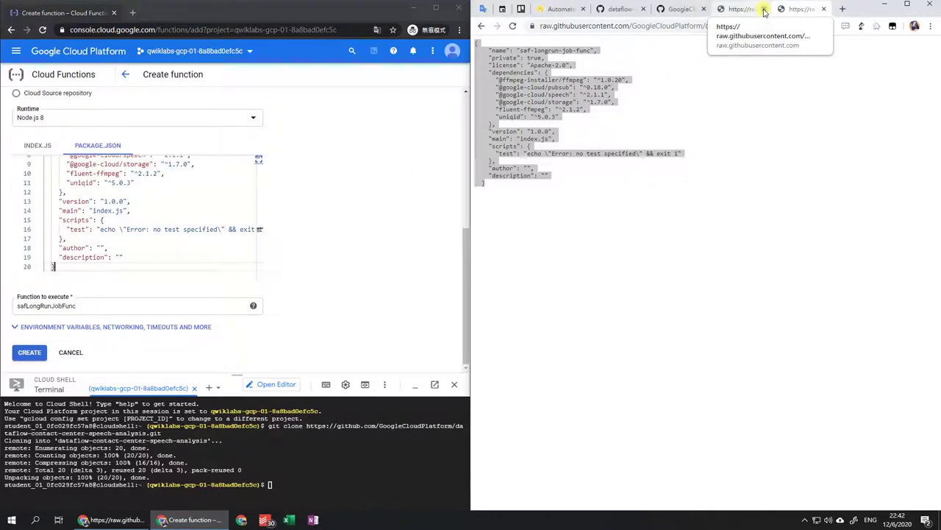
left_click(765, 11)
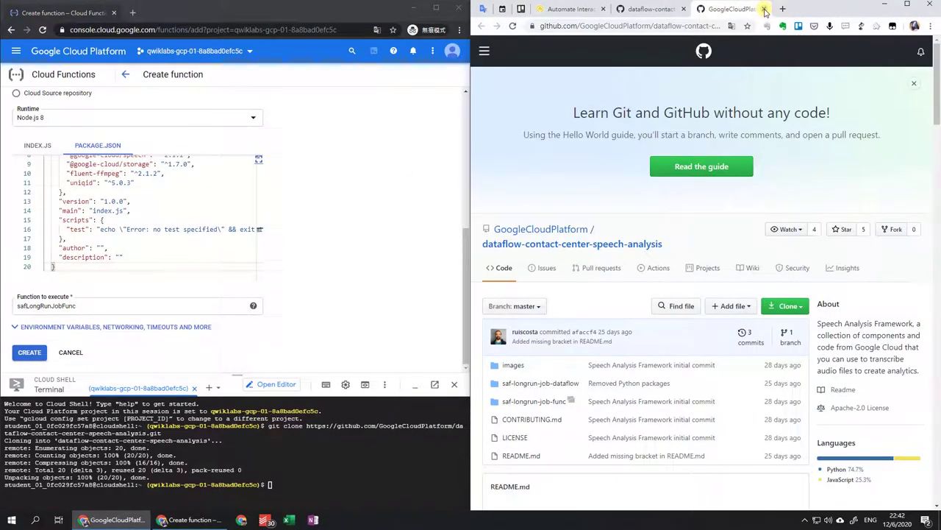
left_click(765, 11)
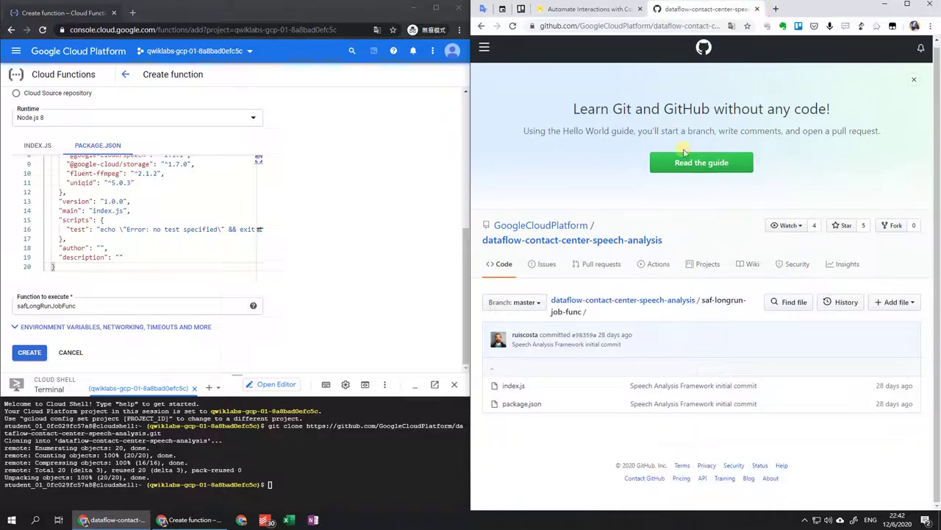
left_click(613, 9)
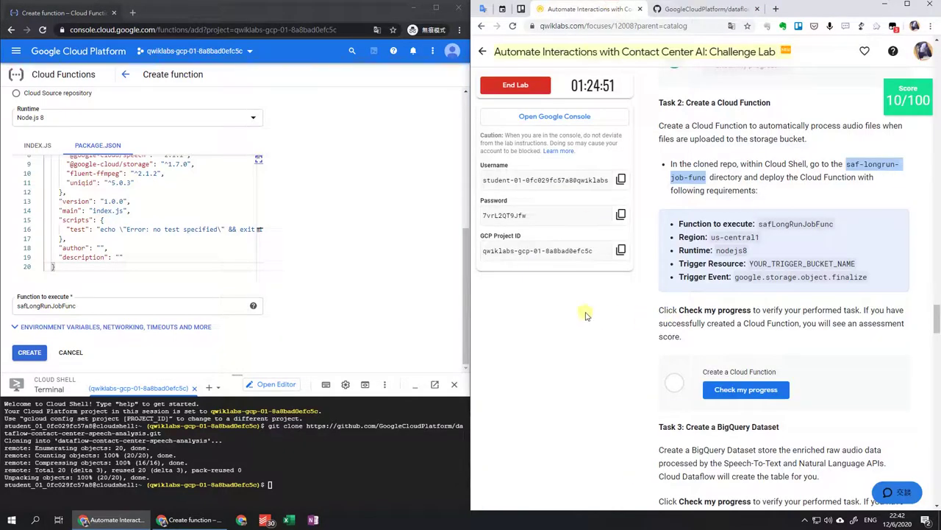
Step: Set the function's trigger to Cloud Storage and select the qwiklabs-gcp-01-8a8bad0efc5c bucket as the trigger resource
left_click(359, 280)
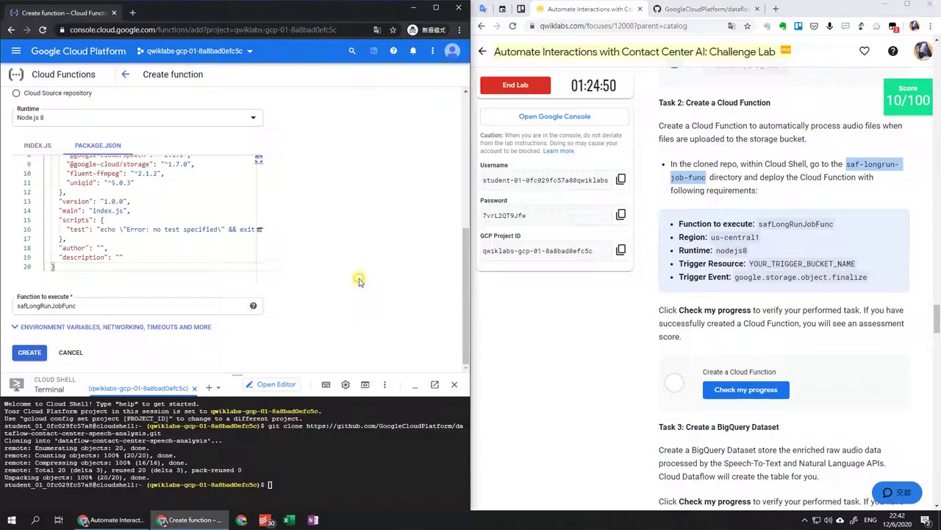
scroll(321, 263, "up", 2)
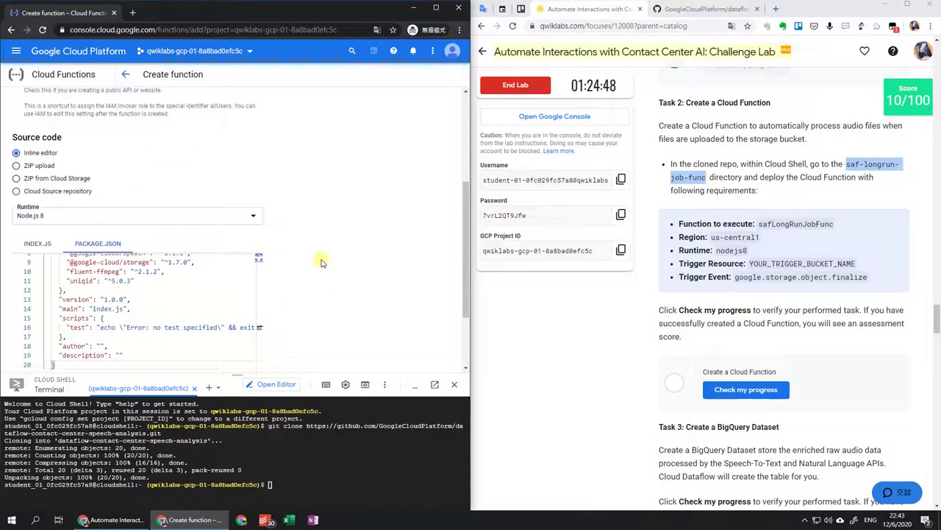
scroll(322, 262, "up", 3)
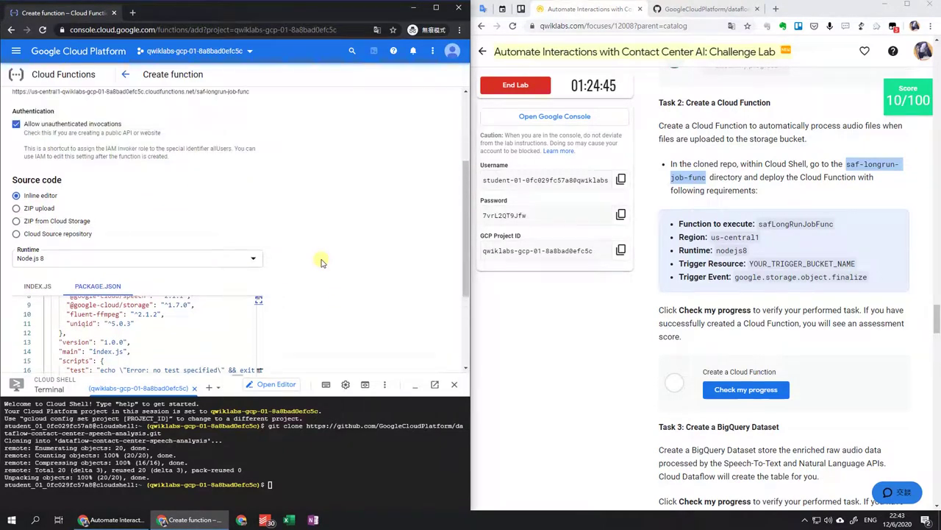
scroll(321, 263, "up", 1)
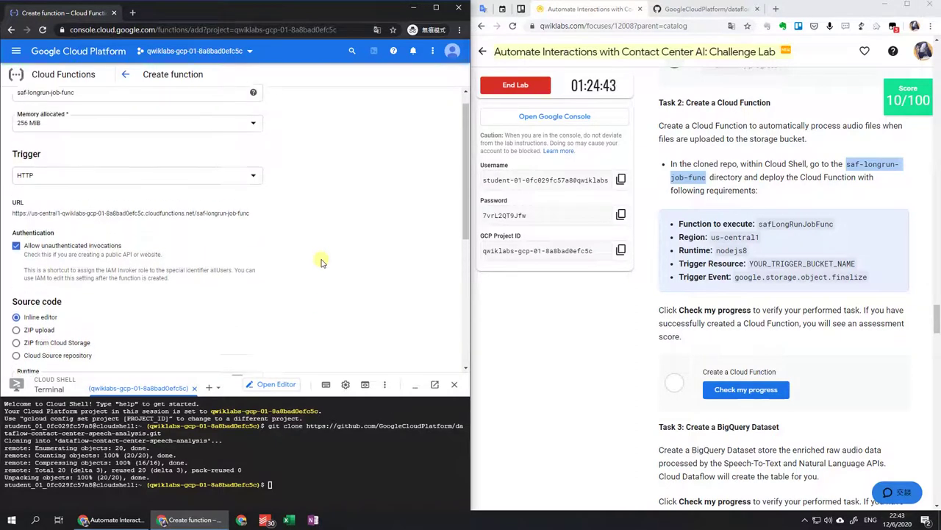
left_click(230, 195)
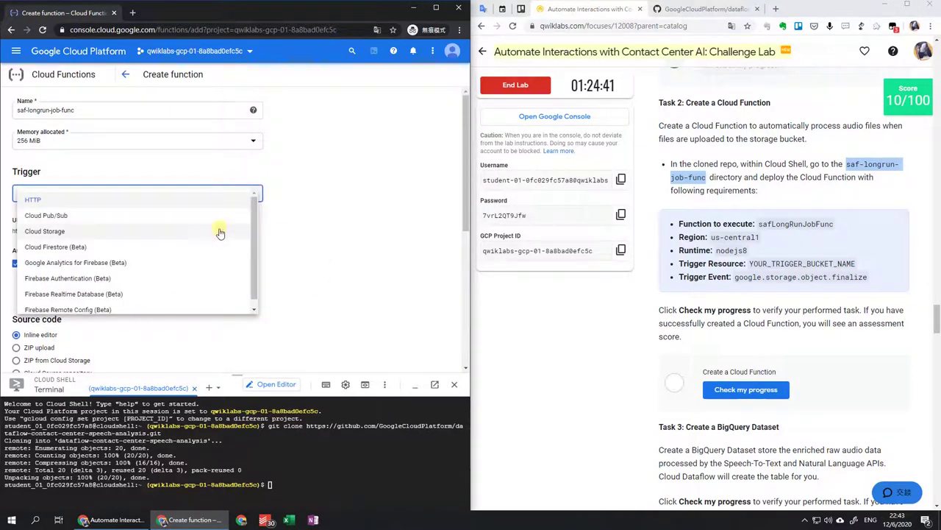
left_click(161, 231)
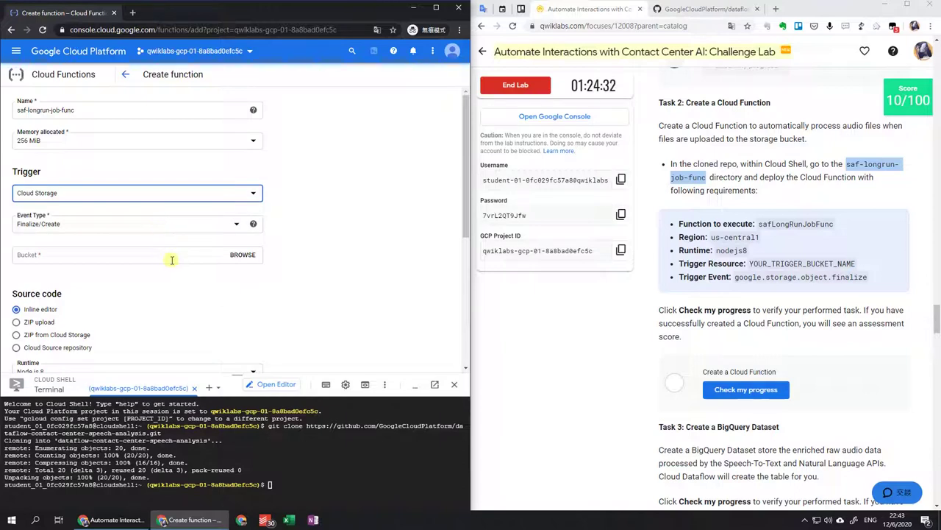
left_click(241, 256)
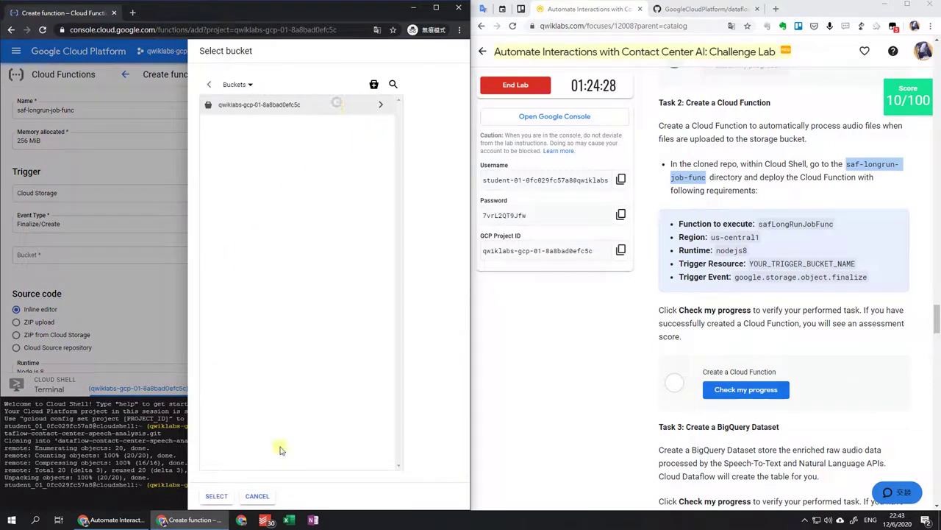
left_click(216, 496)
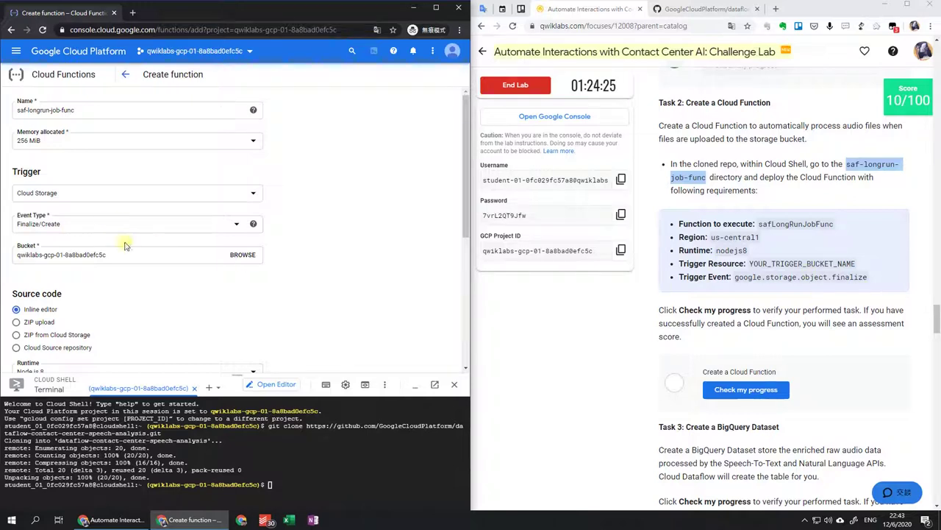
Step: Review the function's advanced region, networking and environment options, leave them at their defaults, and create the function
scroll(206, 178, "down", 2)
scroll(206, 178, "down", 3)
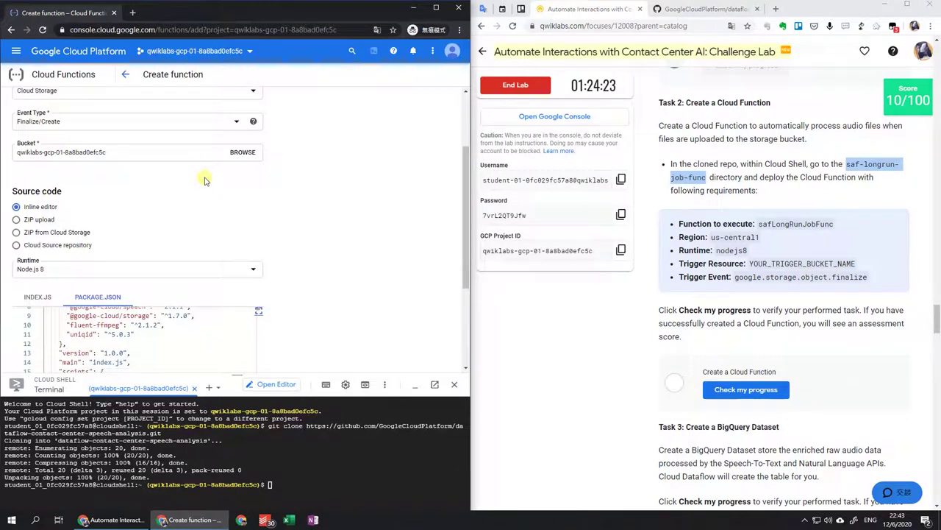
left_click(100, 327)
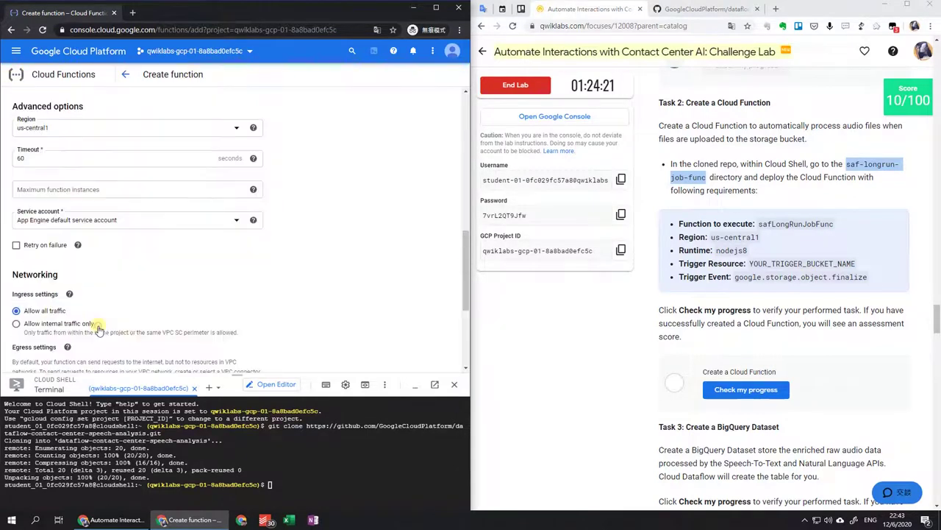
scroll(209, 330, "down", 2)
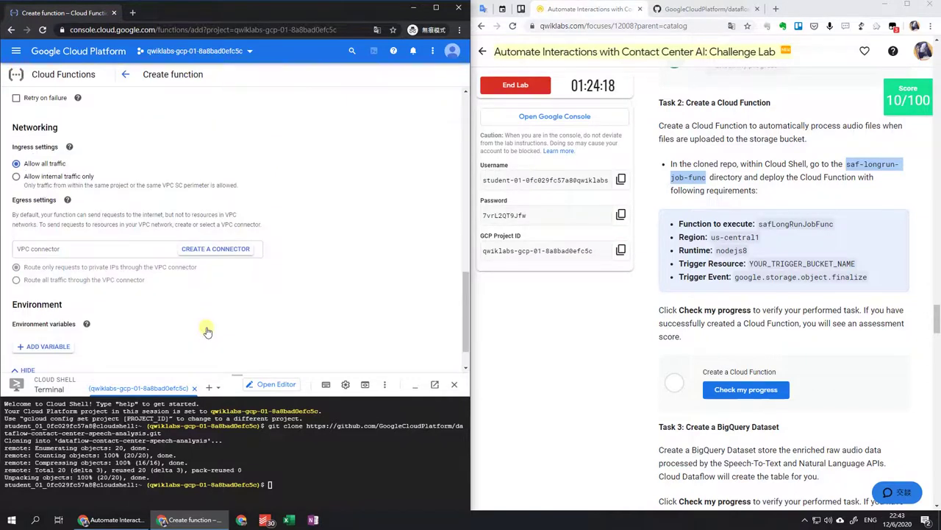
scroll(206, 333, "down", 1)
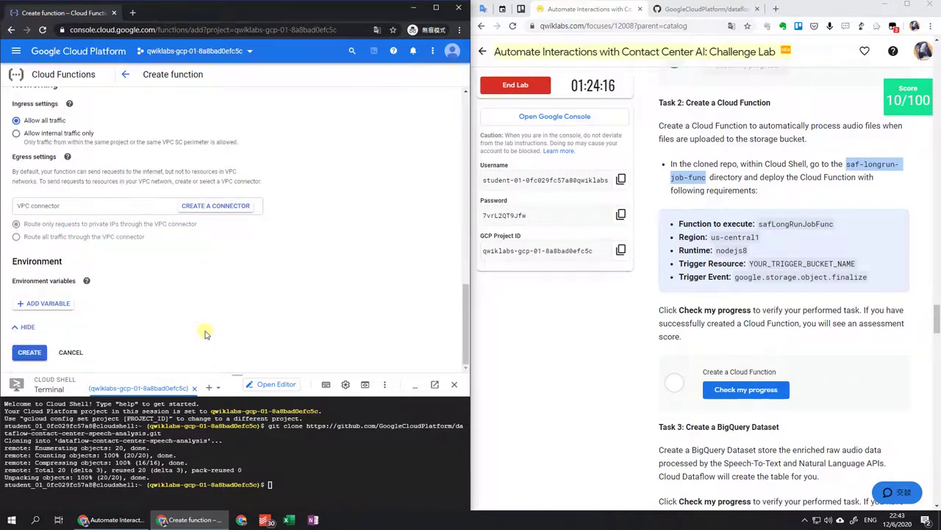
scroll(205, 333, "up", 5)
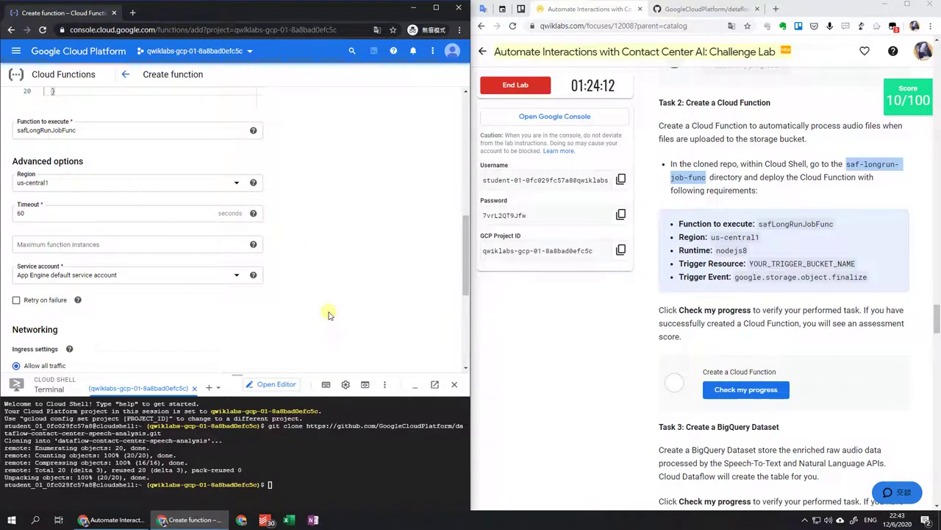
scroll(273, 311, "down", 5)
left_click(29, 353)
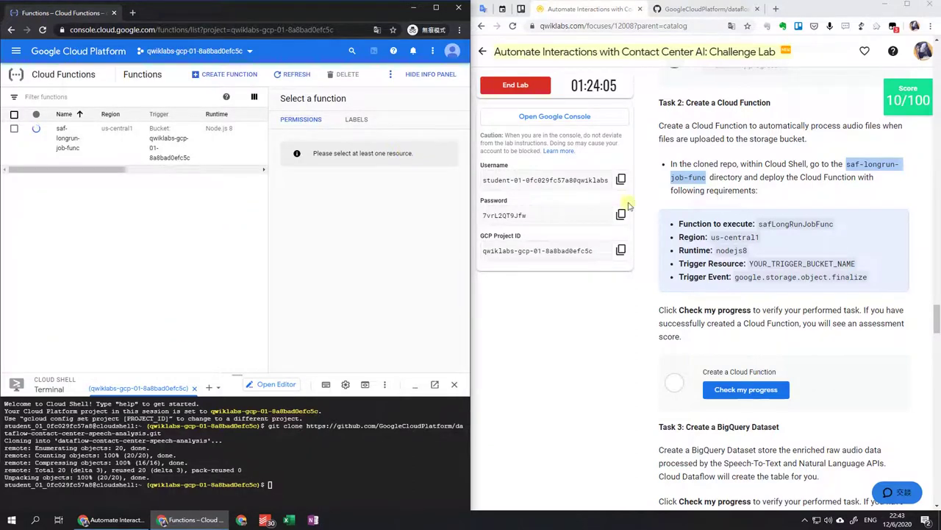
Step: Open BigQuery in a separate browser tab for Task 3 and dismiss its welcome message
scroll(709, 236, "down", 3)
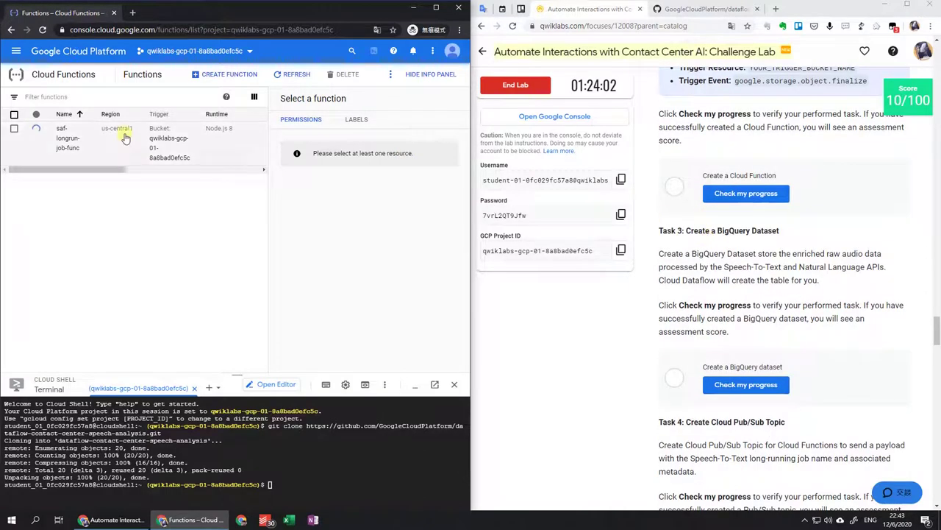
left_click(15, 51)
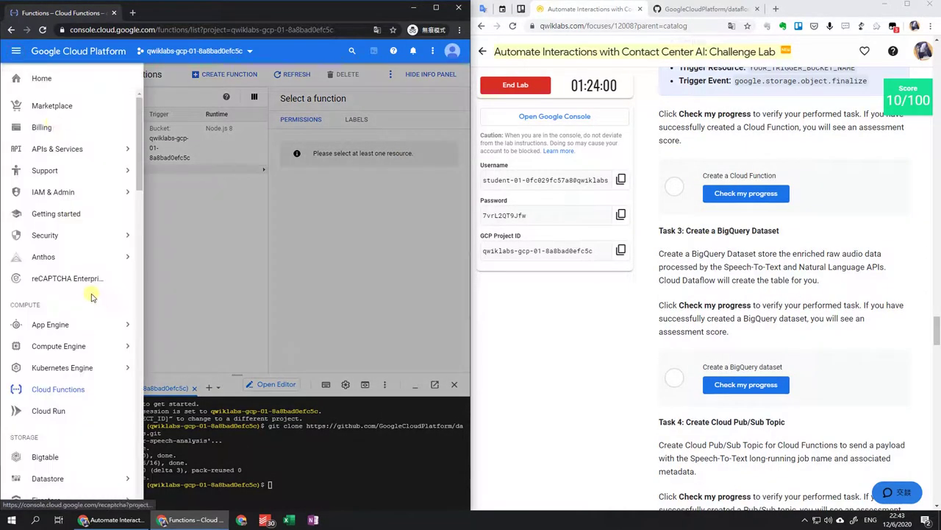
scroll(95, 298, "down", 3)
mouse_move(95, 298)
scroll(94, 297, "down", 6)
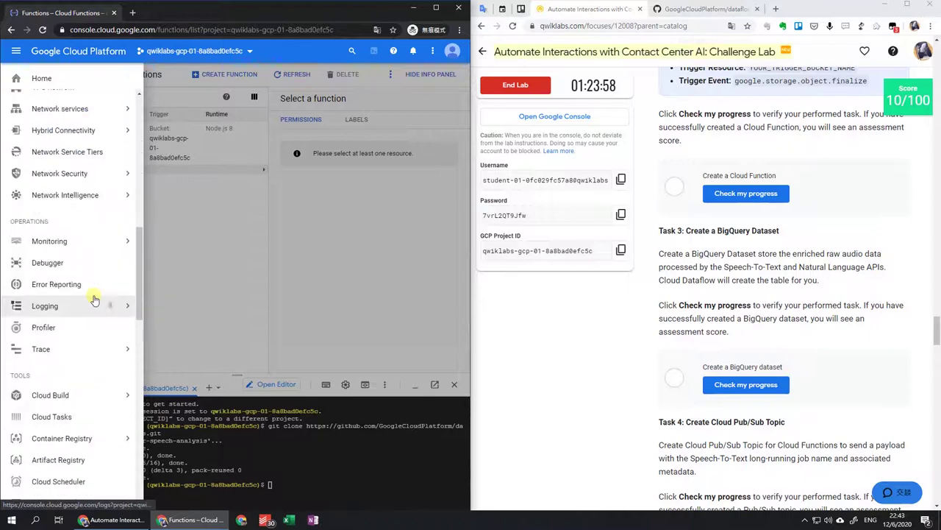
scroll(94, 300, "down", 8)
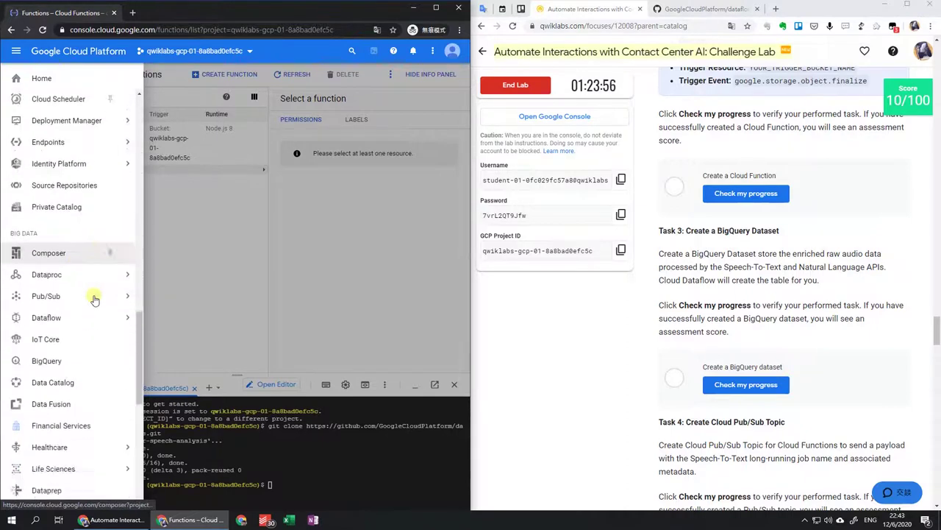
middle_click(89, 254)
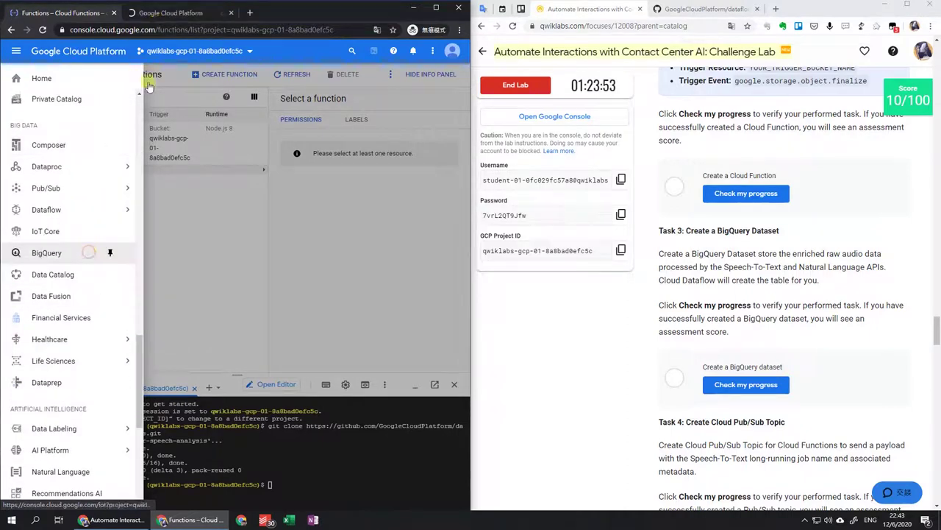
left_click(160, 15)
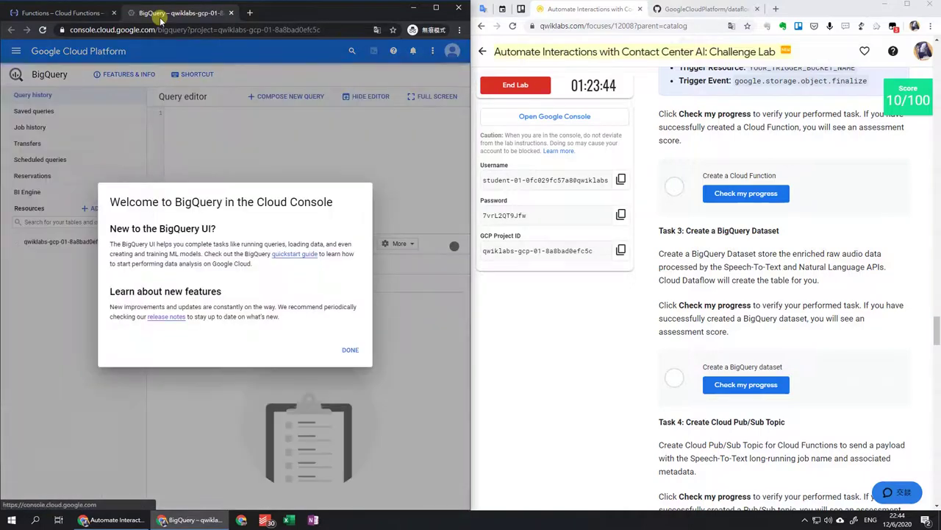
left_click(352, 350)
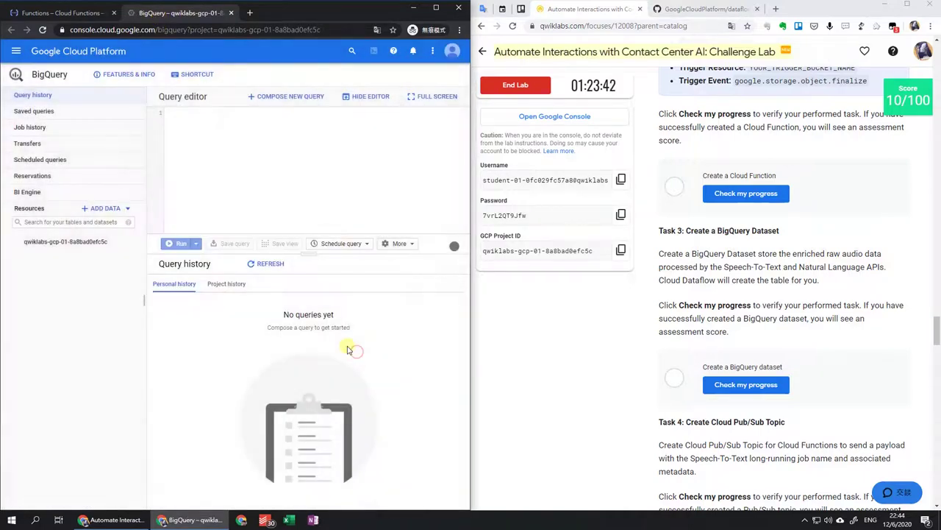
Step: Create a BigQuery dataset with the ID lab in the project, using the default location, and open its details
left_click(107, 244)
left_click(352, 270)
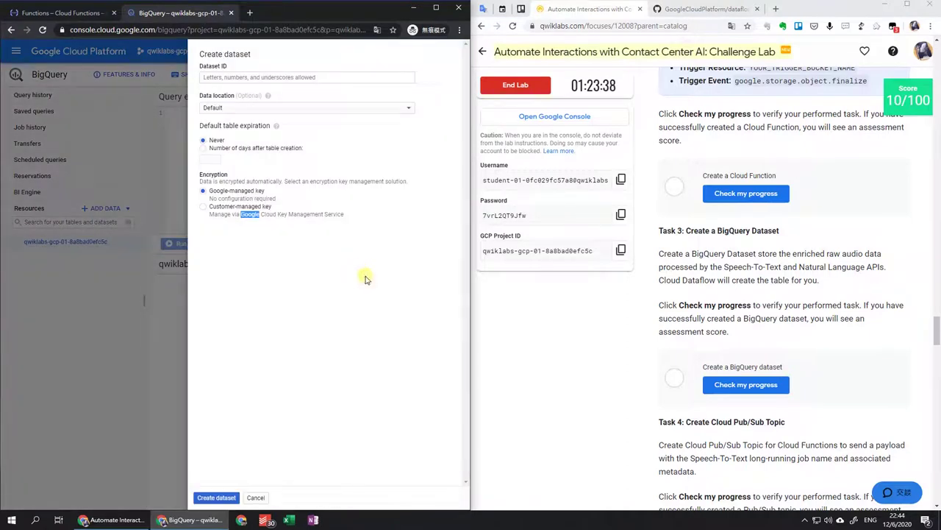
scroll(867, 265, "down", 1)
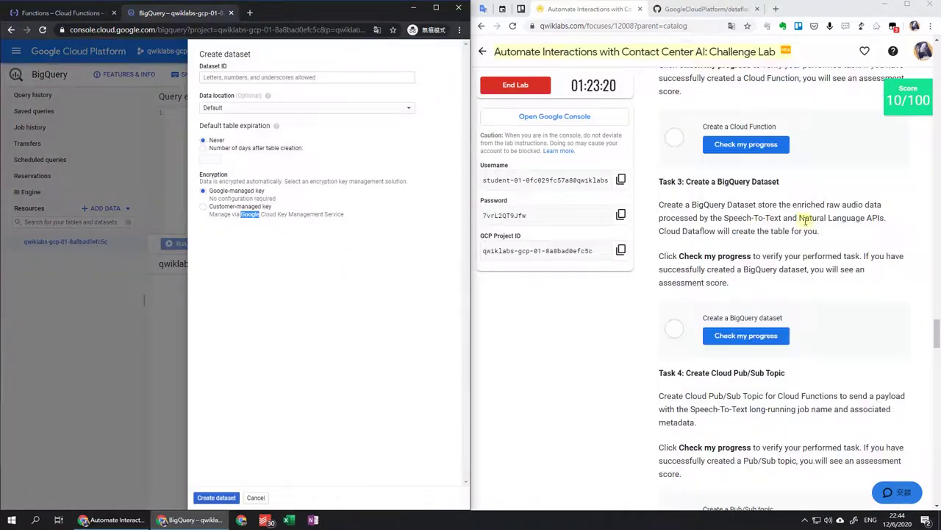
left_click(291, 81)
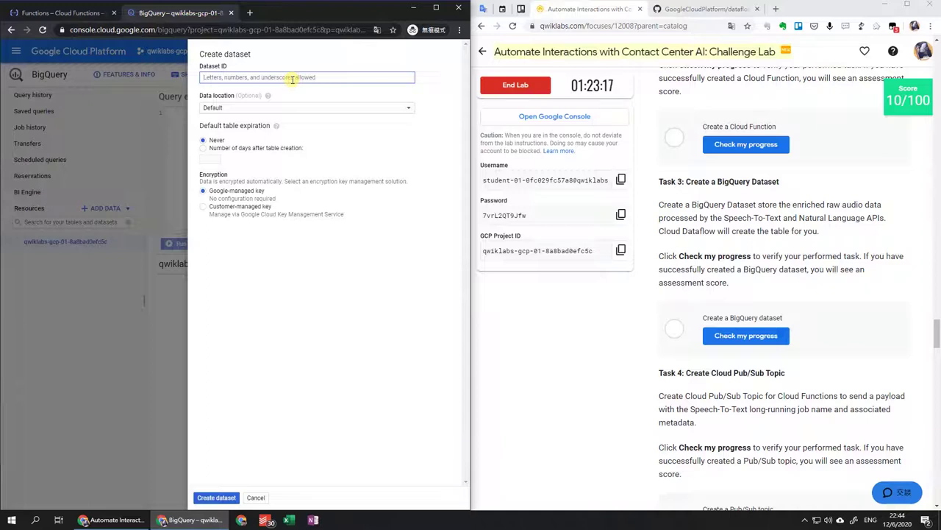
type("lab")
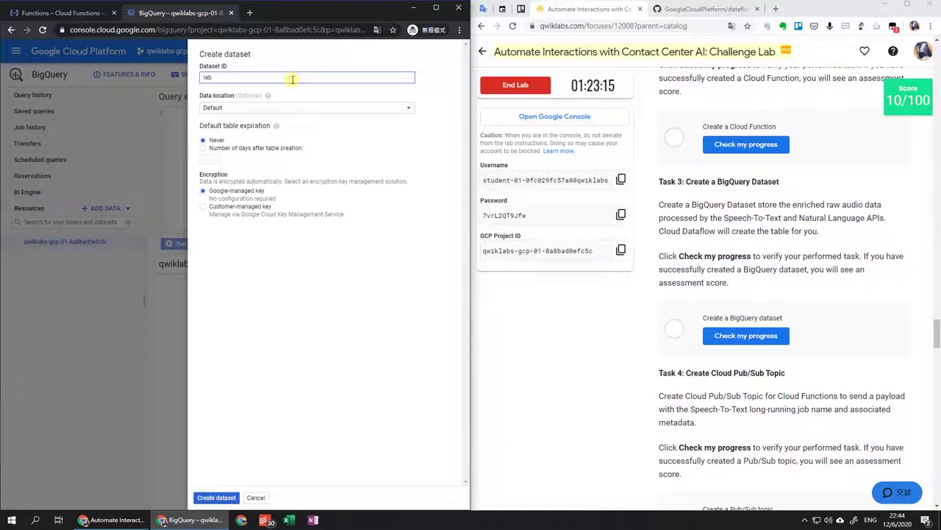
left_click(210, 497)
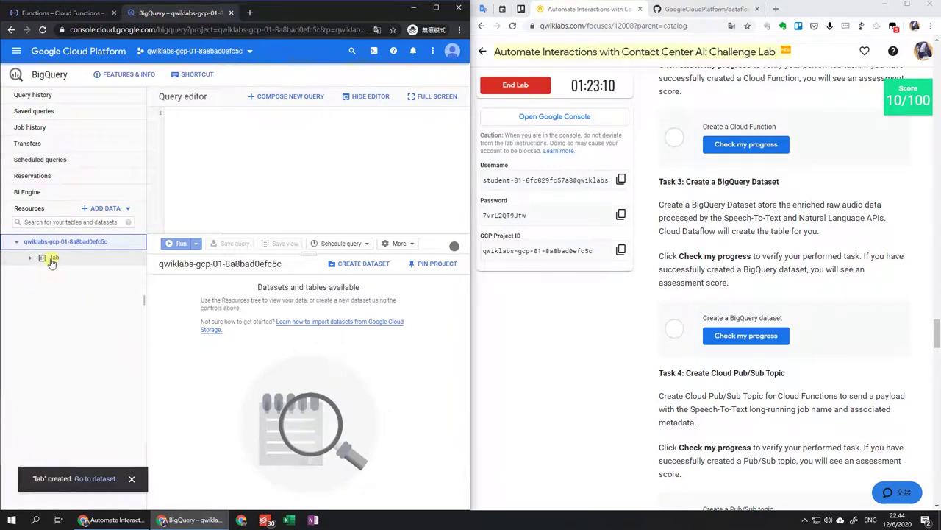
left_click(52, 259)
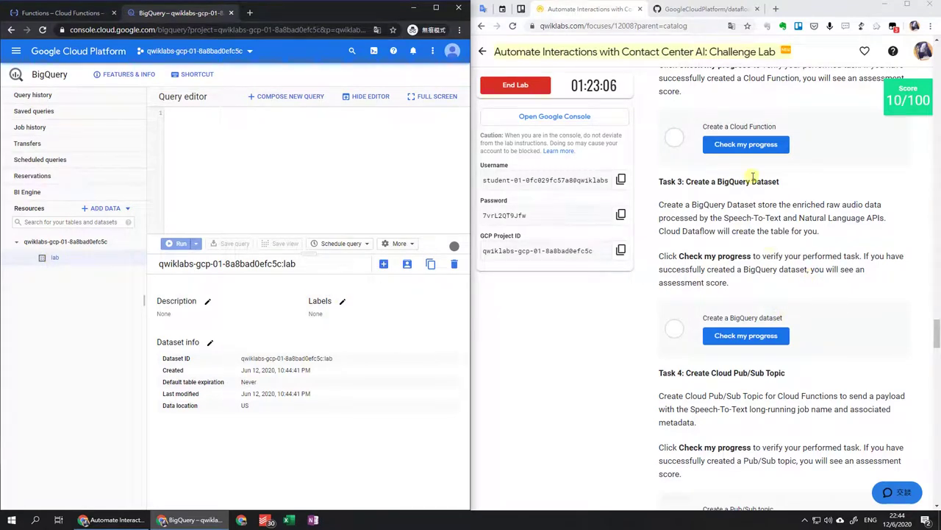
Step: Check the lab progress for the BigQuery dataset task and refresh the Cloud Functions list for the deployment status
left_click(765, 338)
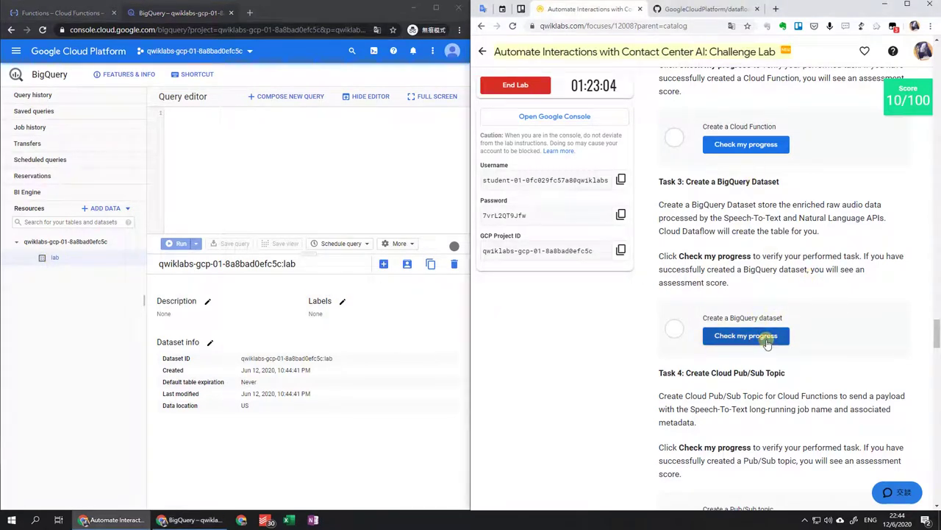
left_click(70, 13)
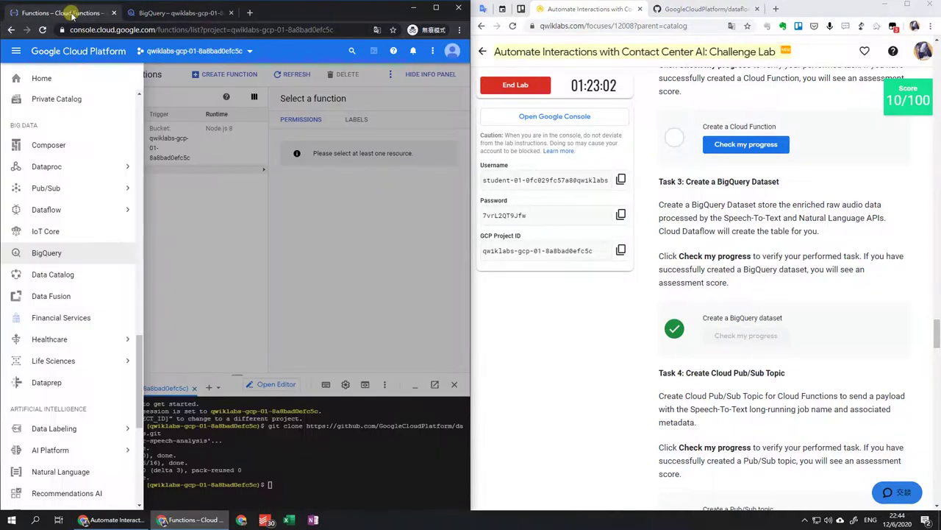
left_click(203, 201)
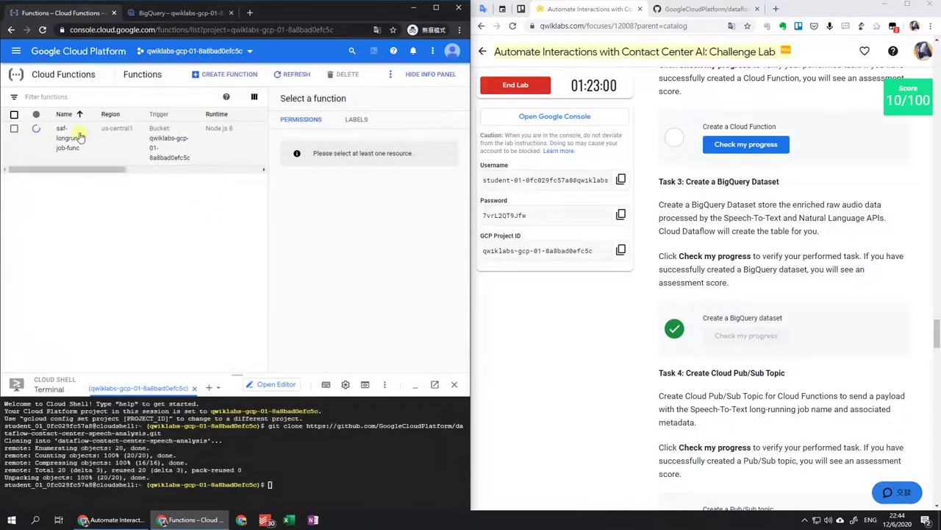
left_click(298, 74)
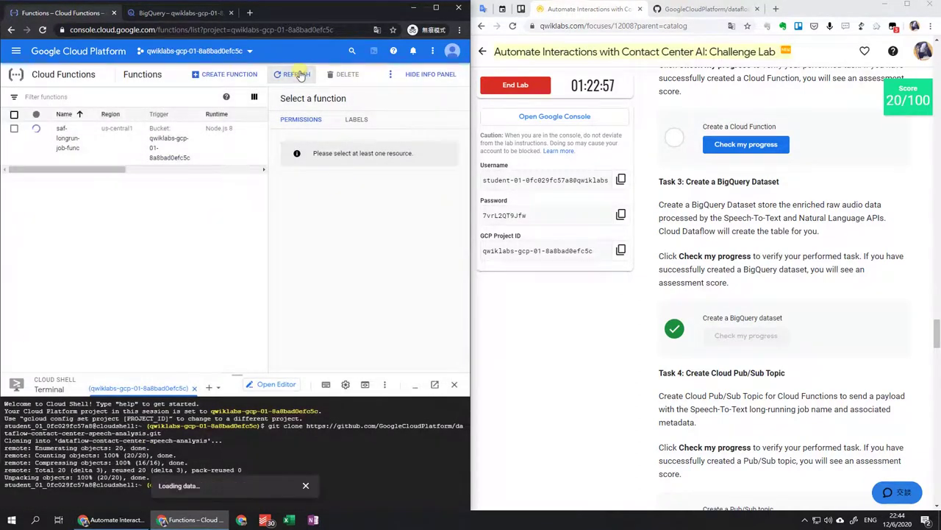
Step: Open the Pub/Sub Topics page for Task 4 in the browser tab that holds BigQuery
left_click(206, 14)
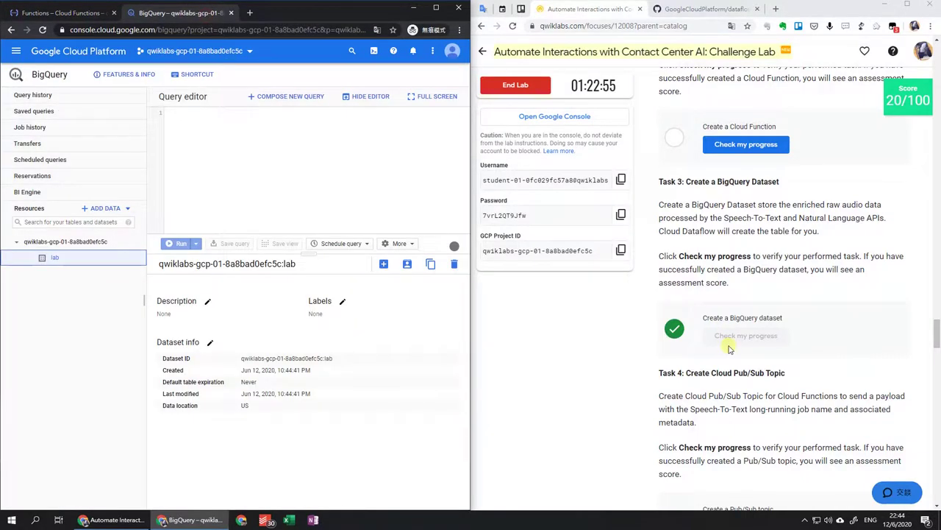
scroll(730, 349, "down", 2)
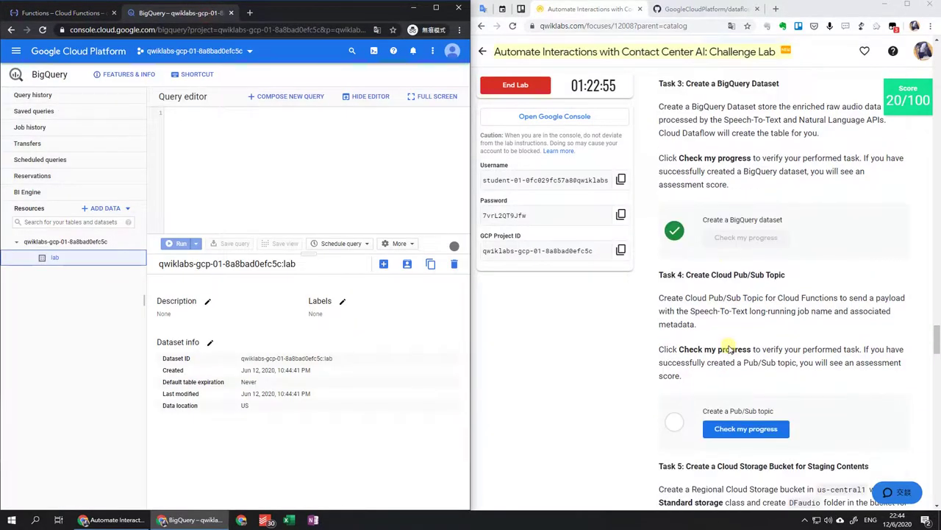
left_click(16, 52)
scroll(125, 277, "down", 5)
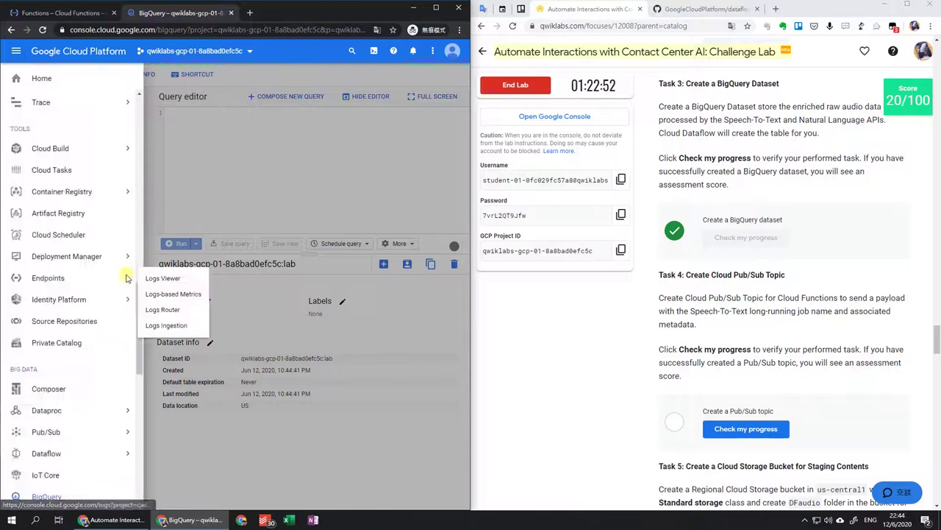
scroll(126, 277, "down", 3)
scroll(114, 278, "down", 4)
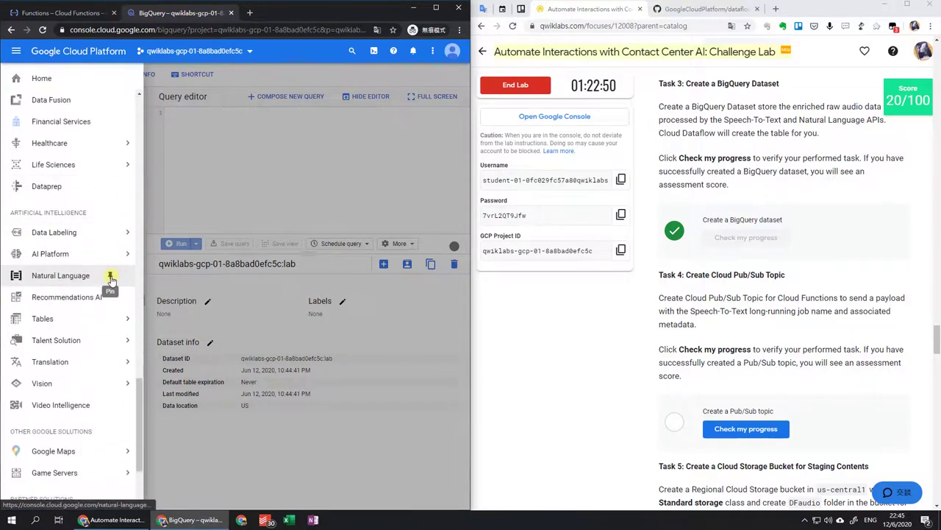
scroll(98, 273, "down", 3)
scroll(99, 270, "up", 6)
mouse_move(85, 218)
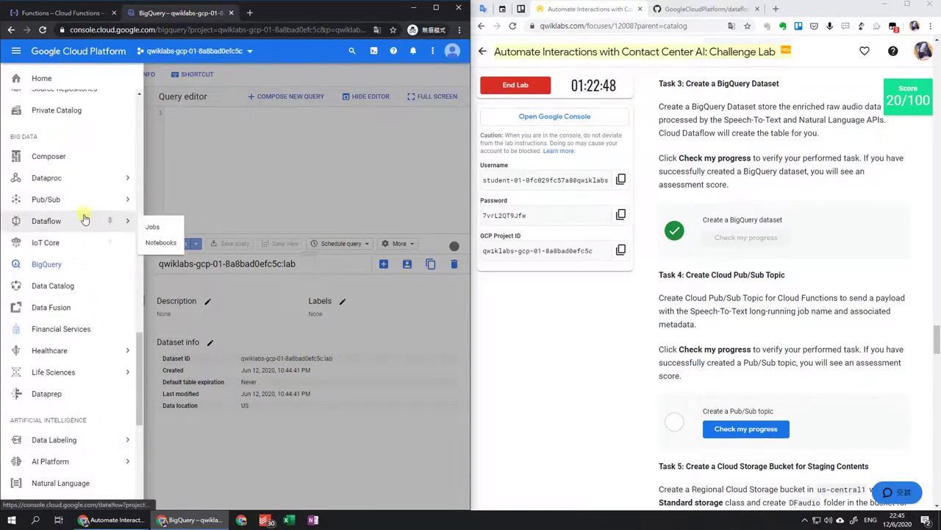
left_click(82, 211)
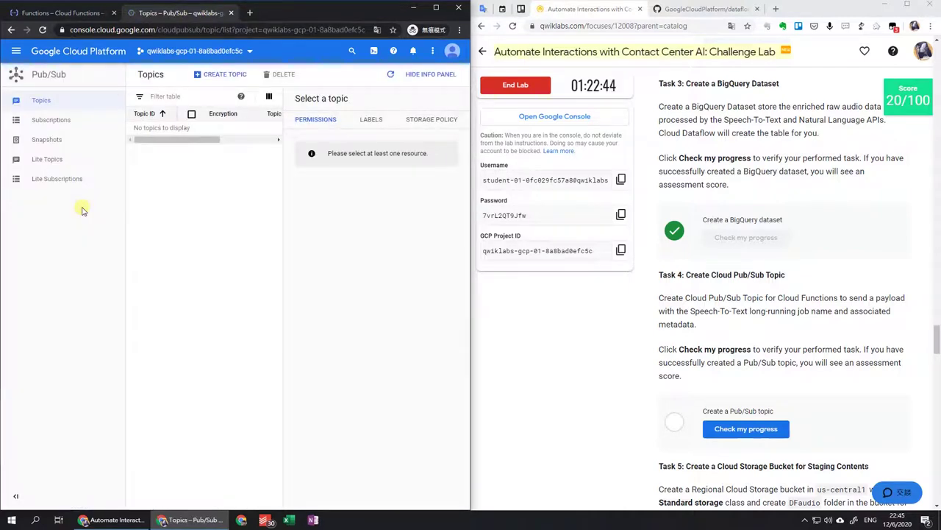
Step: Create a Pub/Sub topic with the ID long-running, copied from the lab instructions, using a Google-managed key, and collapse the side navigation
left_click(216, 79)
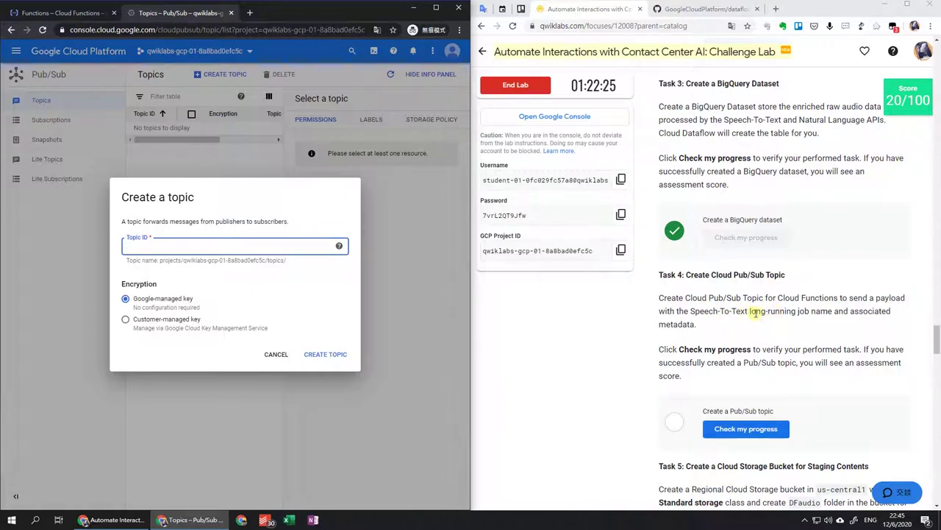
left_click_drag(750, 312, 794, 314)
key("ctrl+c")
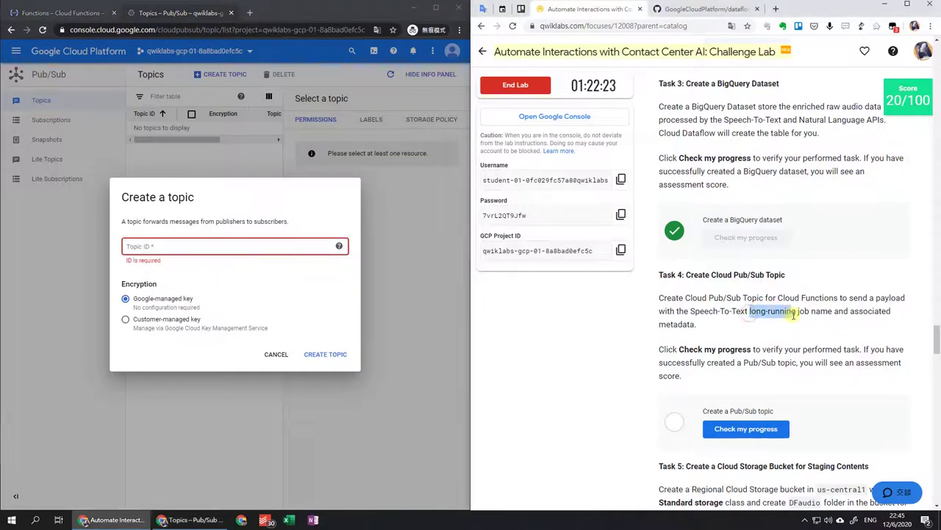
left_click(202, 246)
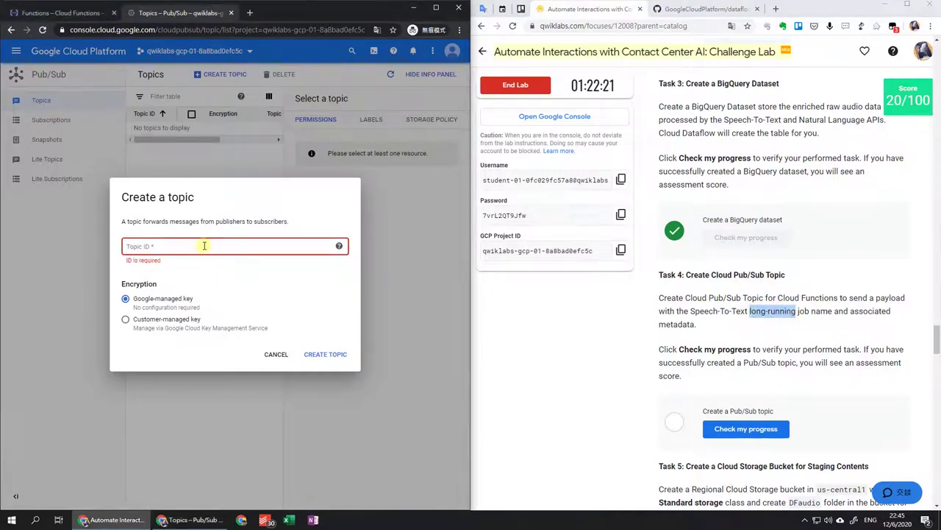
key("ctrl+v")
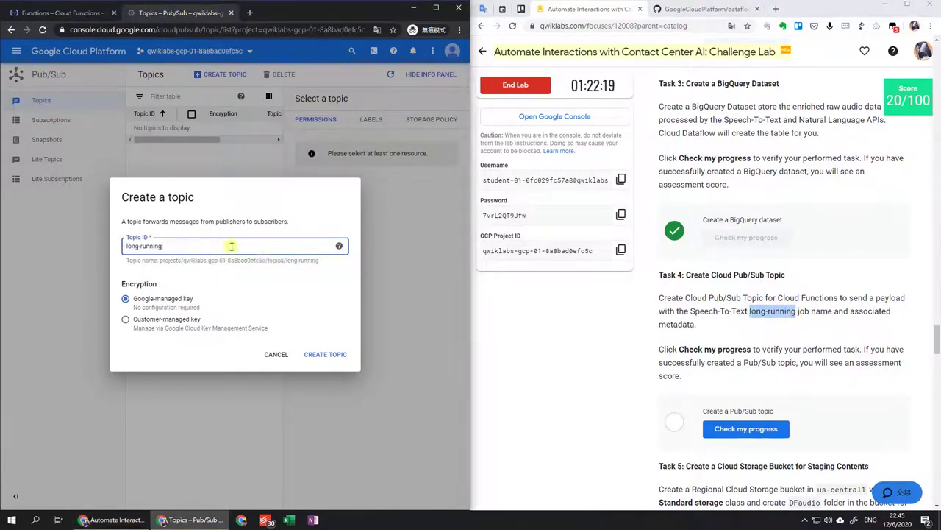
left_click(328, 357)
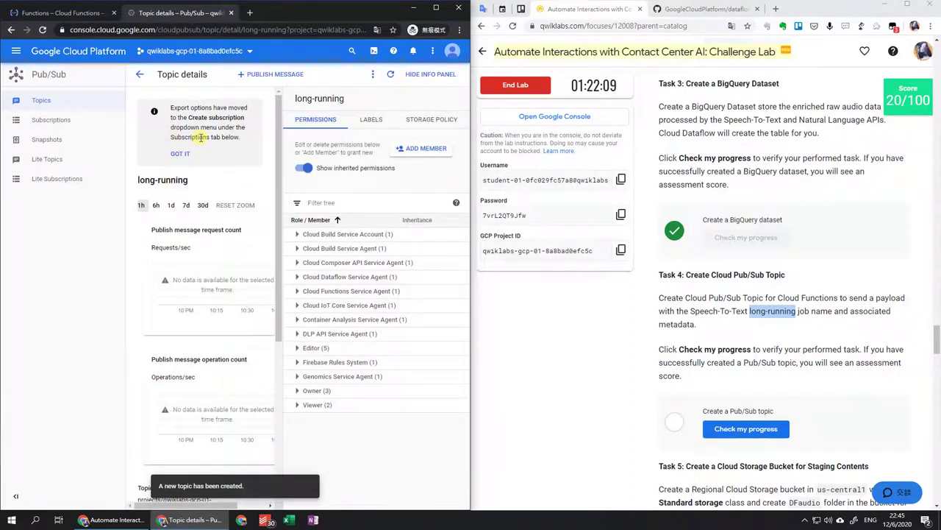
left_click(15, 496)
Step: Look at the function's deployment status in Cloud Functions and check the lab progress for creating a Cloud Function
left_click(46, 14)
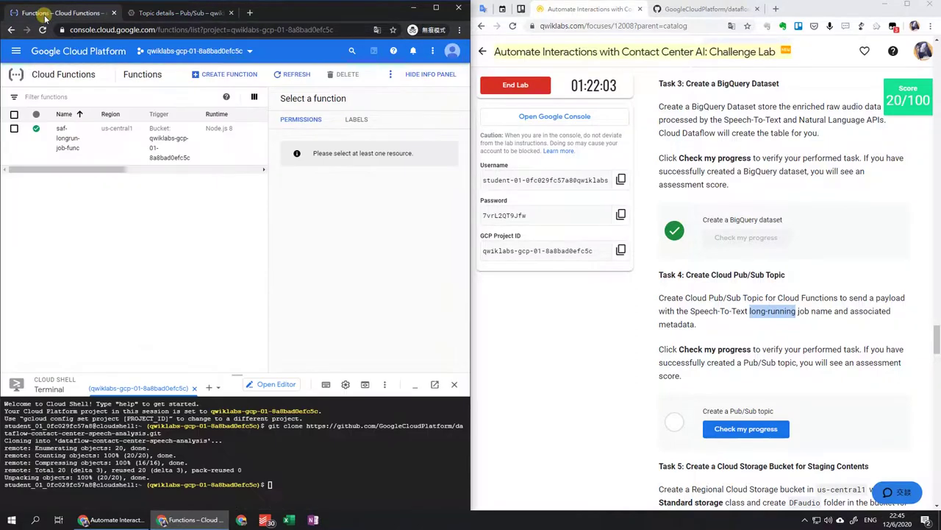
scroll(773, 331, "up", 4)
double_click(667, 377)
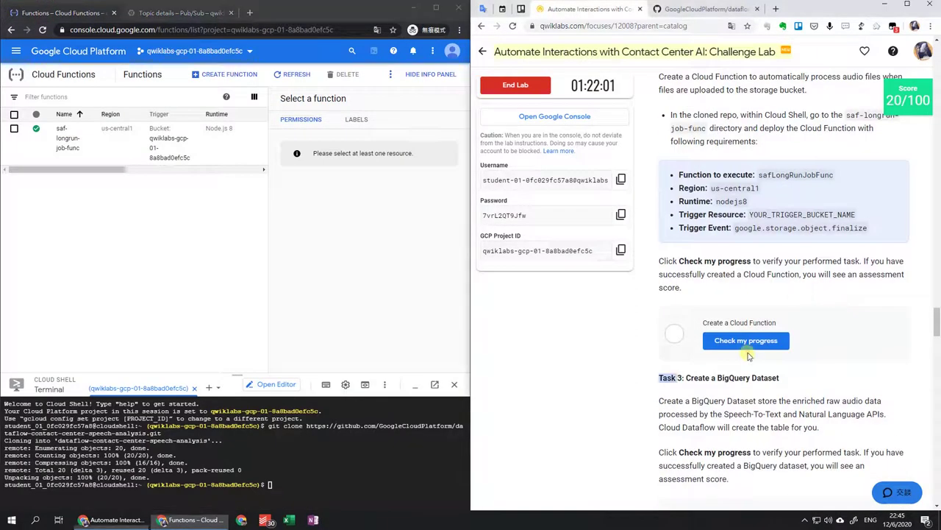
left_click(743, 342)
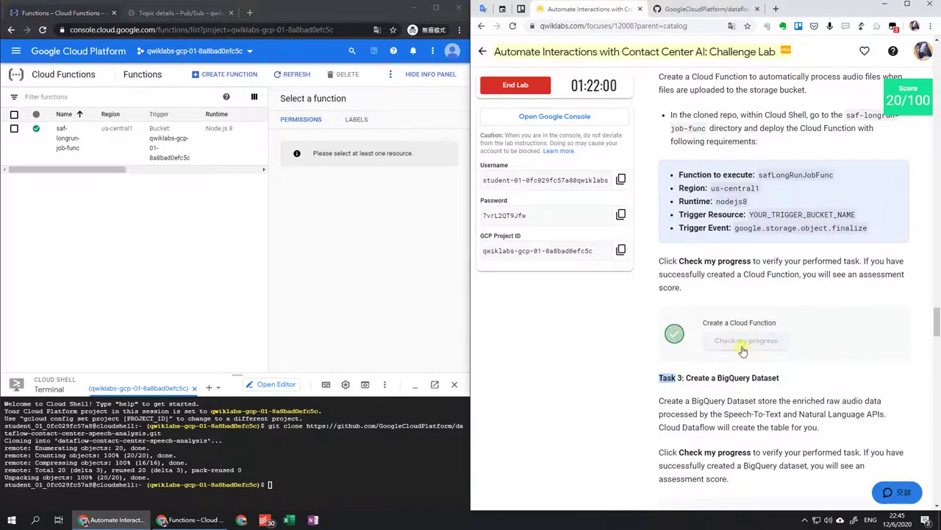
Step: Review the long-running topic's details with the info panel hidden and check the lab progress for creating a Pub/Sub topic
scroll(743, 346, "down", 6)
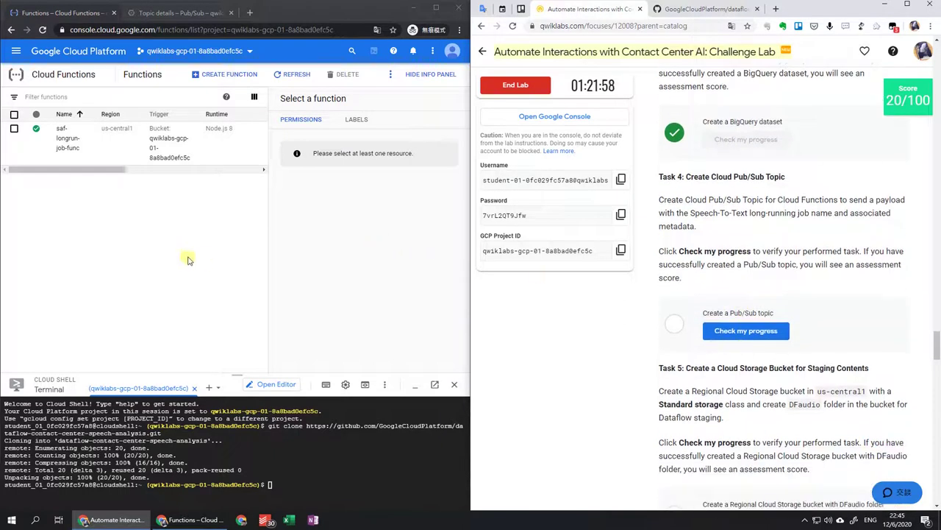
left_click(192, 15)
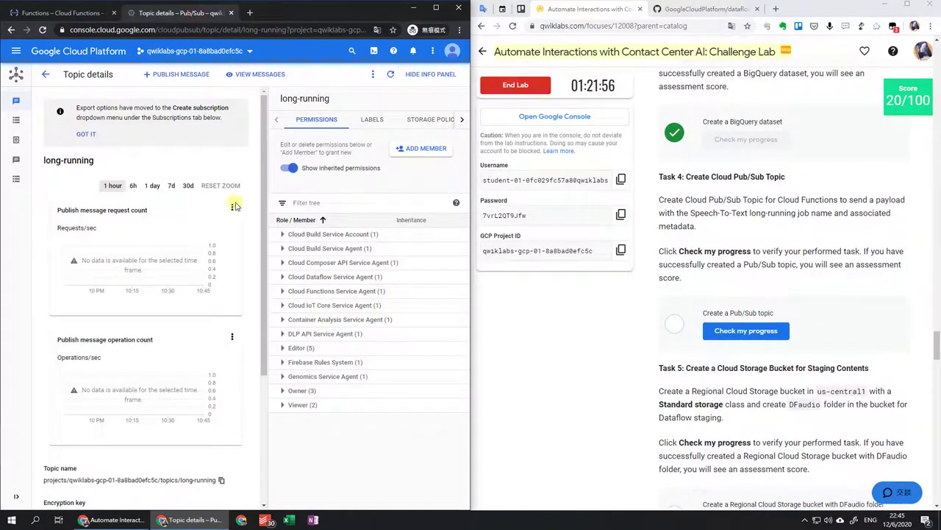
left_click(444, 80)
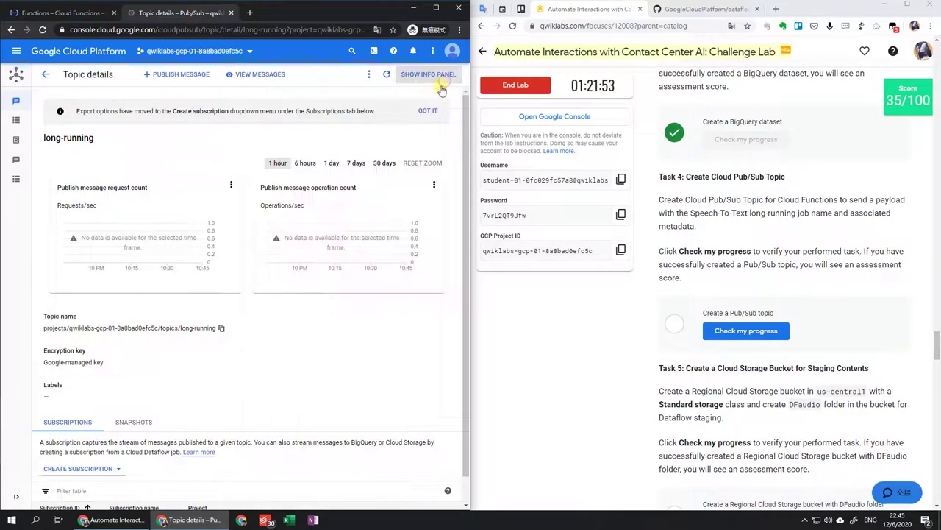
scroll(147, 155, "down", 1)
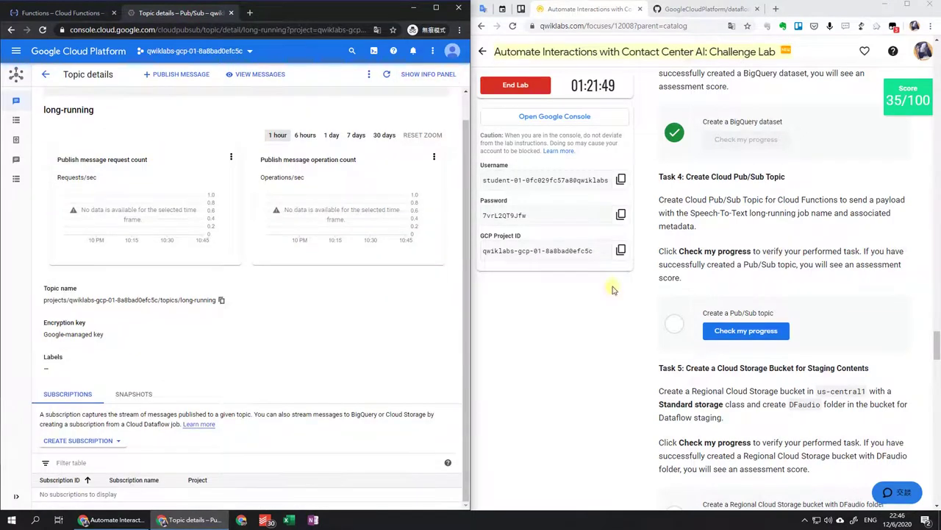
left_click(756, 338)
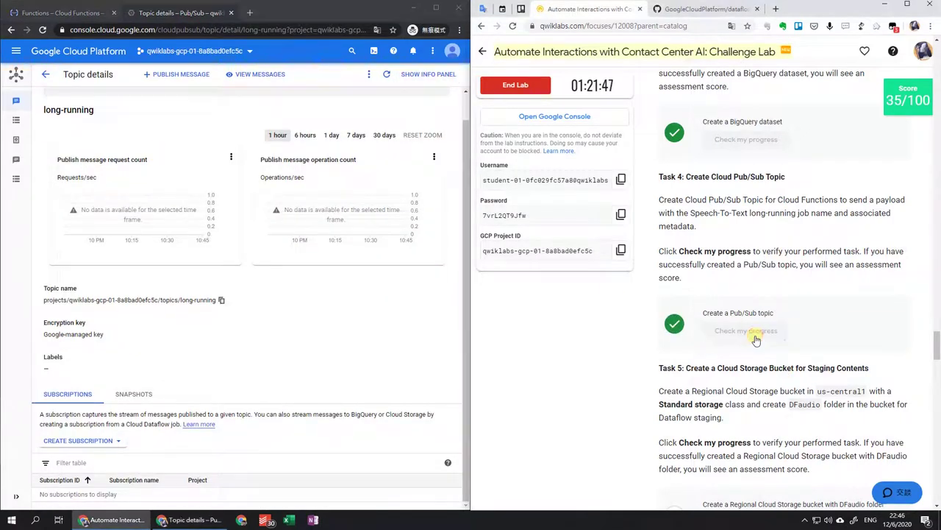
Step: Read the Task 5 bucket requirements and open the Cloud Storage browser in the tab showing Cloud Functions
scroll(756, 338, "down", 3)
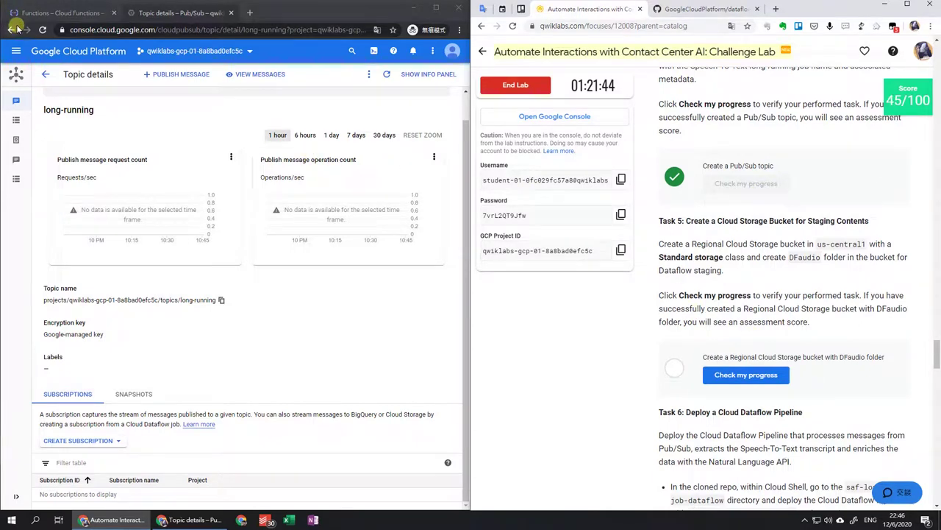
left_click(62, 12)
left_click(15, 51)
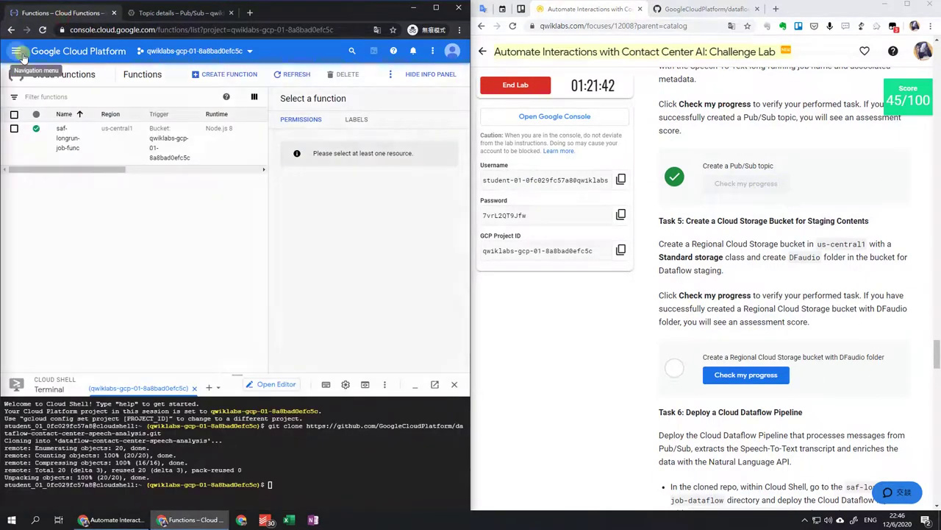
scroll(88, 388, "down", 1)
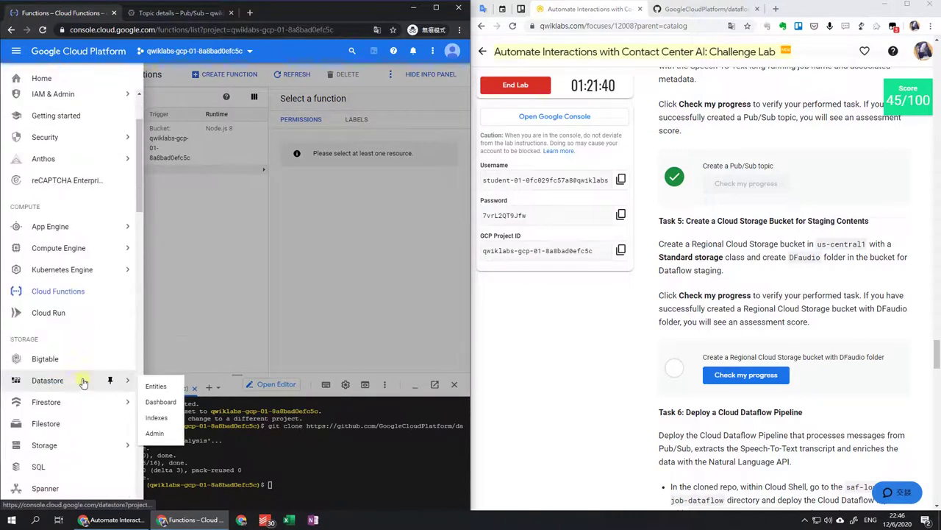
left_click(55, 446)
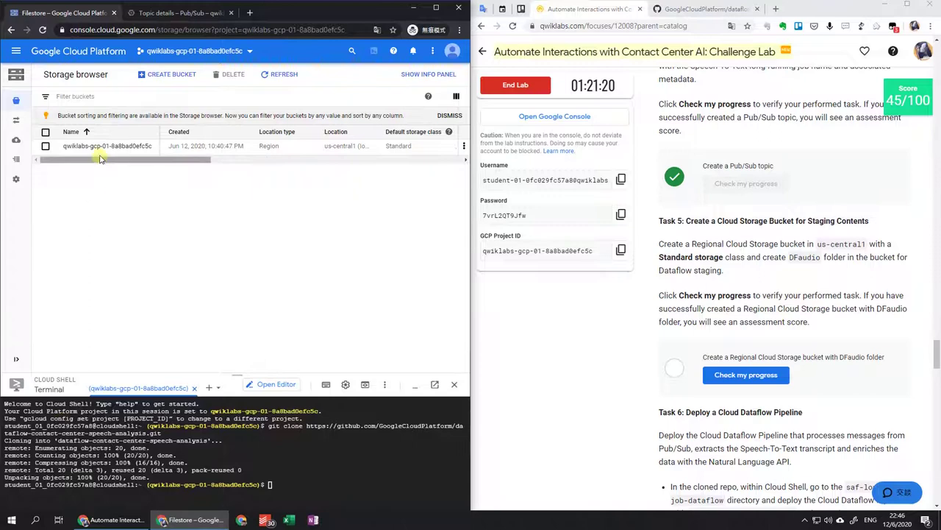
Step: Create a folder named DFaudio in the existing us-central1 bucket and check the lab progress for the Task 5 bucket
left_click(99, 149)
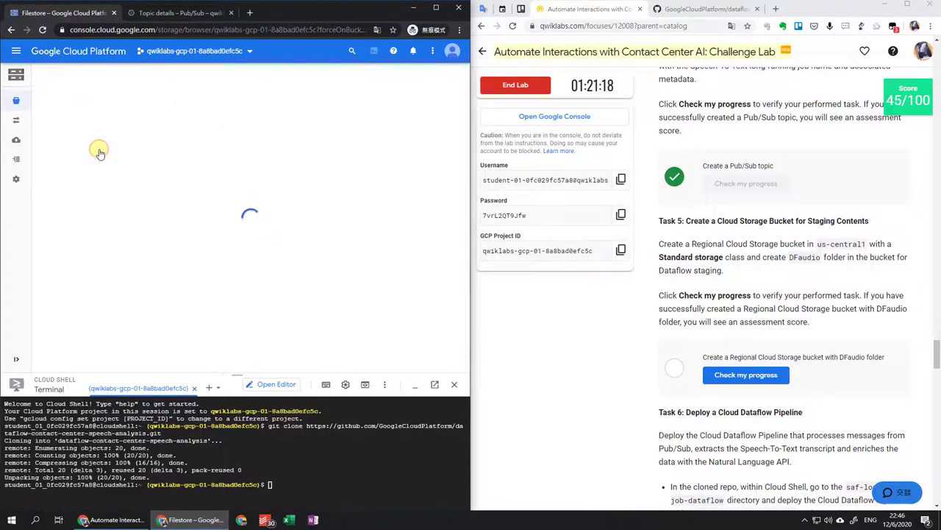
left_click(142, 151)
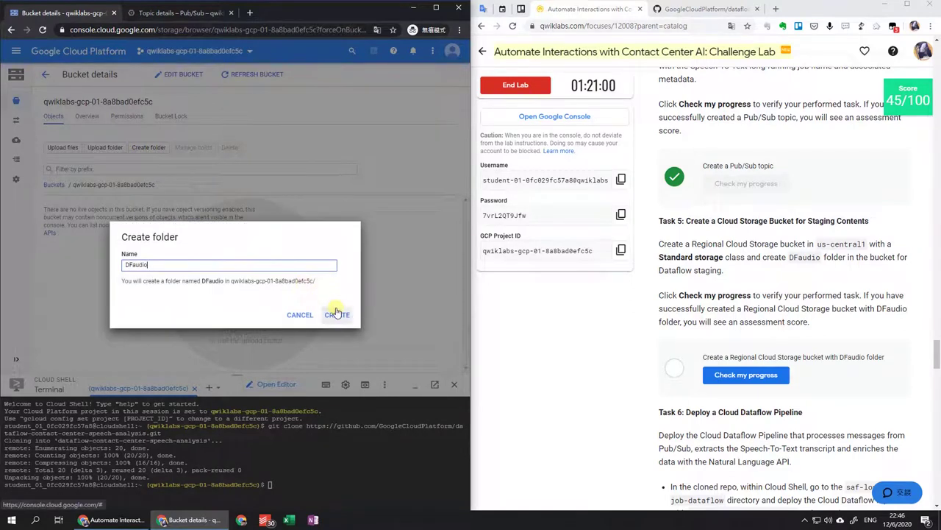
left_click(335, 313)
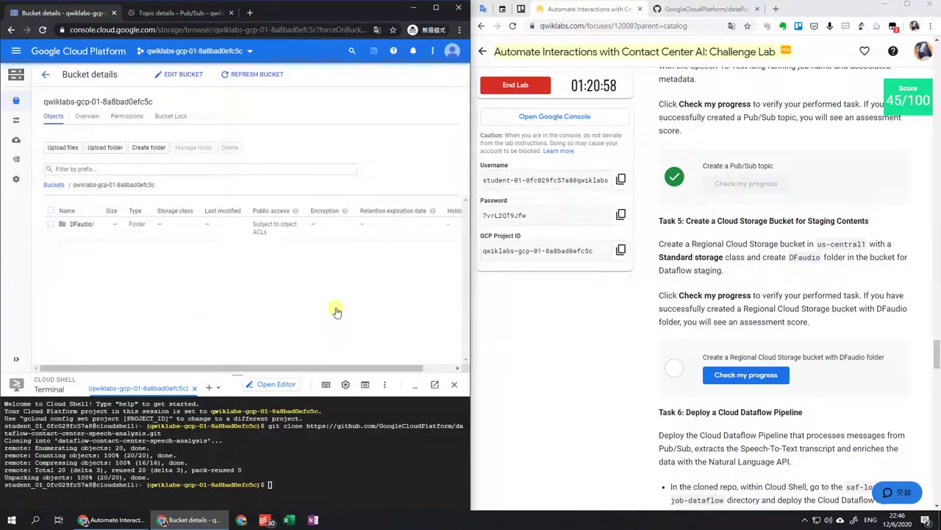
left_click(749, 375)
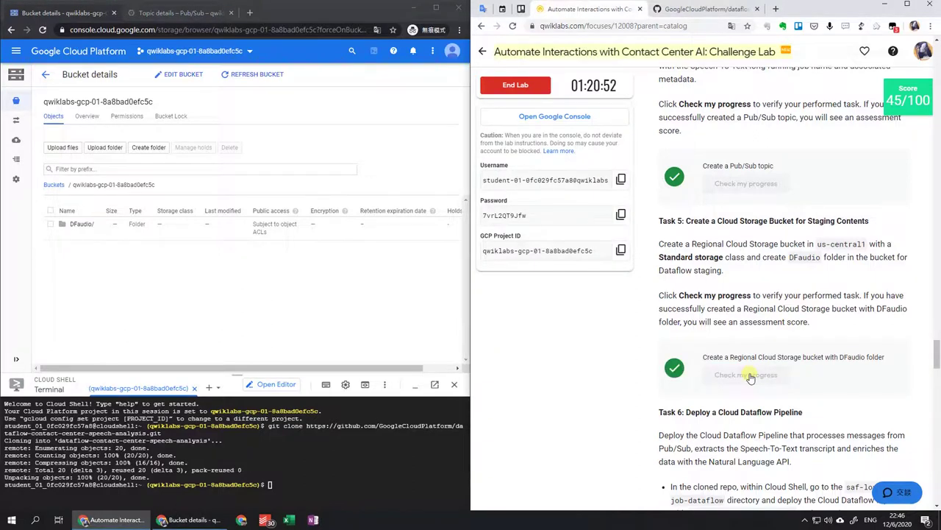
Step: Read the Task 6 instructions, then list the home directory in Cloud Shell and change into dataflow-contact-center-speech-analysis
scroll(749, 375, "down", 4)
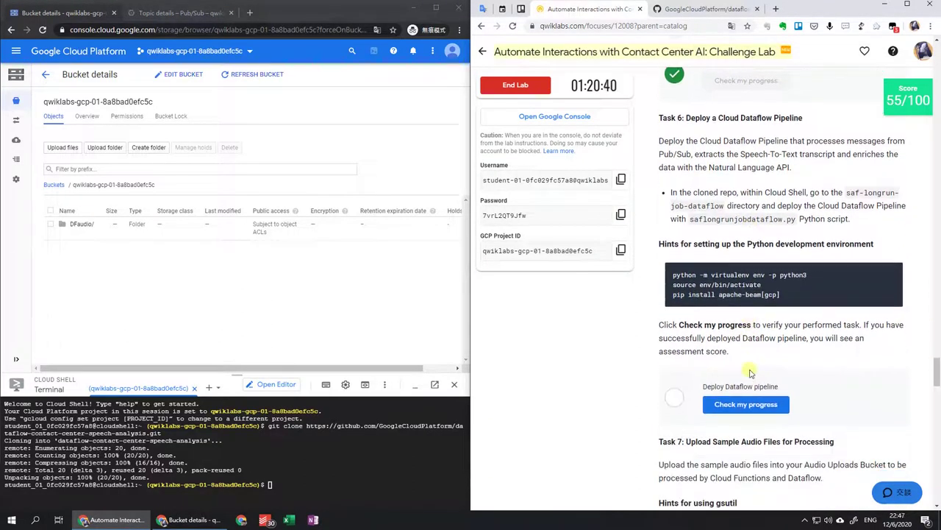
left_click(331, 457)
type("l")
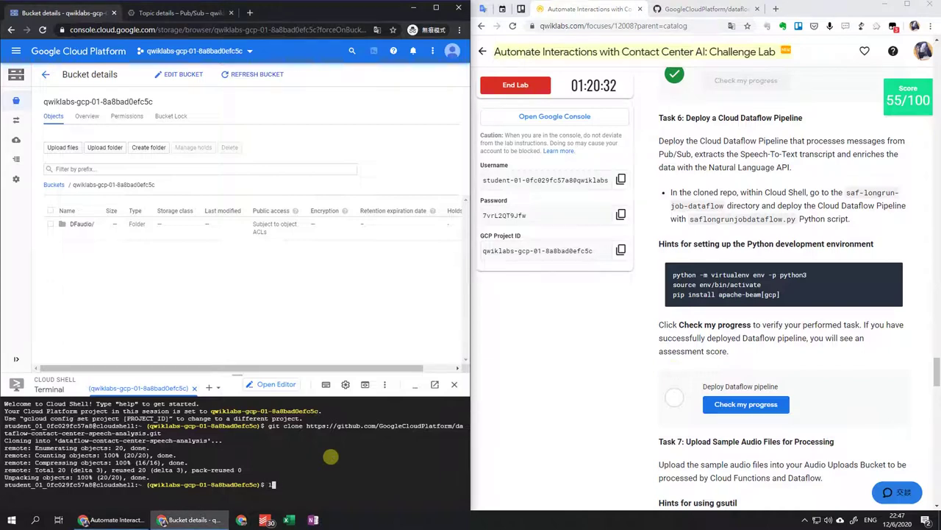
type("s")
key("Return")
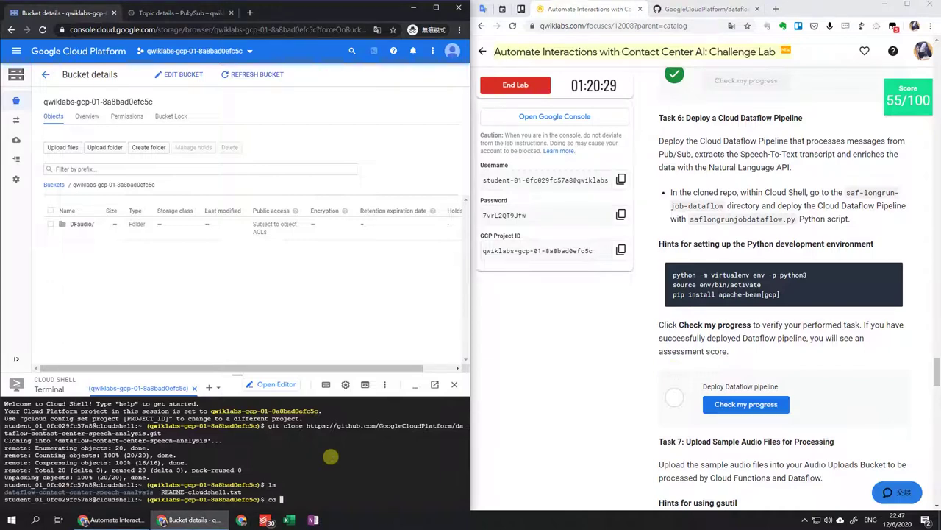
type("cd d")
key("Tab")
key("Return")
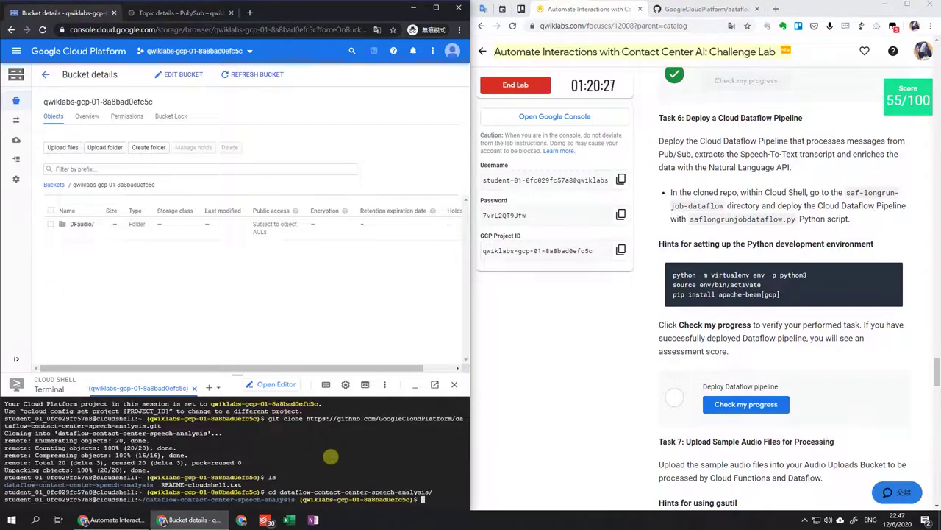
Step: List the cloned repository's contents, change into the saf-longrun-job-dataflow directory and list its files
type("ls")
key("Return")
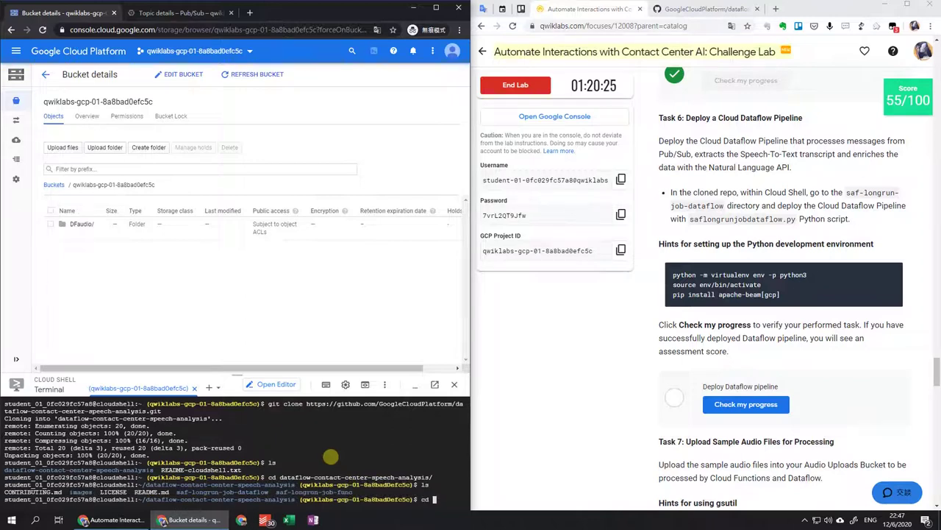
type("cd saf")
key("Tab")
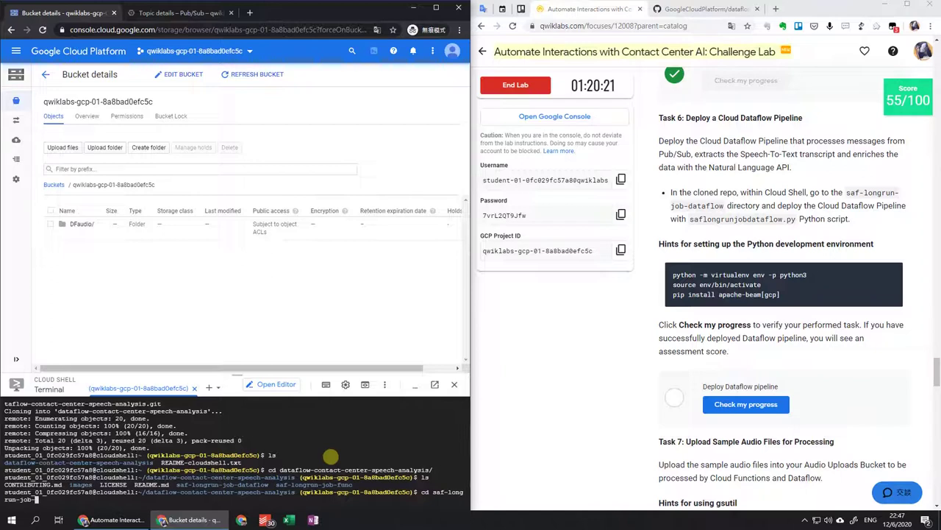
key("Return")
type("ls")
key("Return")
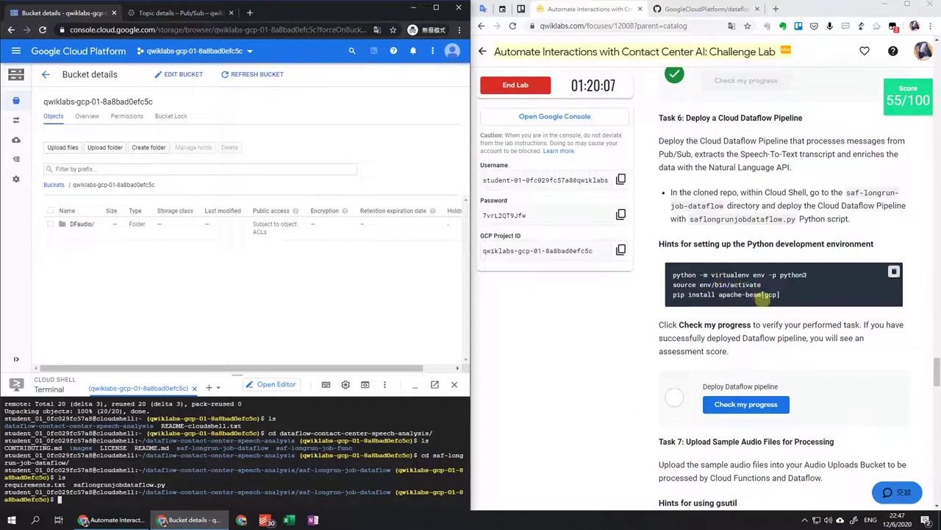
Step: In Cloud Shell, run the lab's hint commands to create and activate a Python 3 virtualenv named env and install apache-beam[gcp]
left_click(894, 271)
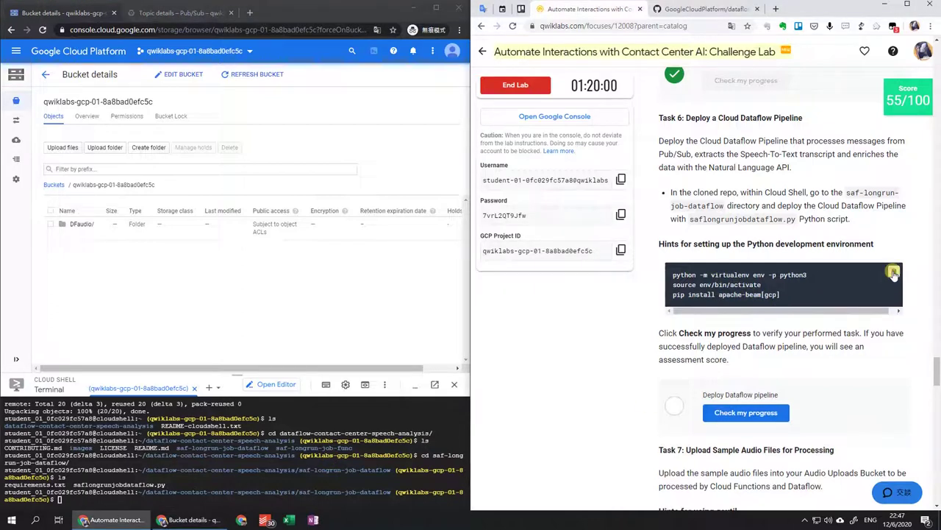
left_click(357, 473)
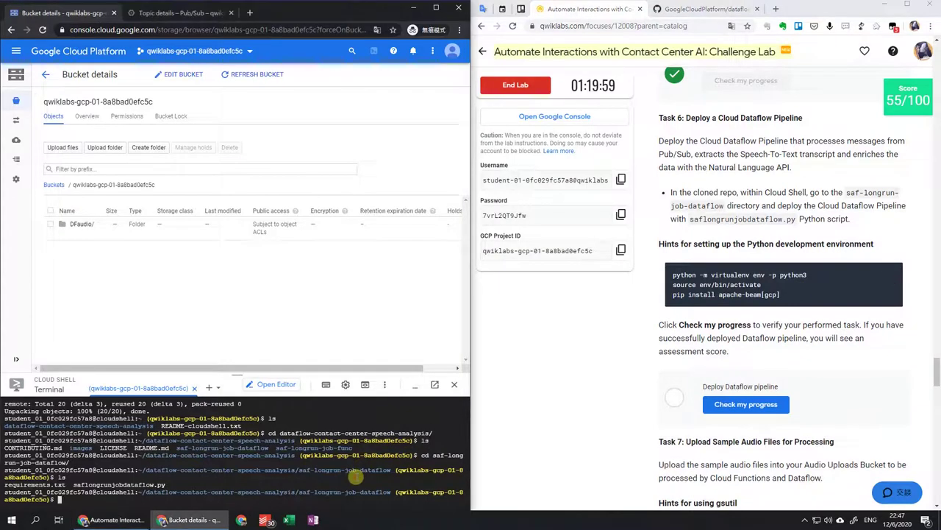
key("ctrl+v")
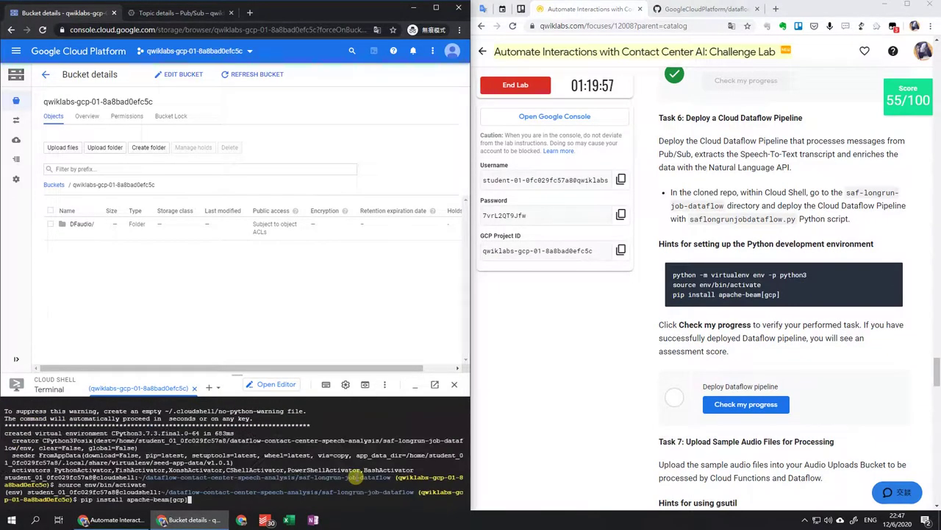
key("Return")
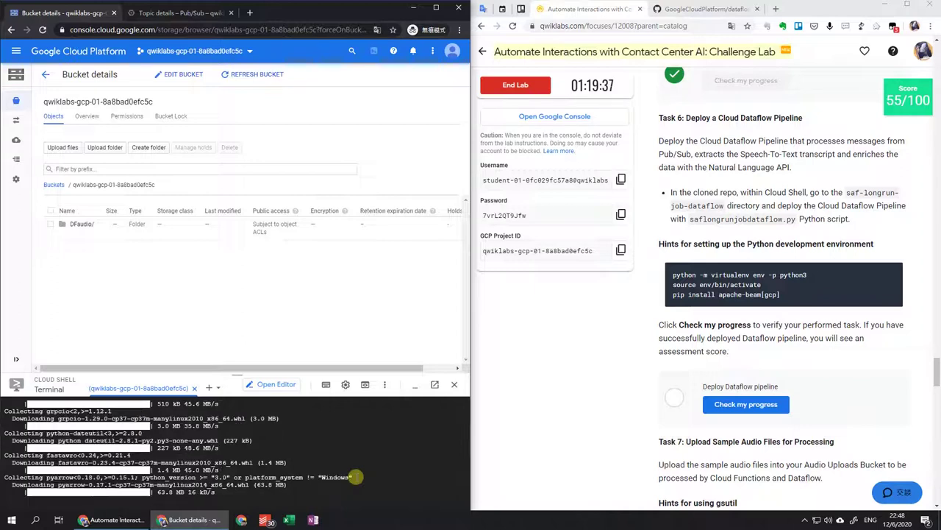
Step: Open saflongrunjobdataflow.py from the saf-longrun-job-dataflow folder of the GitHub repository
left_click(702, 9)
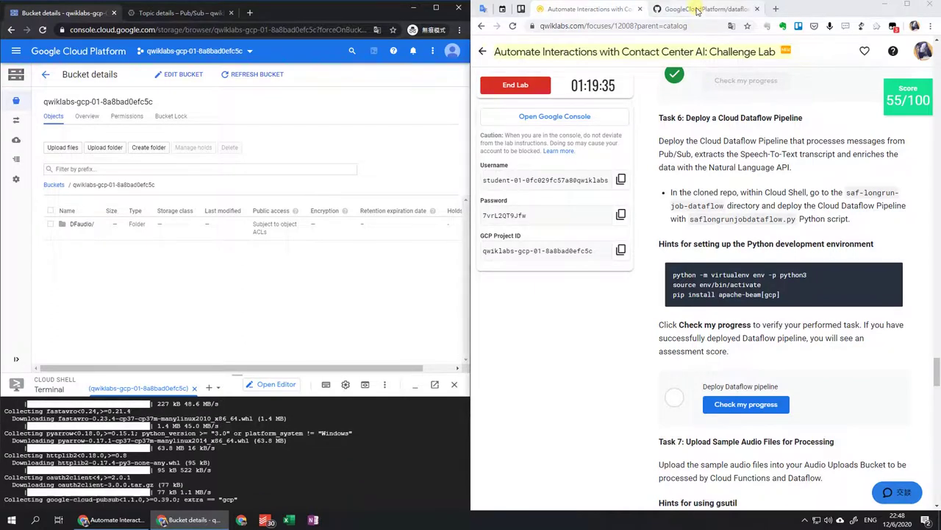
scroll(671, 148, "up", 20)
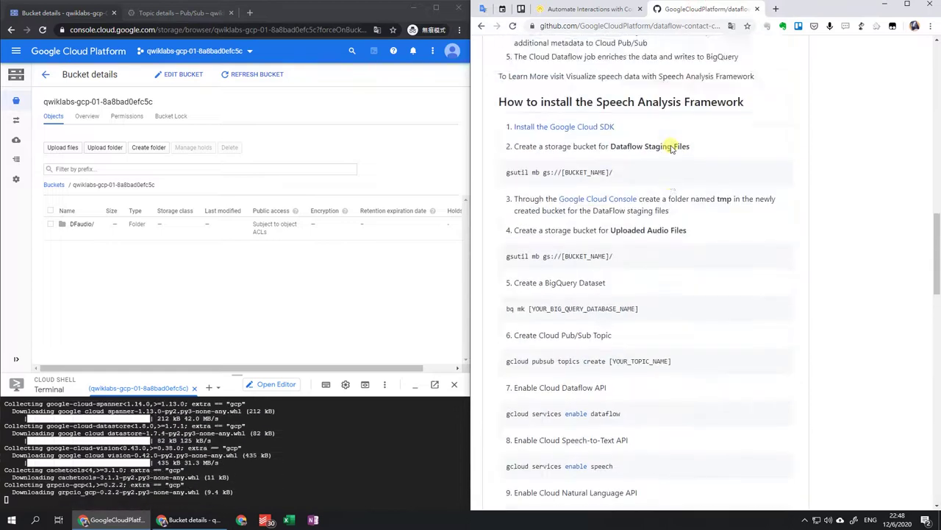
scroll(671, 149, "up", 3)
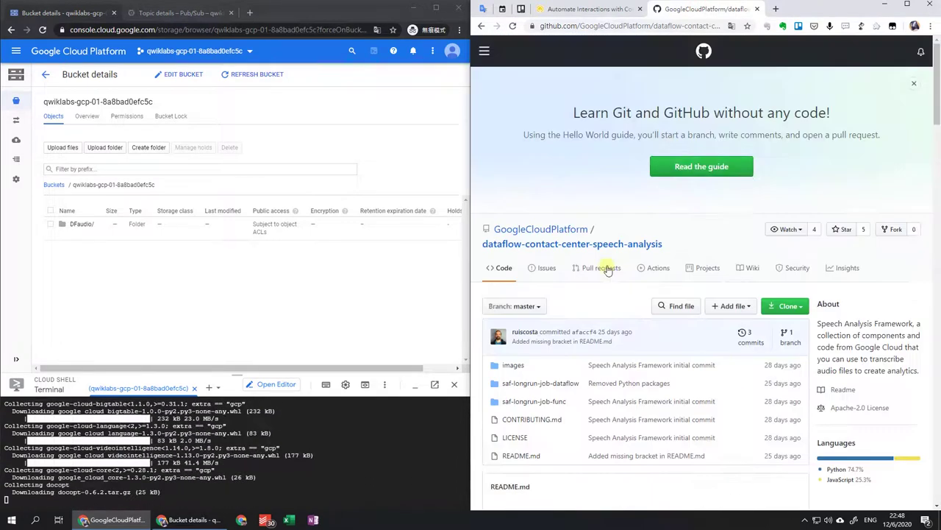
left_click(567, 384)
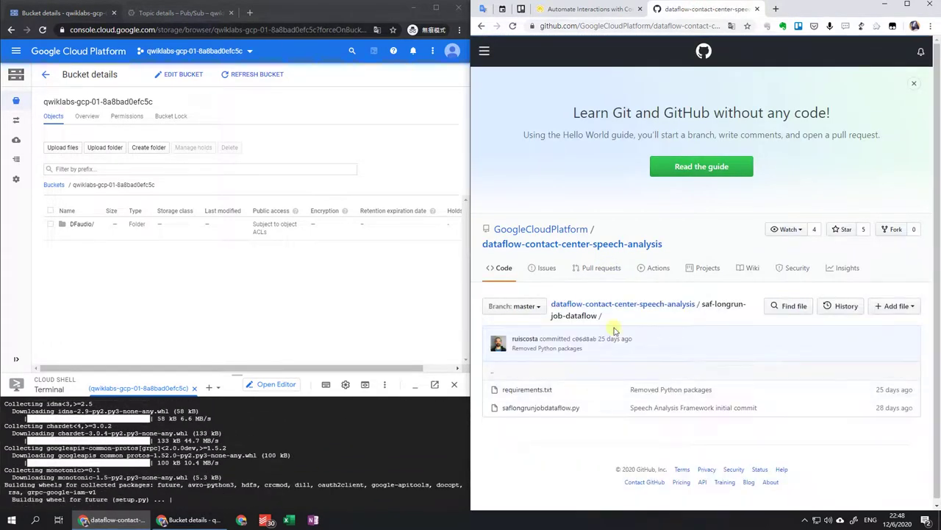
left_click(566, 404)
Step: Read through the saflongrunjobdataflow.py code, including its pipeline arguments, Pub/Sub input and BigQuery output sections
scroll(661, 358, "down", 5)
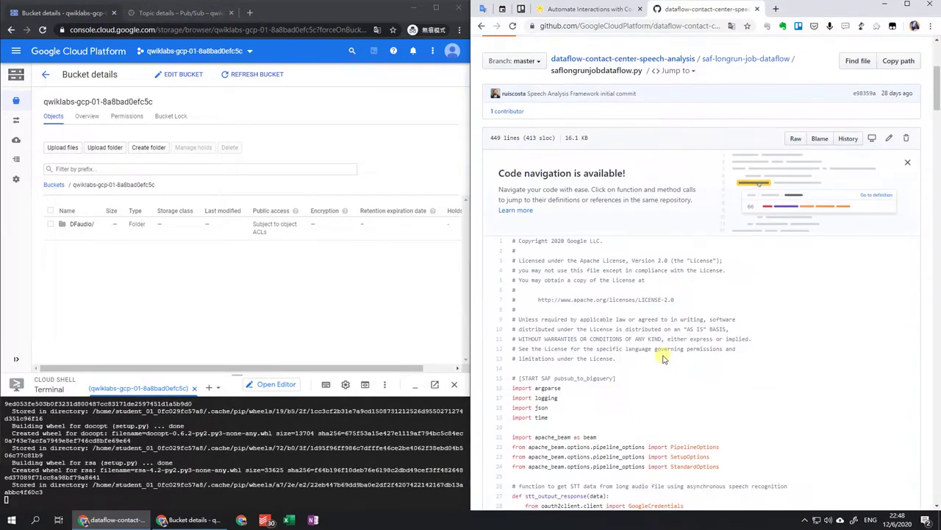
scroll(662, 358, "down", 3)
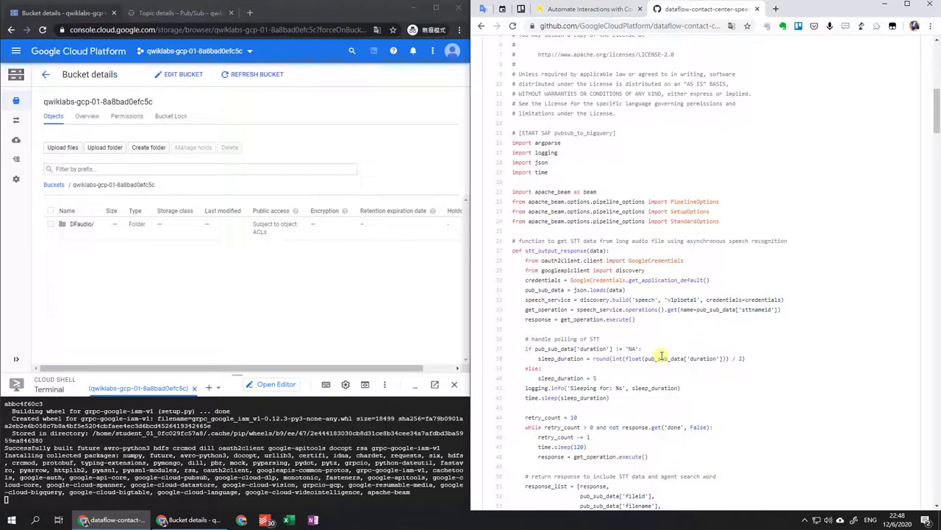
scroll(661, 356, "down", 4)
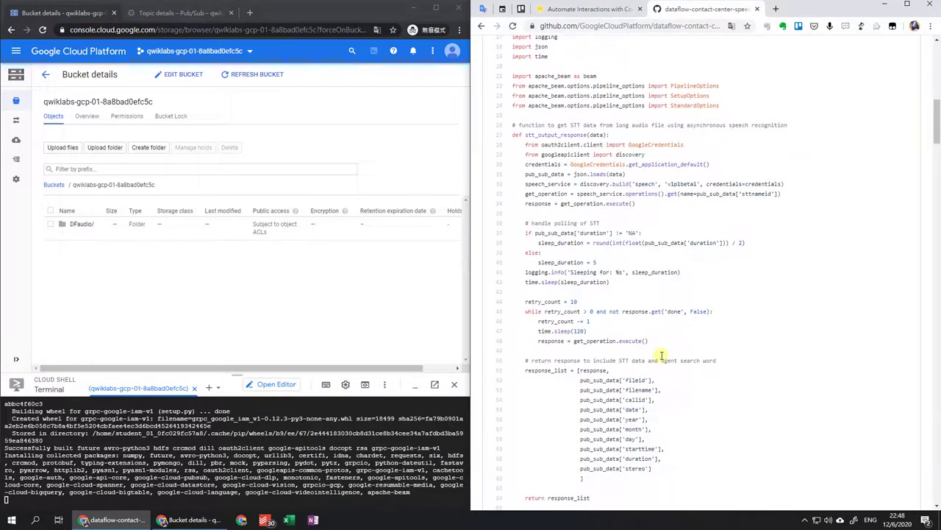
scroll(661, 356, "down", 5)
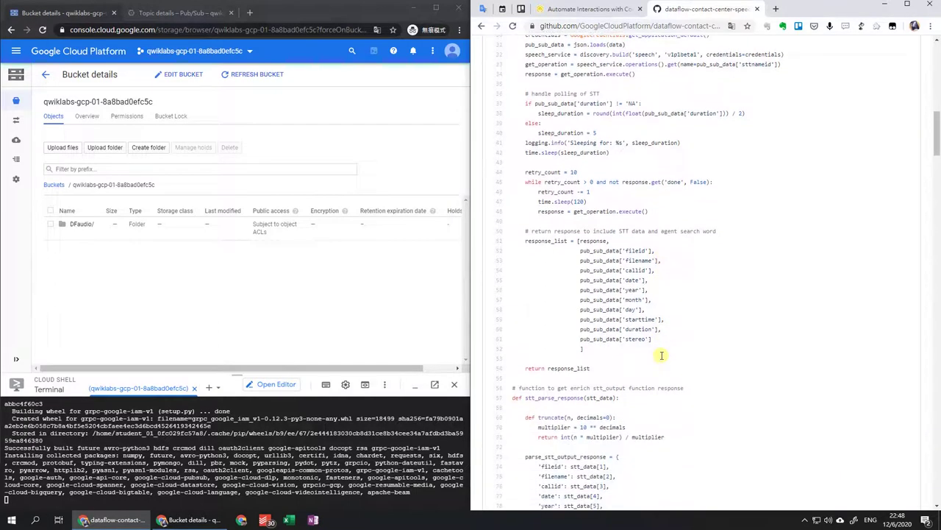
scroll(708, 280, "down", 12)
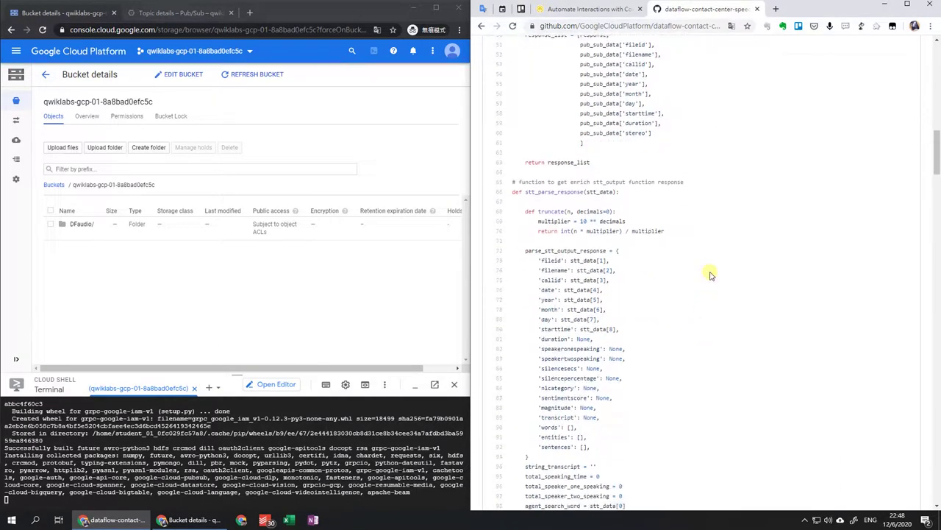
scroll(712, 266, "down", 3)
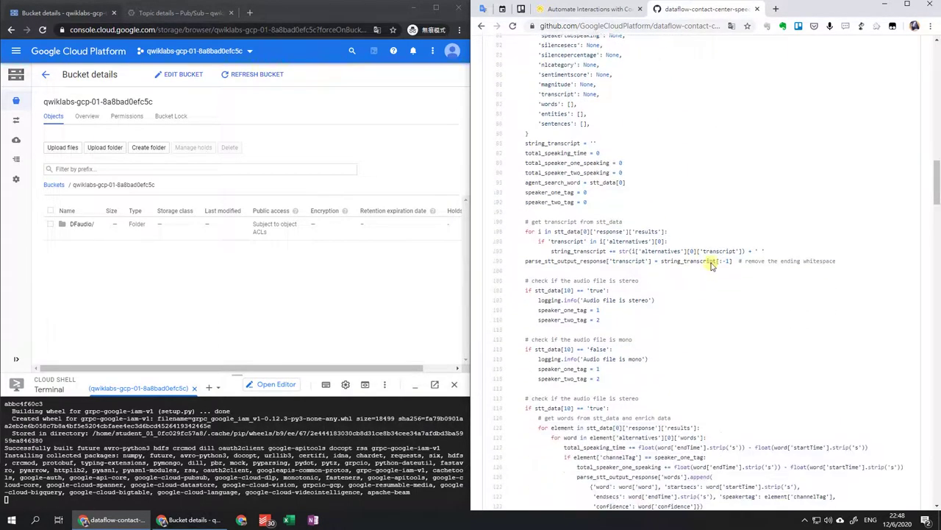
scroll(712, 266, "down", 14)
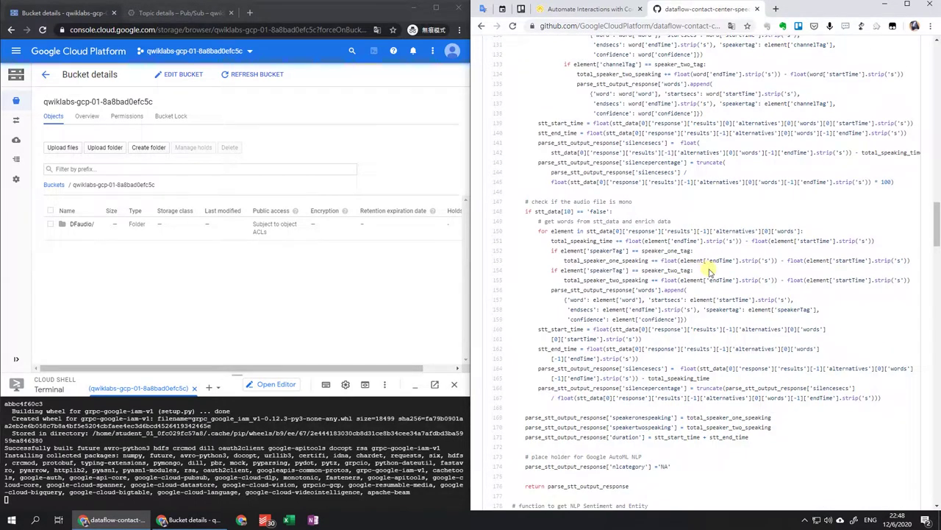
scroll(710, 272, "down", 16)
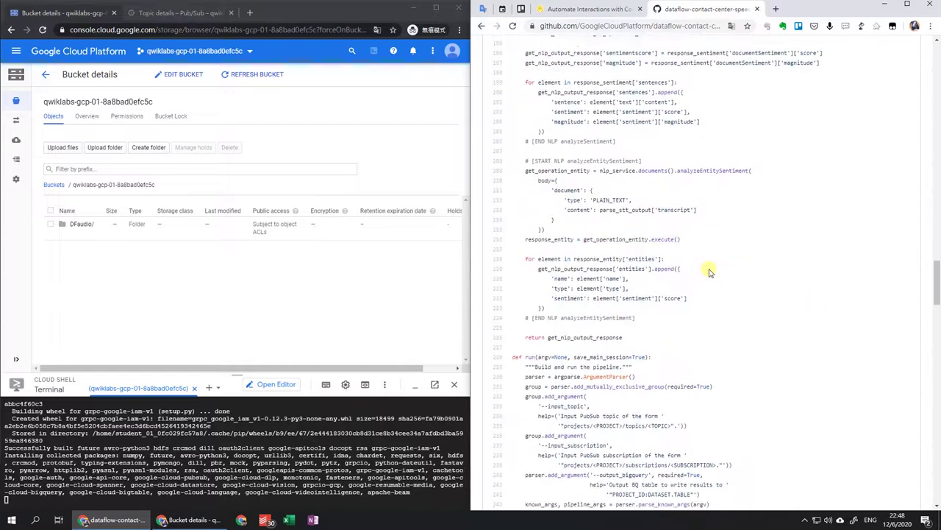
scroll(710, 272, "down", 15)
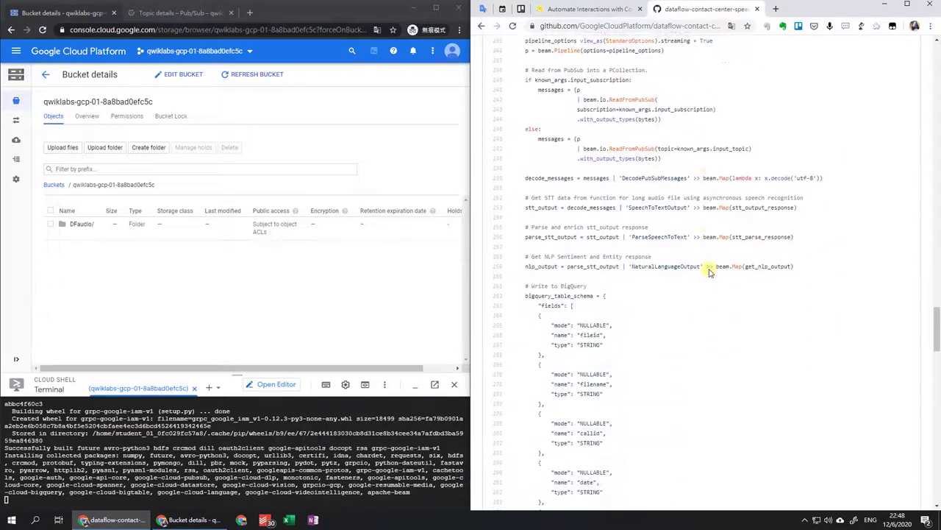
scroll(710, 273, "down", 20)
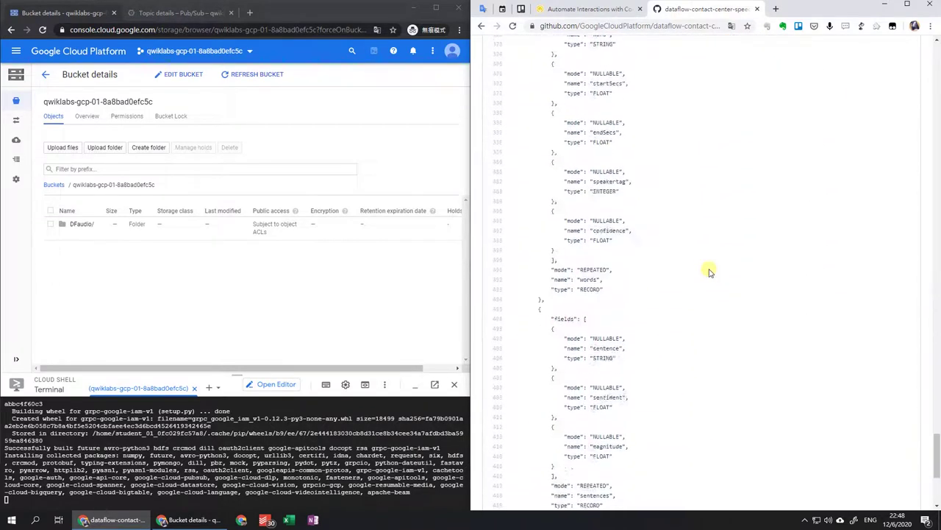
scroll(709, 272, "down", 8)
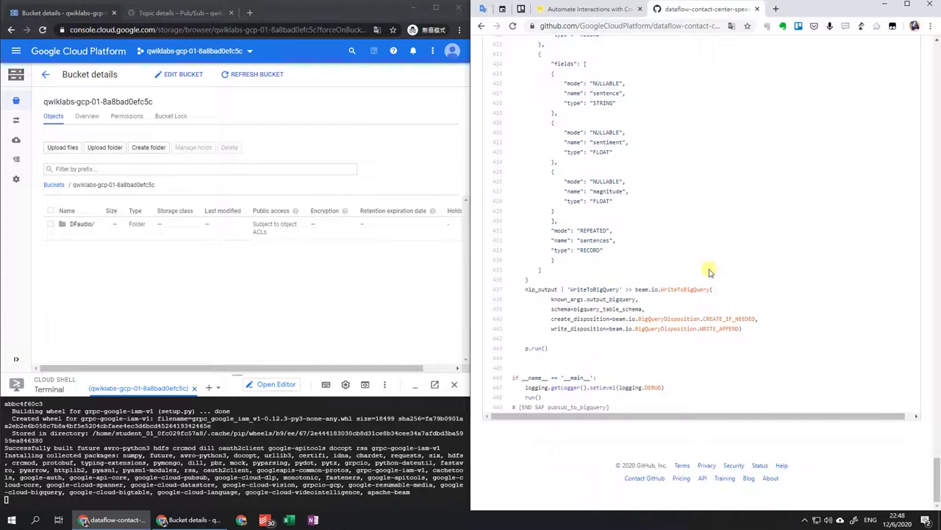
Step: Return to the repository's README installation steps and run "gcloud services enable dataflow" from them in Cloud Shell
left_click(483, 27)
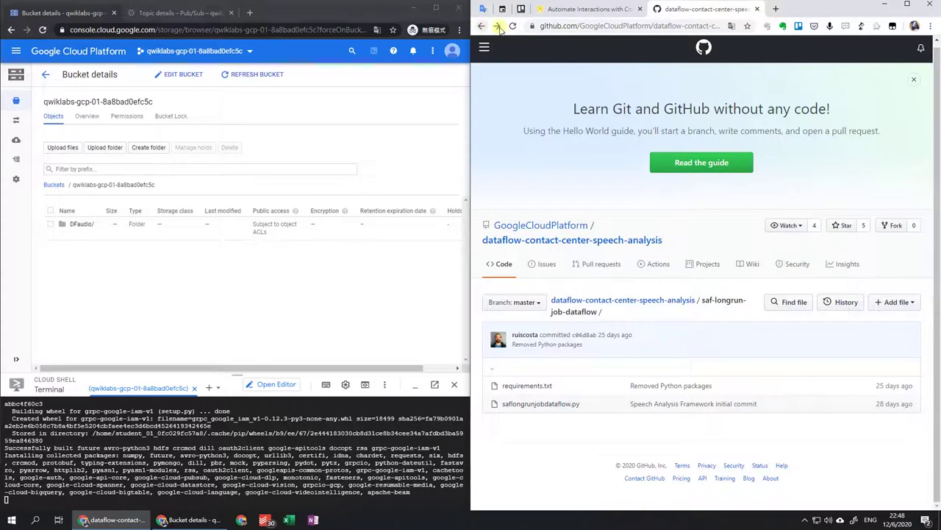
left_click(678, 302)
scroll(672, 300, "down", 4)
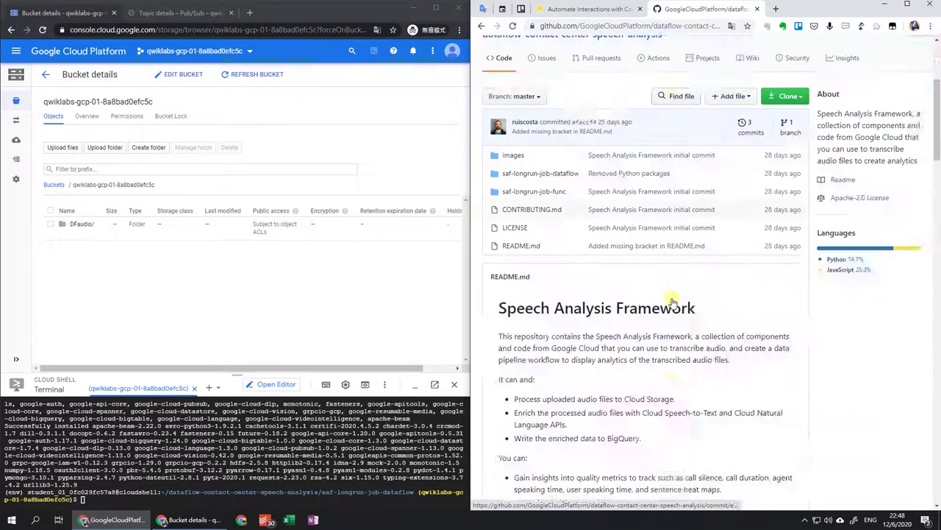
scroll(672, 300, "down", 10)
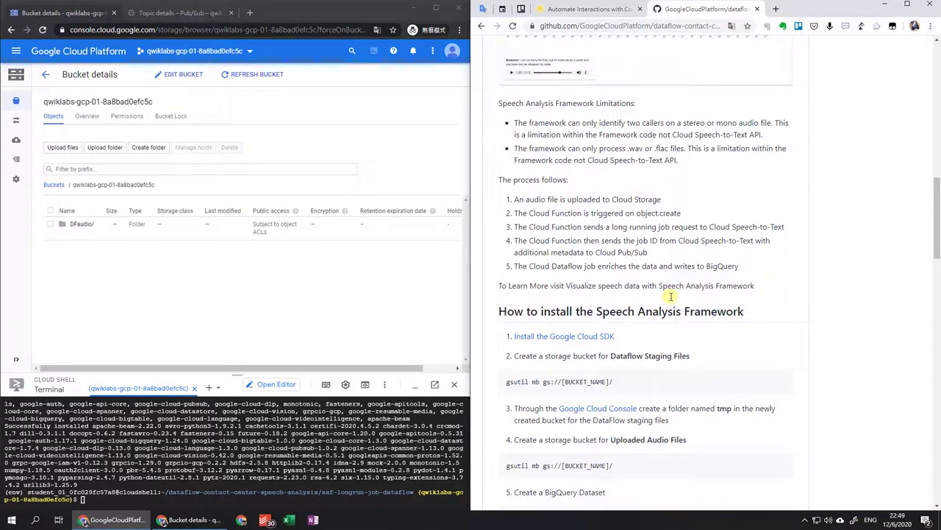
scroll(669, 297, "down", 3)
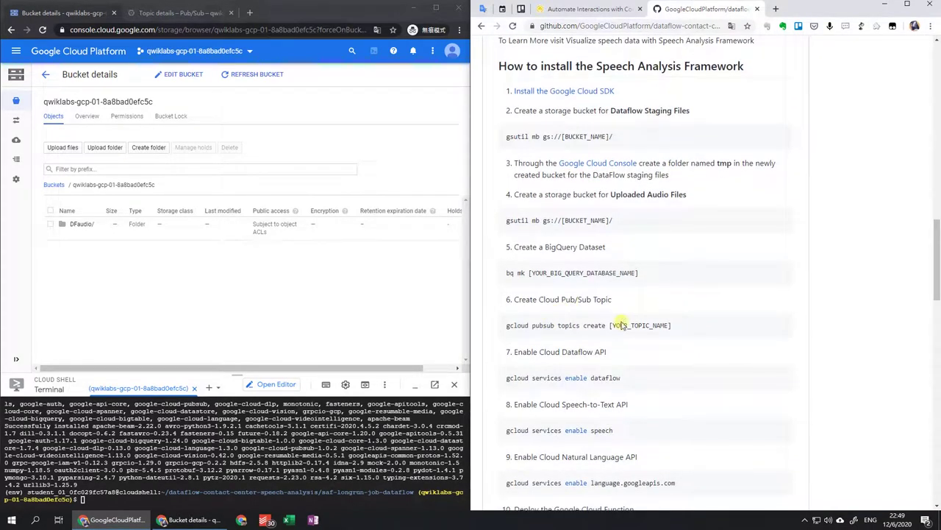
triple_click(517, 380)
key("ctrl+c")
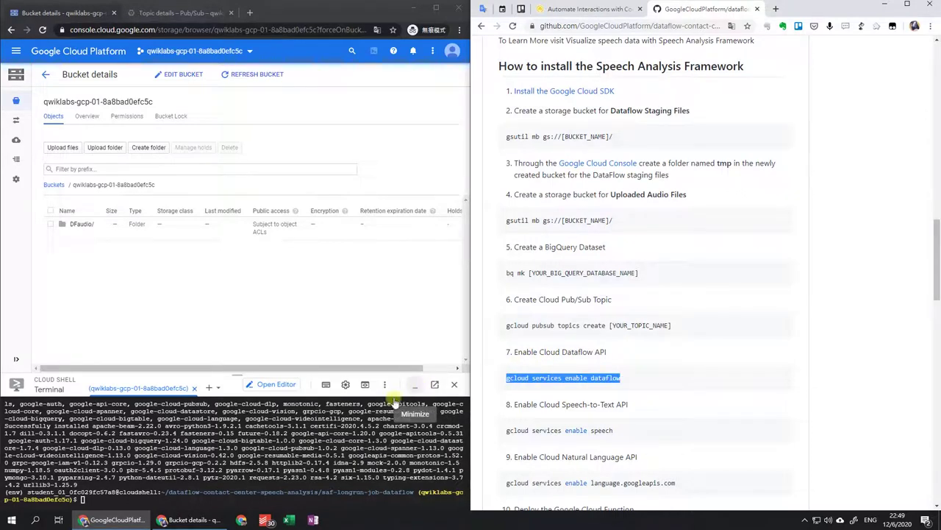
left_click(378, 481)
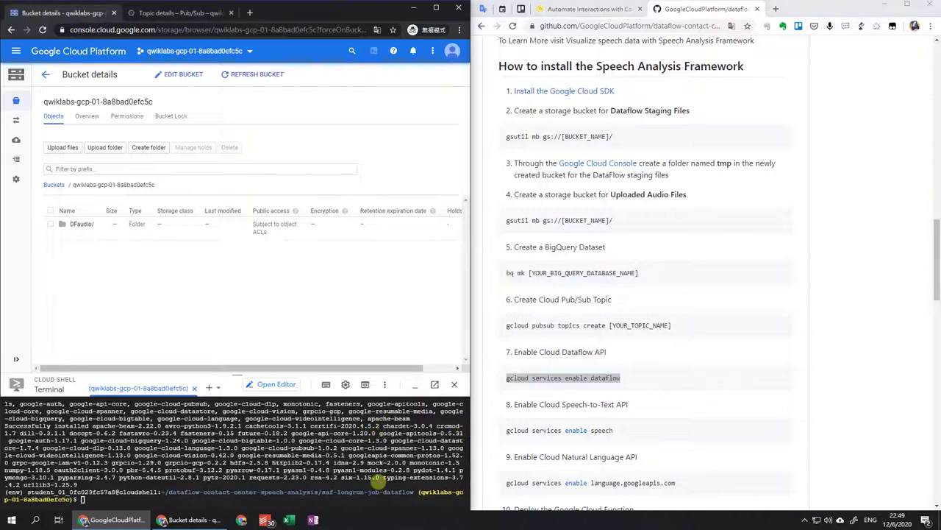
key("ctrl+v")
key("Return")
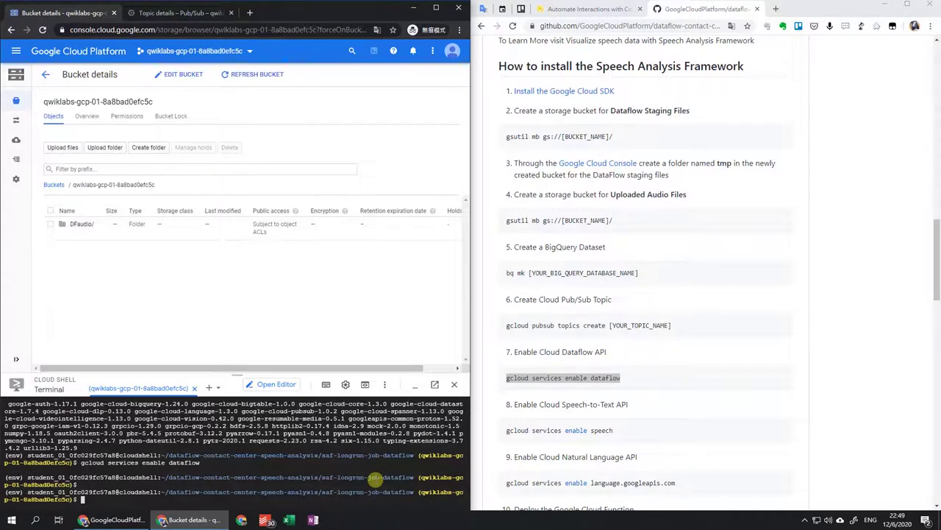
Step: Try to enable the Cloud Speech-to-Text API in Cloud Shell with the README's "gcloud services enable speech" command
scroll(636, 393, "down", 1)
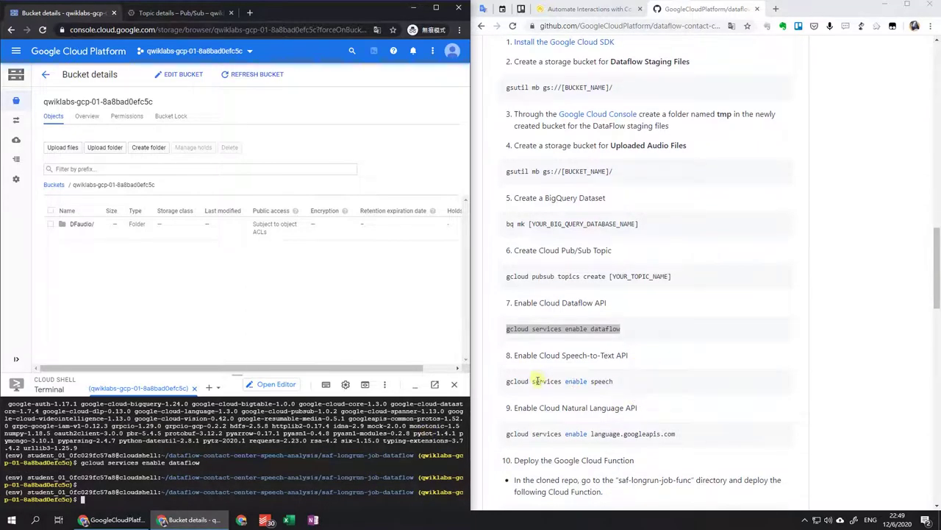
triple_click(537, 381)
key("ctrl+c")
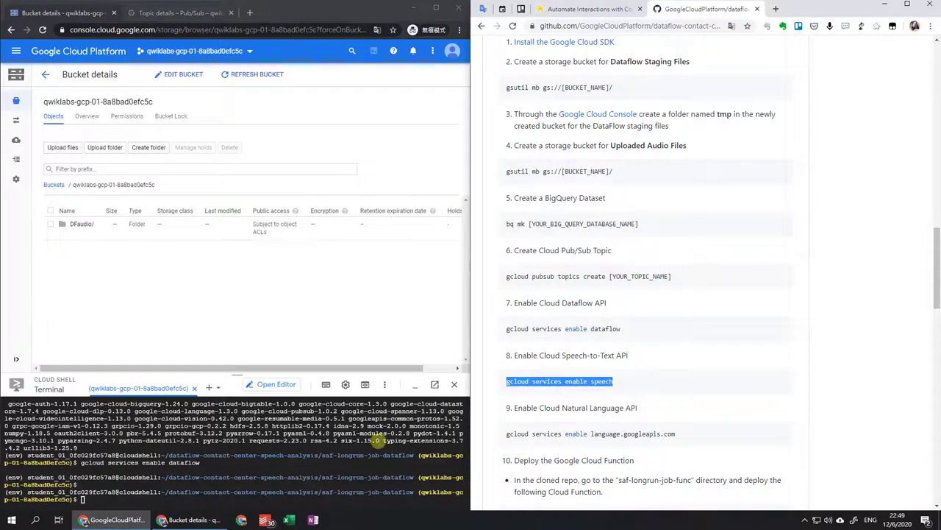
left_click(381, 459)
key("ctrl+v")
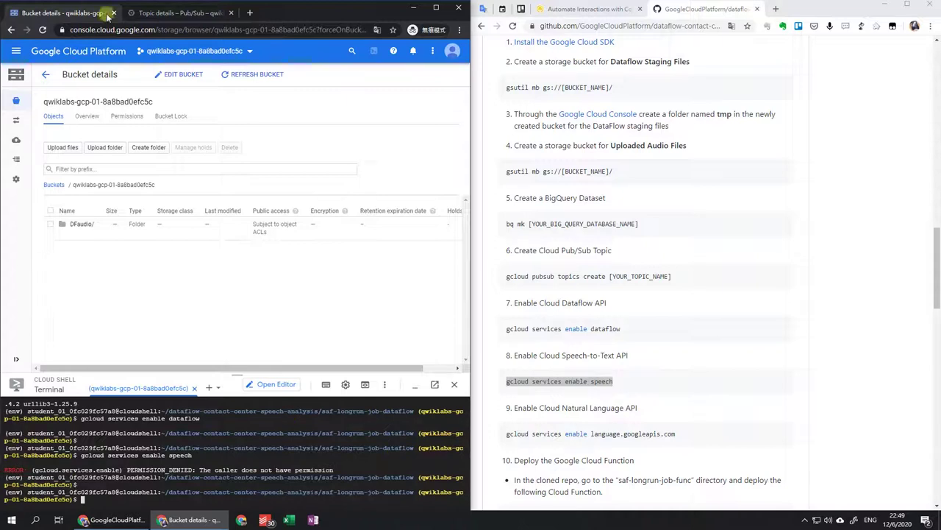
Step: In the console tab showing the Pub/Sub topic, search the API Library for "datafl", check the Dataflow API's status and return to the search
left_click(142, 14)
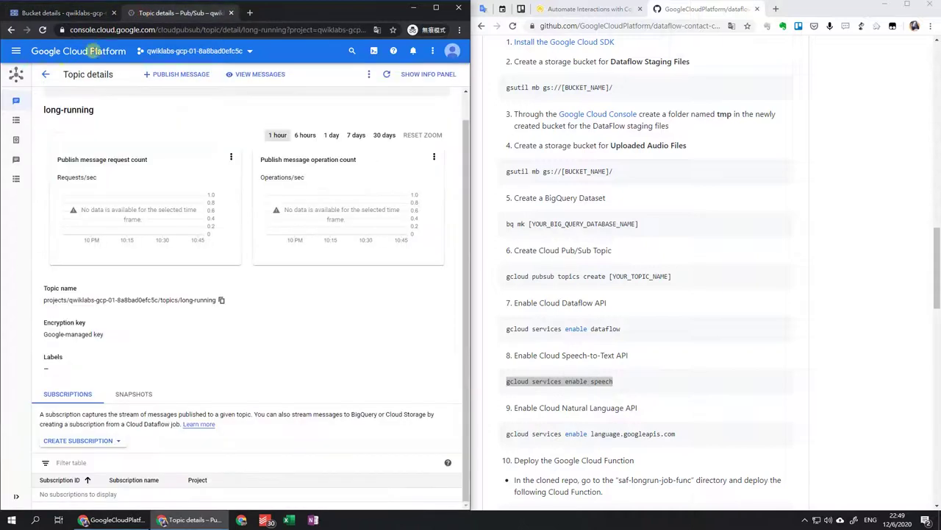
left_click(16, 51)
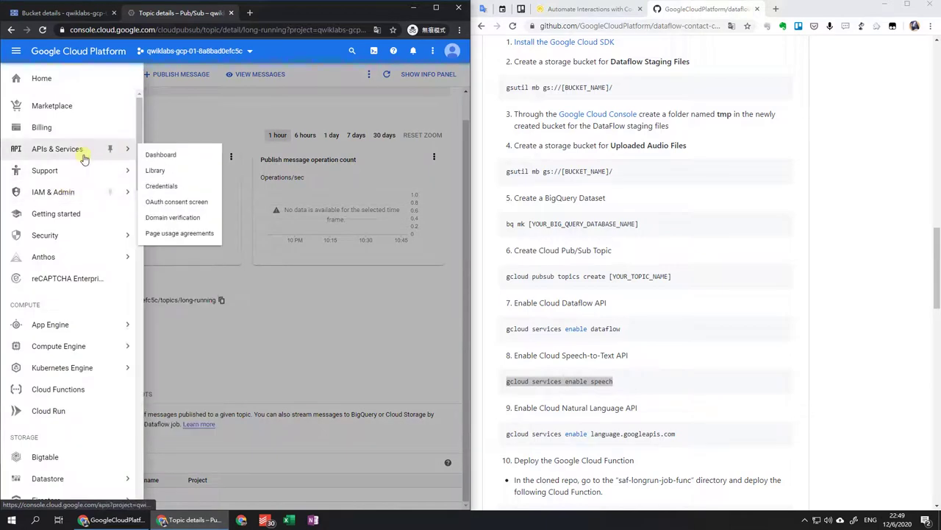
left_click(155, 172)
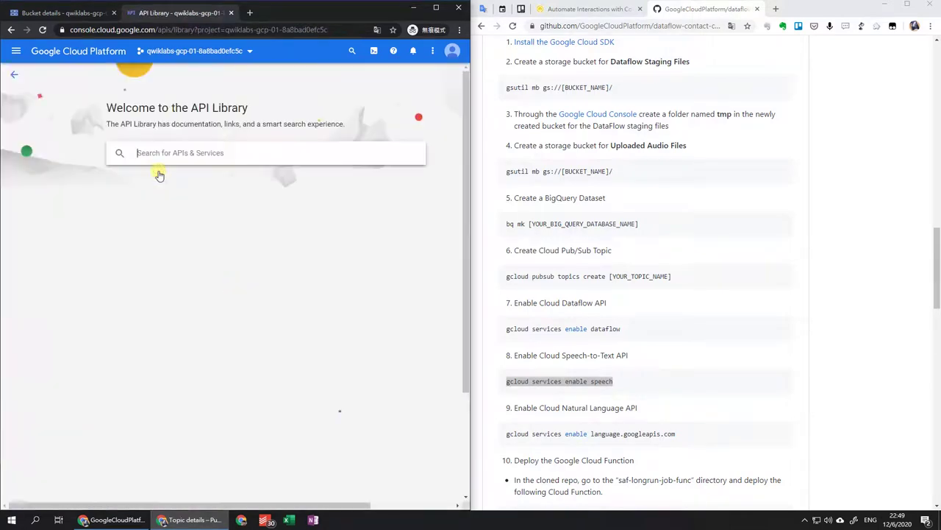
left_click(181, 153)
type("datafl")
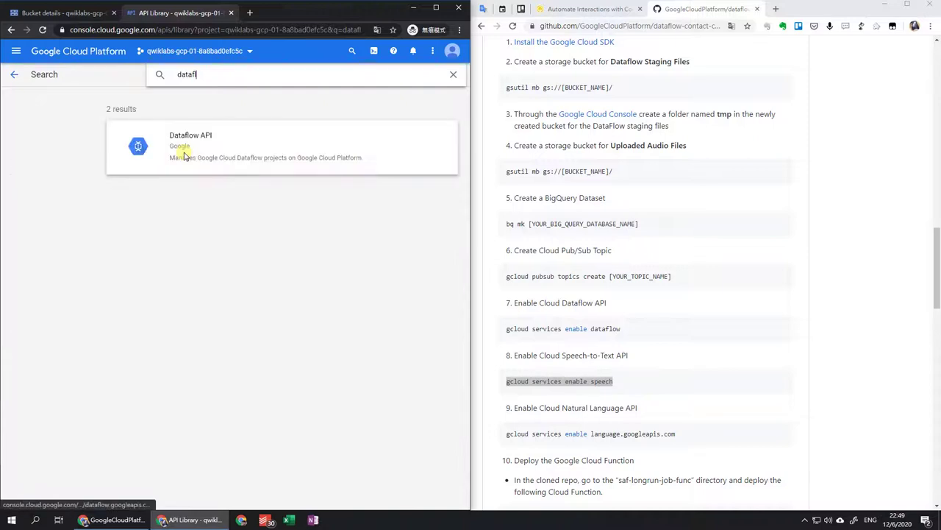
left_click(184, 156)
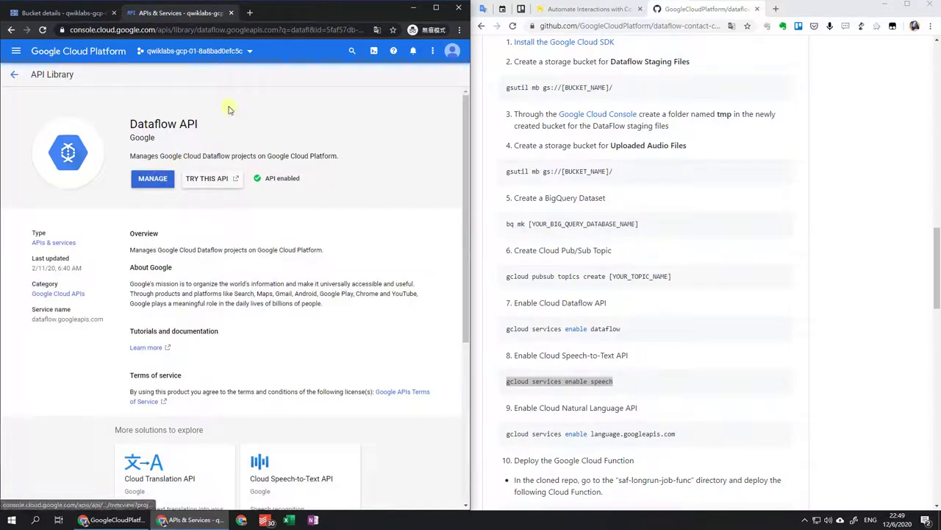
left_click(11, 78)
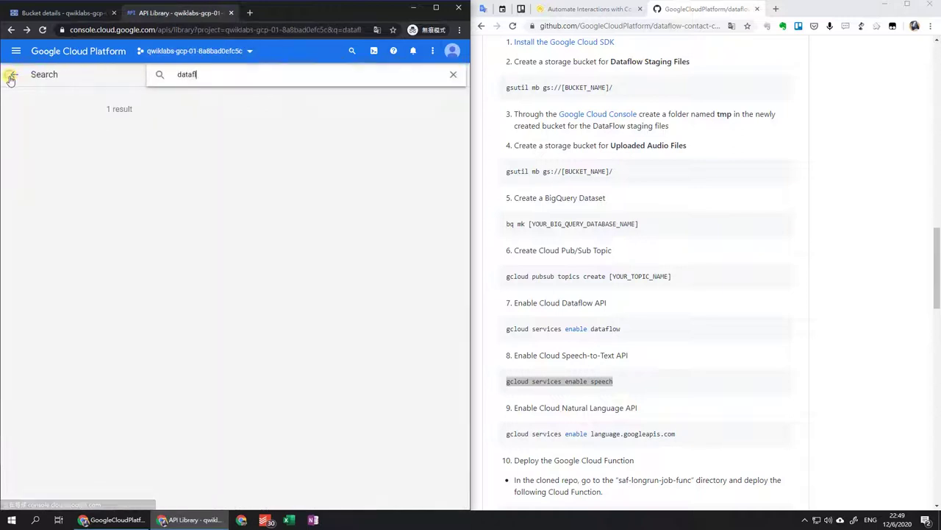
Step: Search the API Library for "spe", check the Cloud Speech-to-Text API's status and return to the search
double_click(235, 75)
type("spe")
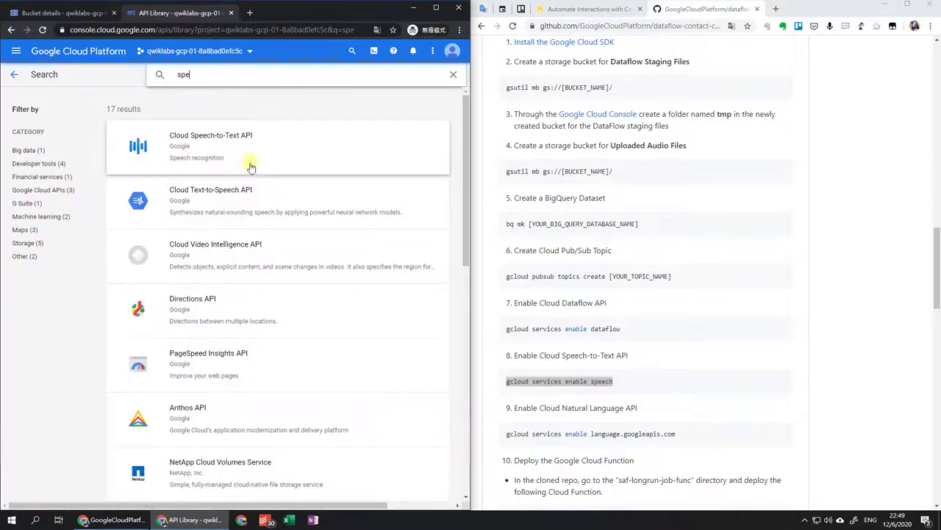
left_click(250, 164)
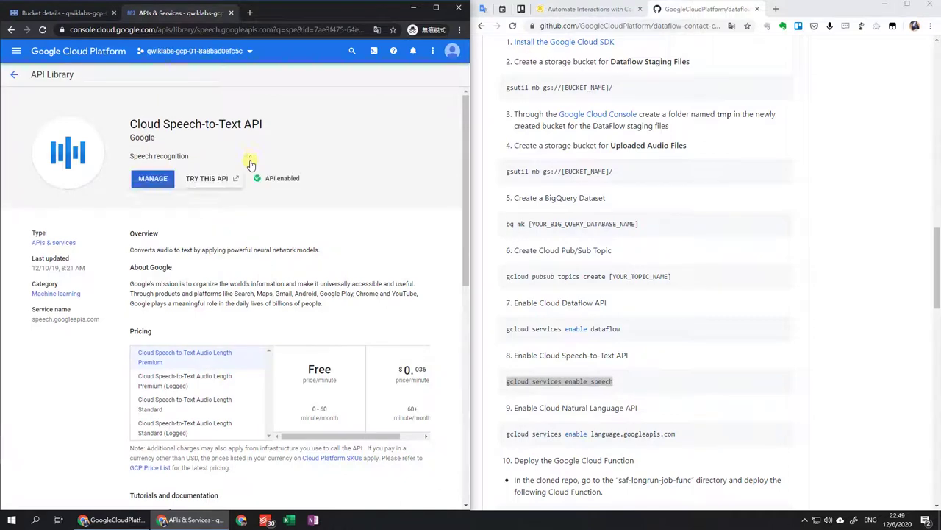
scroll(761, 425, "down", 3)
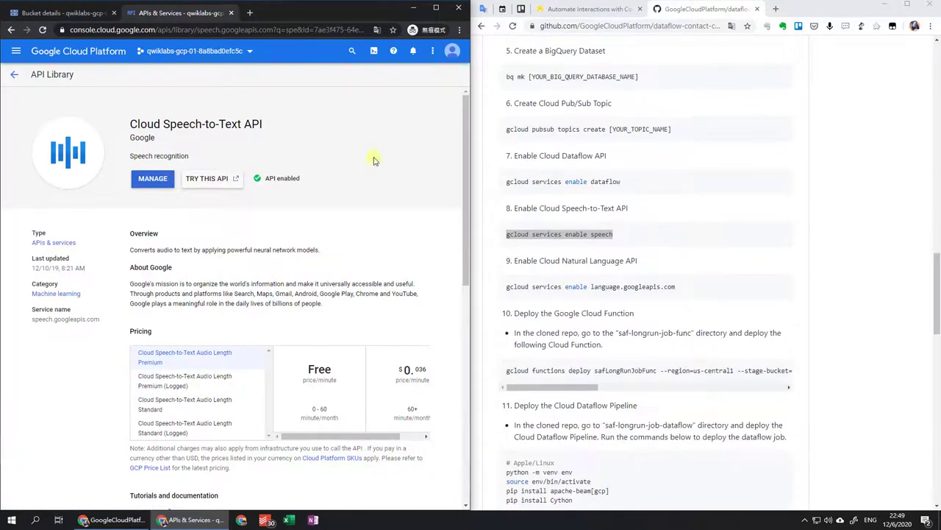
left_click(14, 75)
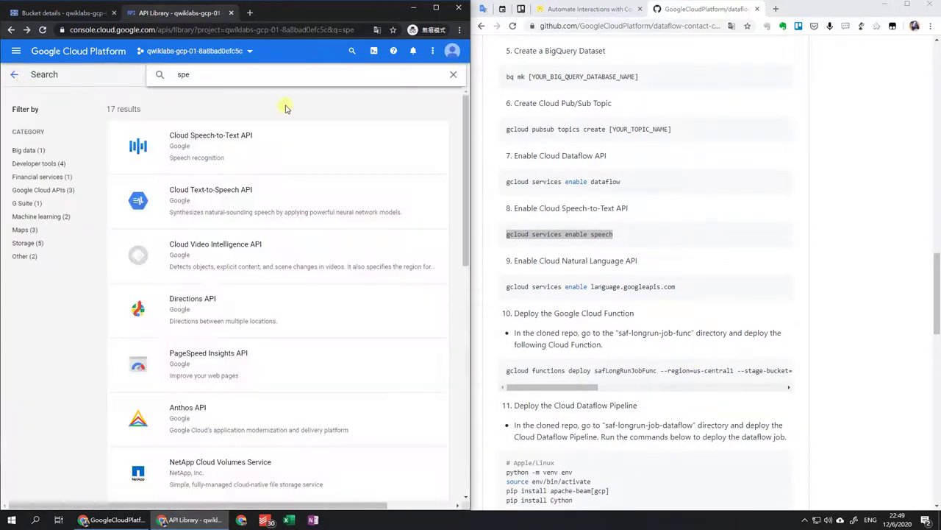
Step: Search the API Library for "natu" and check the Cloud Natural Language API's status
double_click(264, 80)
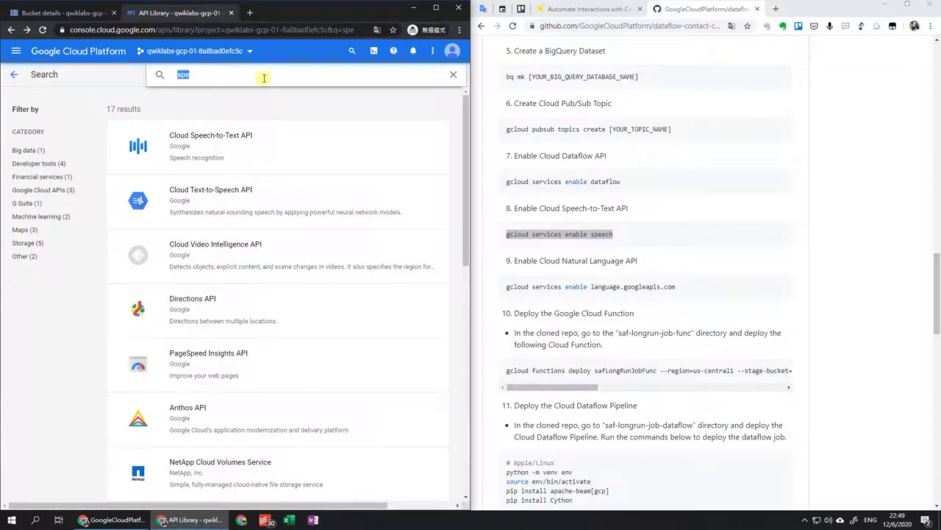
type("nat")
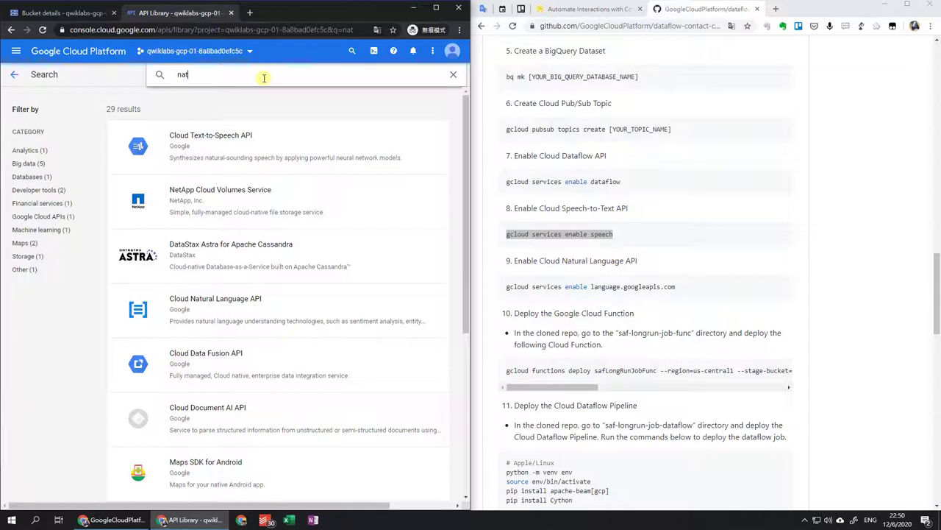
type("u")
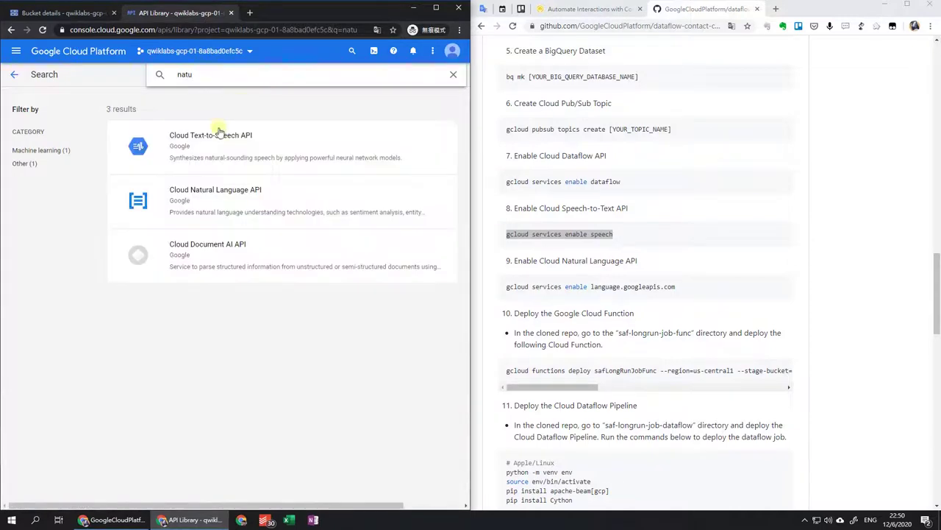
left_click(273, 196)
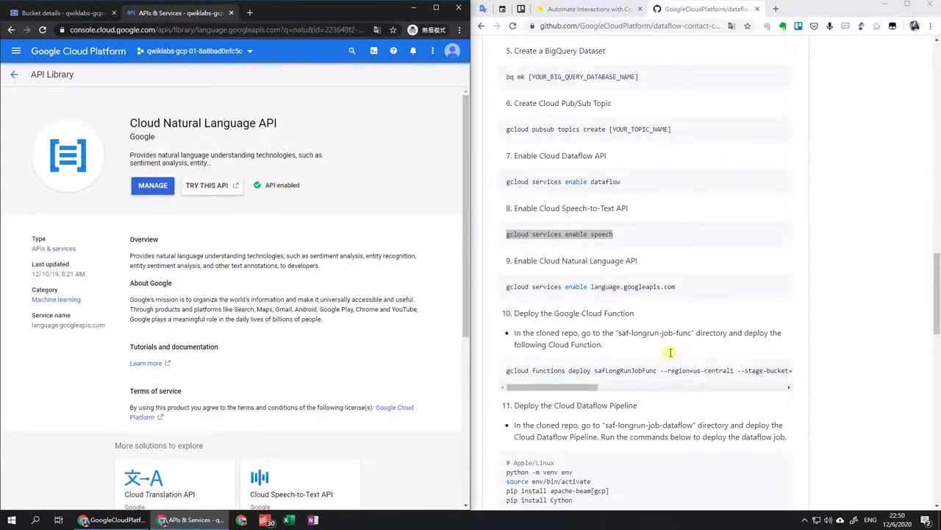
Step: Compare the README's function and Dataflow pipeline deployment steps with the lab's Python environment hints, and return to the console tab with Cloud Shell
scroll(631, 330, "down", 3)
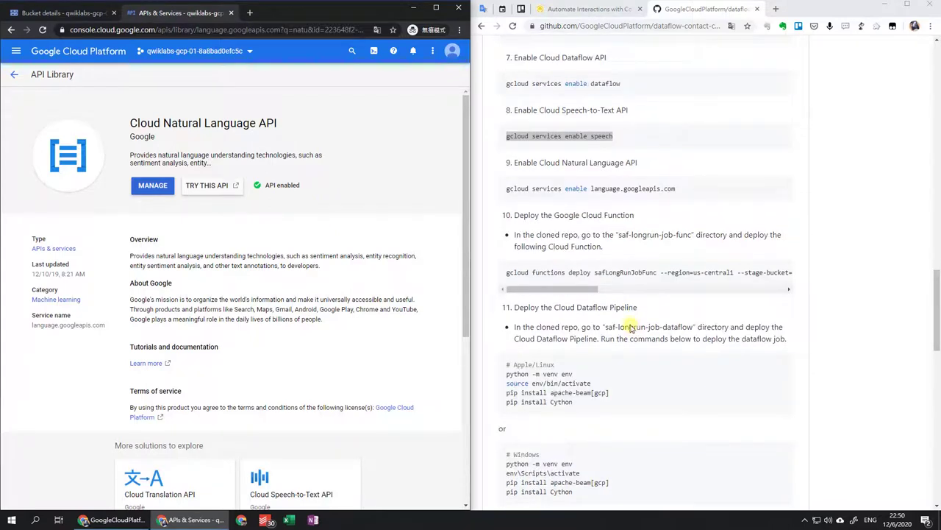
left_click_drag(573, 288, 765, 279)
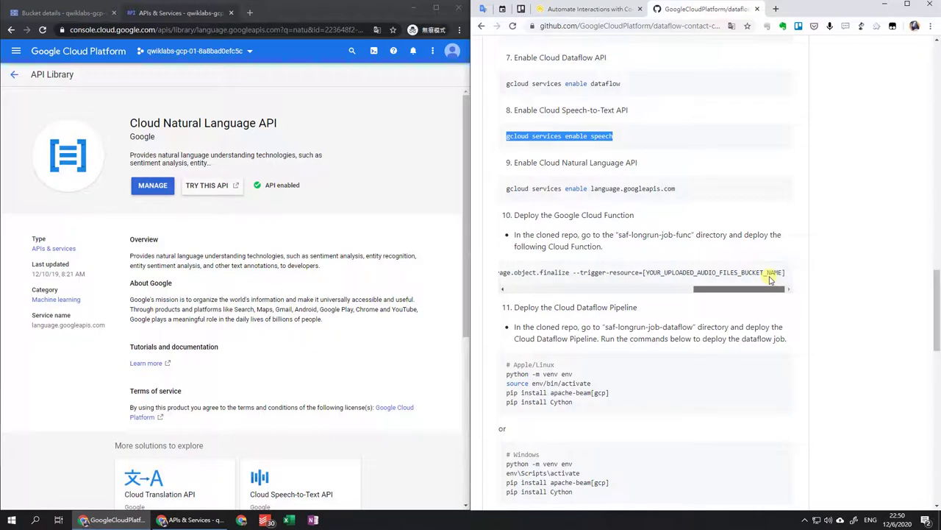
scroll(706, 298, "down", 1)
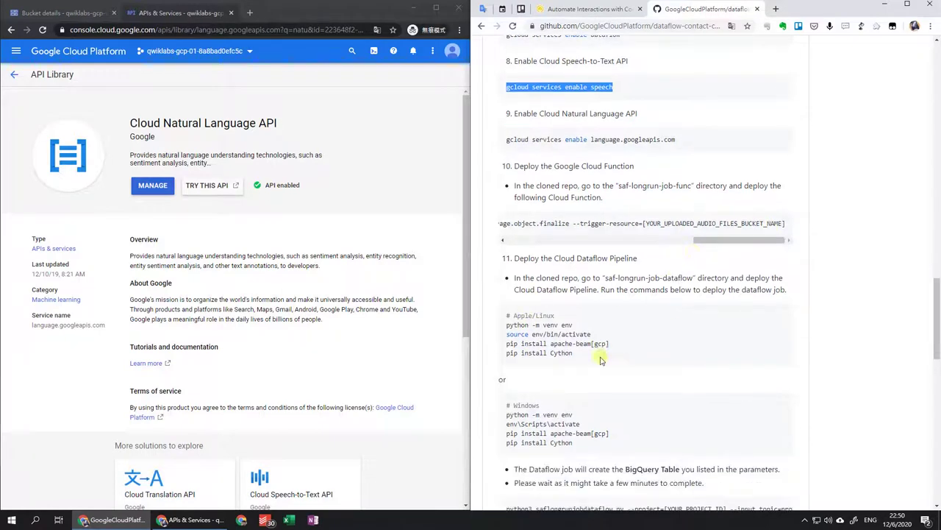
left_click_drag(584, 358, 512, 361)
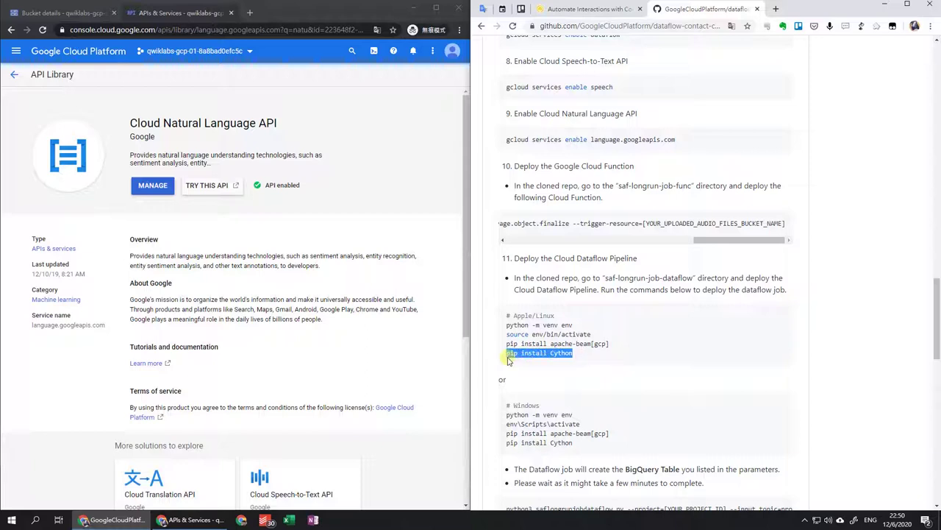
left_click(577, 10)
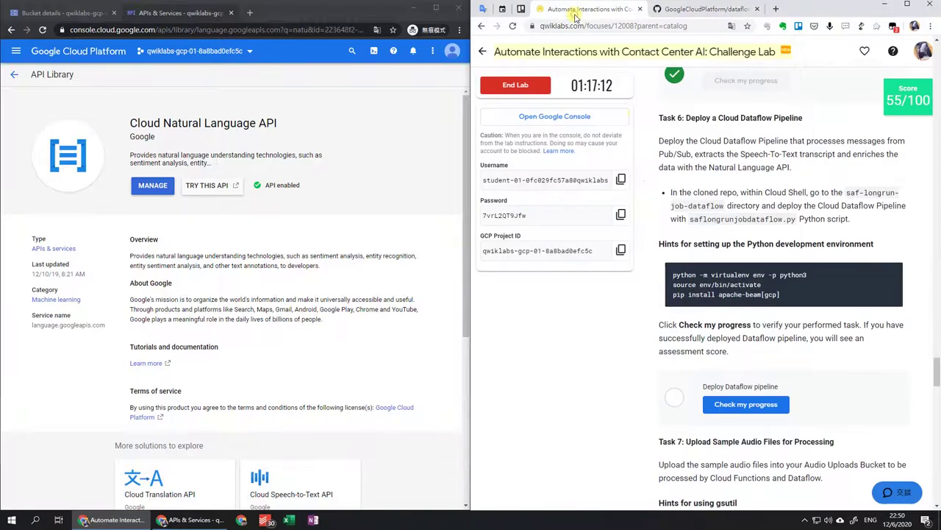
left_click(717, 13)
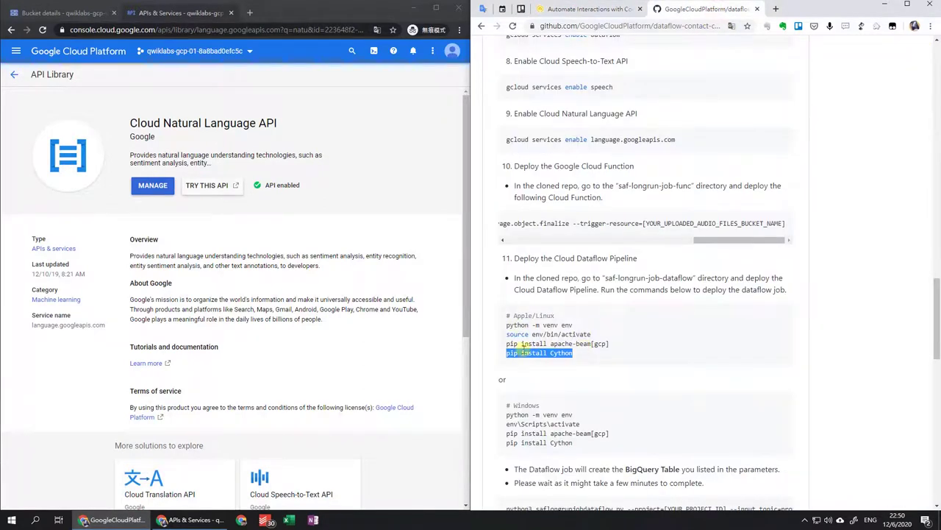
left_click(66, 13)
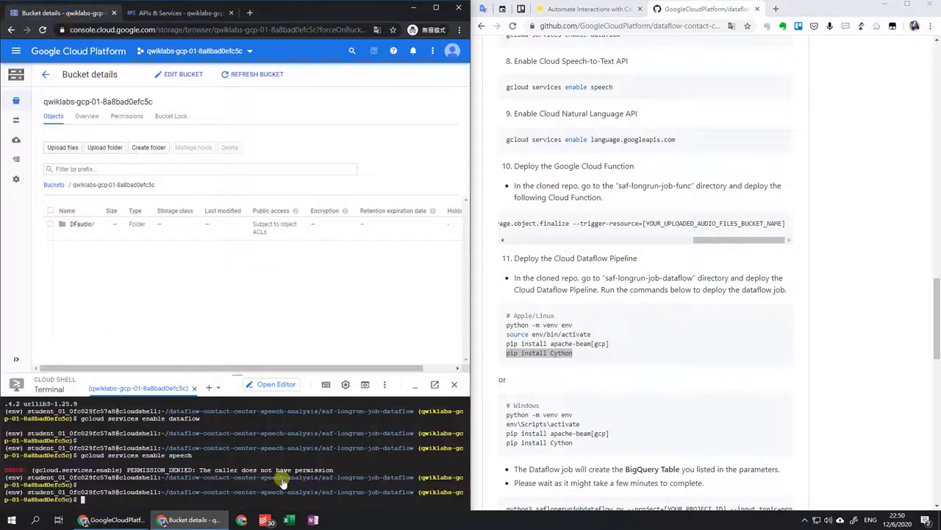
key("Up")
key("Return")
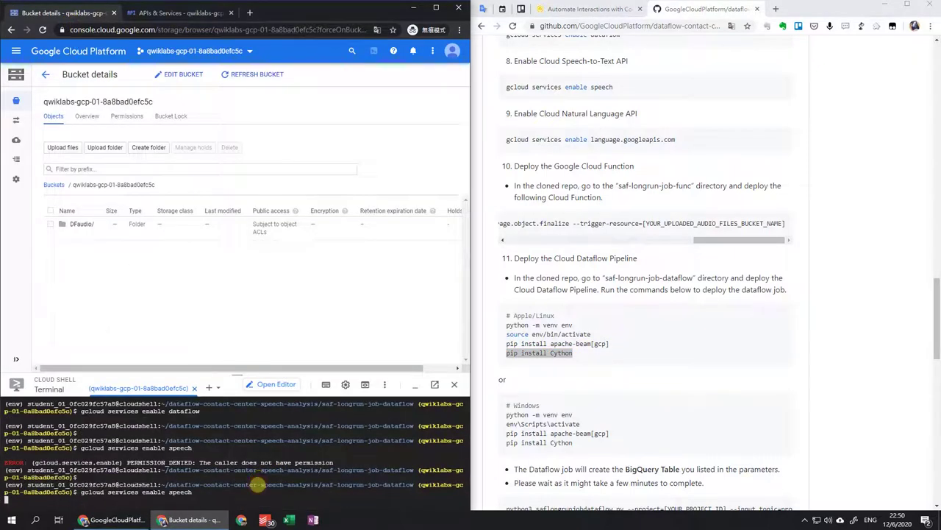
key("ctrl+c")
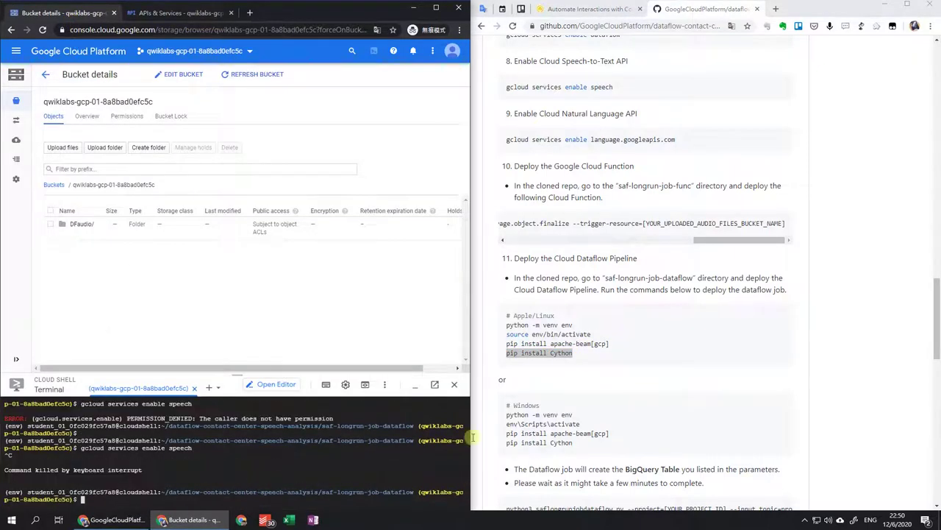
Step: Copy "pip install Cython" from the README's Apple/Linux commands and run it in Cloud Shell
double_click(535, 352)
triple_click(536, 352)
key("ctrl+c")
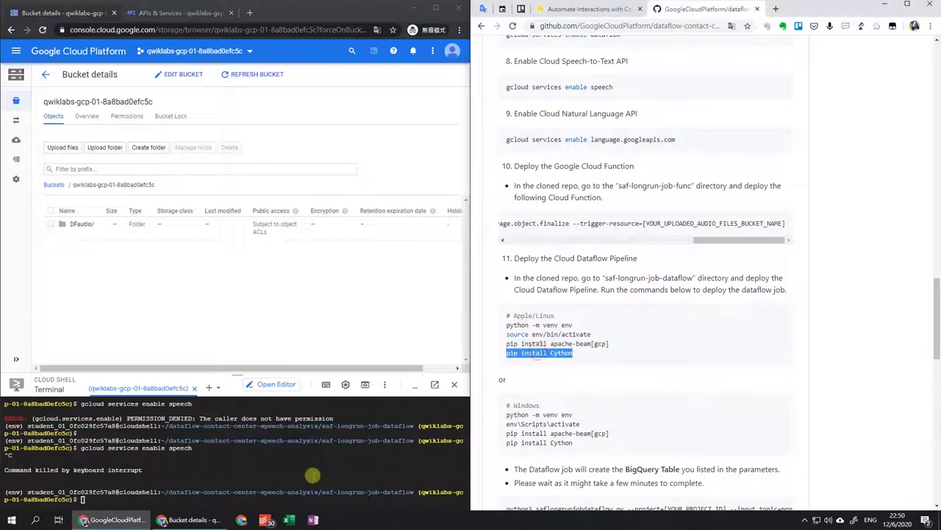
left_click(313, 475)
key("ctrl+v")
key("Return")
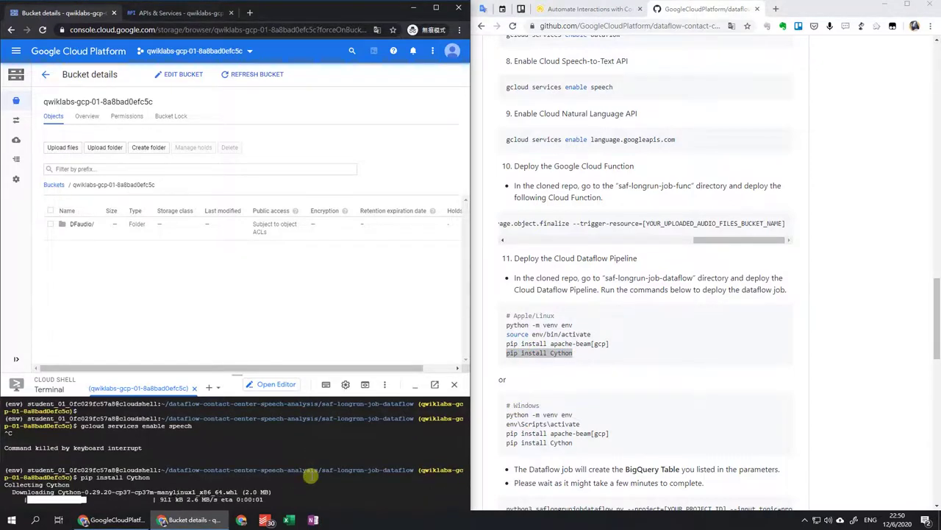
Step: Export PROJECT_ID in Cloud Shell with the GCP Project ID copied from the lab page
scroll(647, 360, "down", 3)
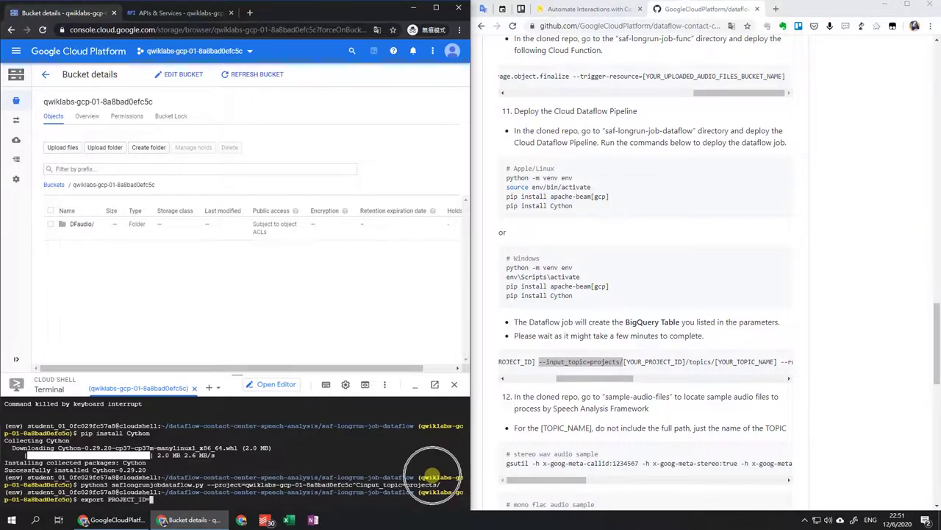
left_click(613, 11)
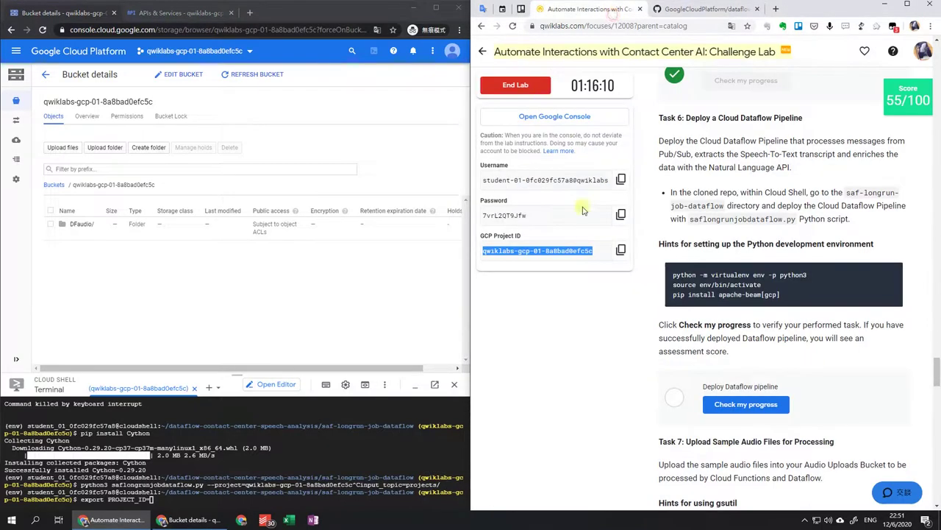
left_click(621, 250)
left_click(320, 494)
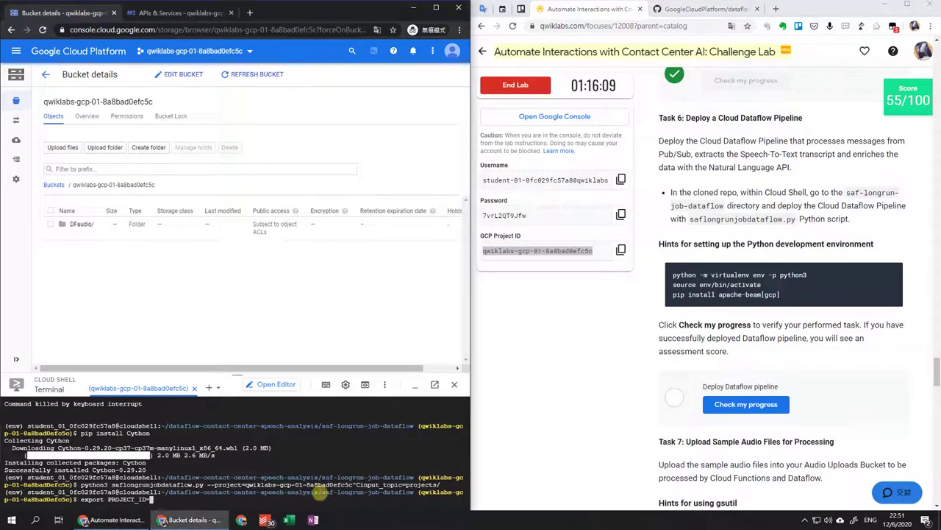
key("ctrl+v")
key("Return")
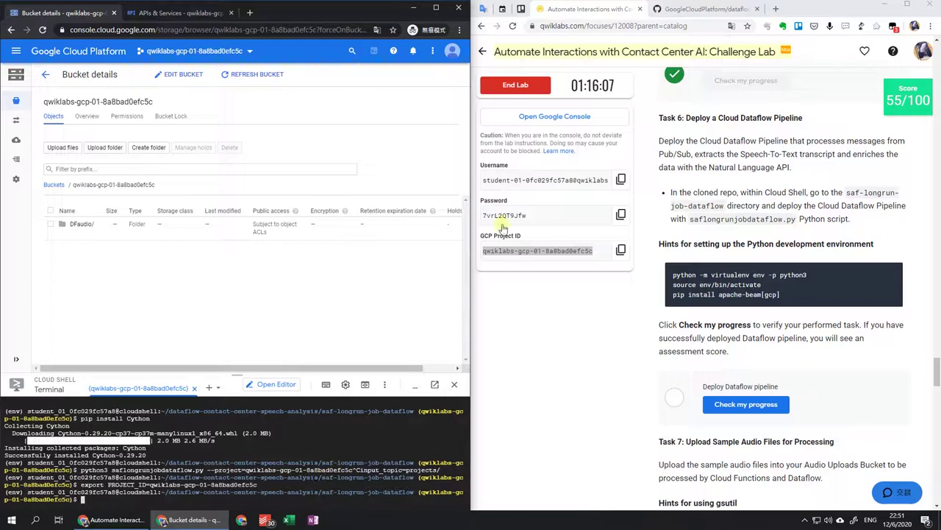
Step: Copy the README's full "python3 saflongrunjobdataflow.py" command into Cloud Shell and interrupt its run with the unfilled placeholders
left_click(716, 12)
triple_click(679, 361)
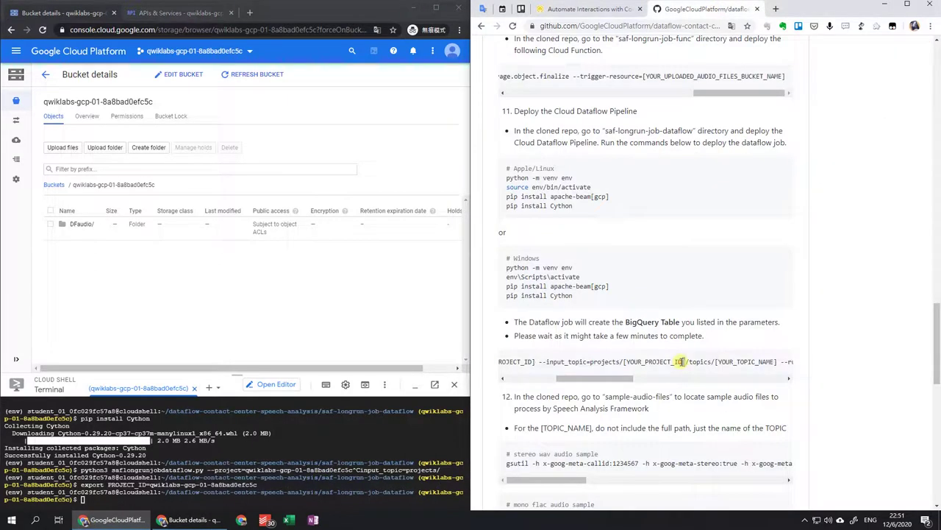
key("ctrl+c")
left_click(287, 479)
key("ctrl+v")
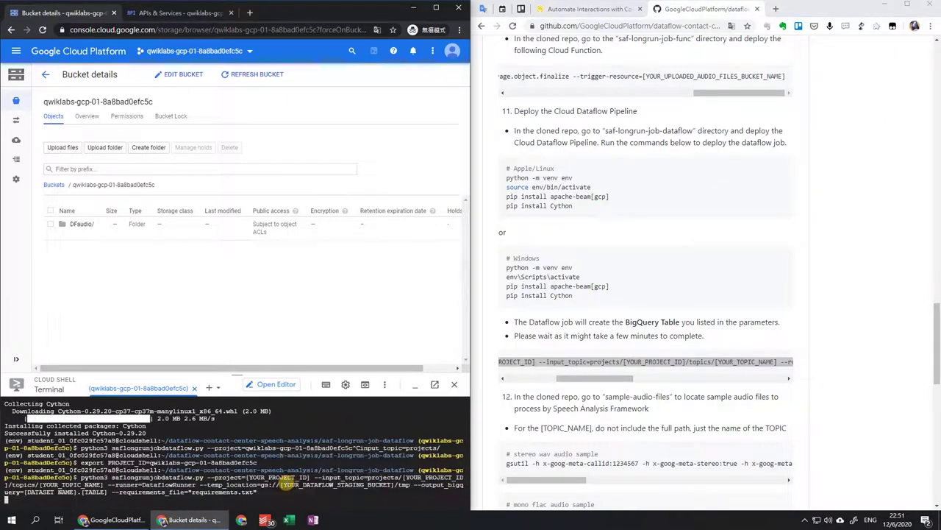
key("ctrl+c")
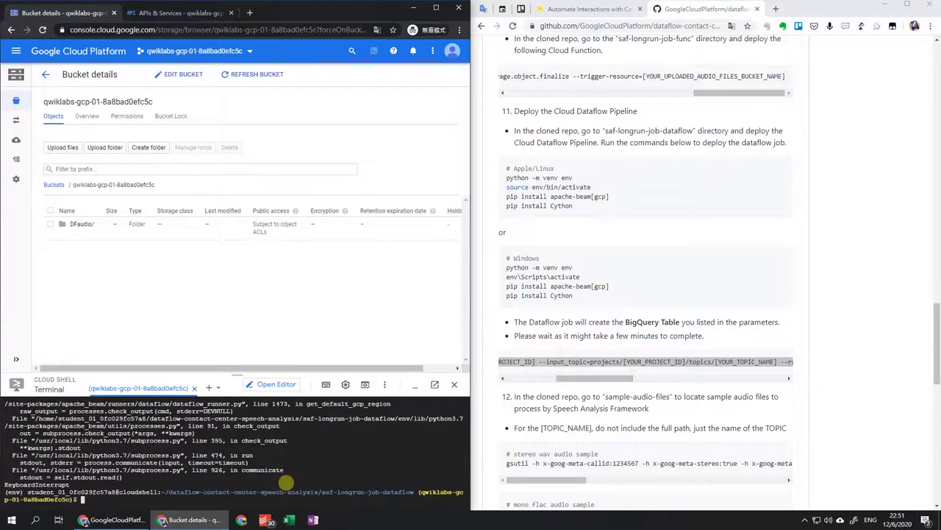
Step: Recall the saflongrunjobdataflow.py command and change its project placeholder to --project=$PROJECT_ID
key("Up")
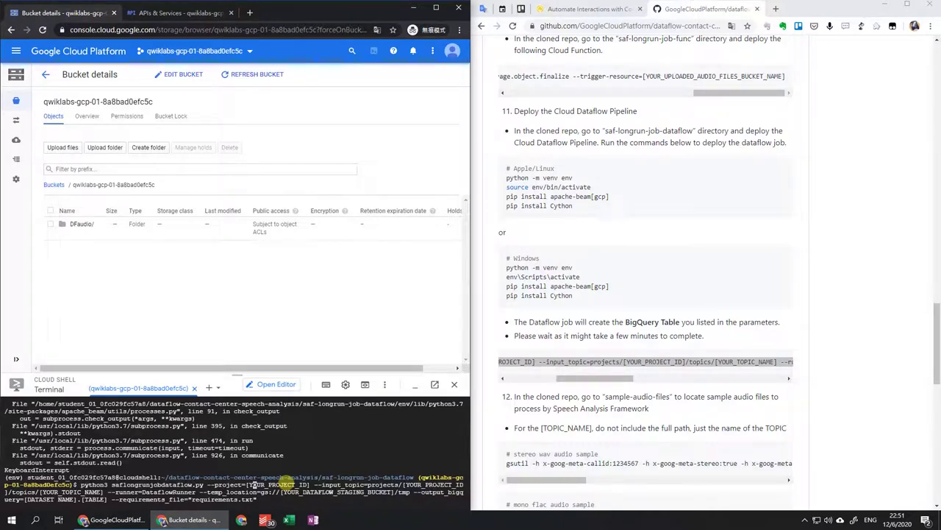
key("Delete")
key("Delete")
key("Delete")
key("Delete")
key("Delete")
key("Delete")
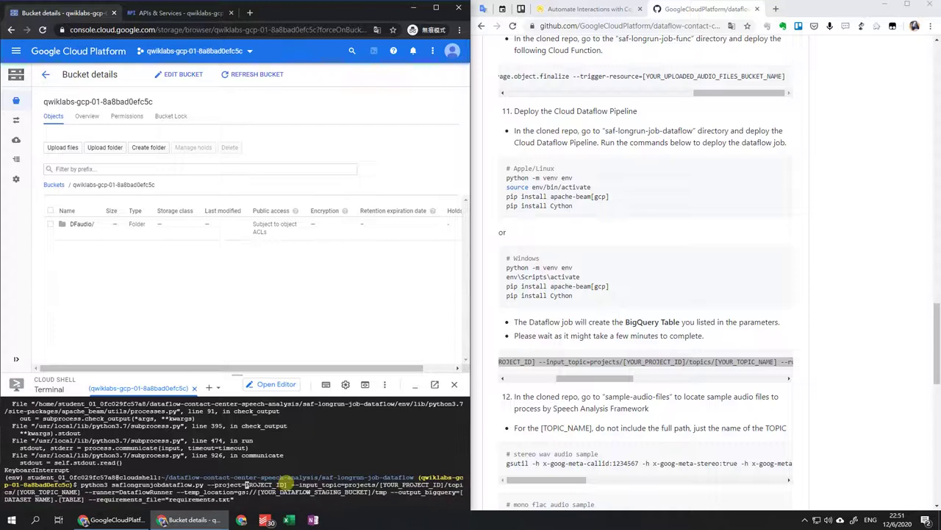
type("q")
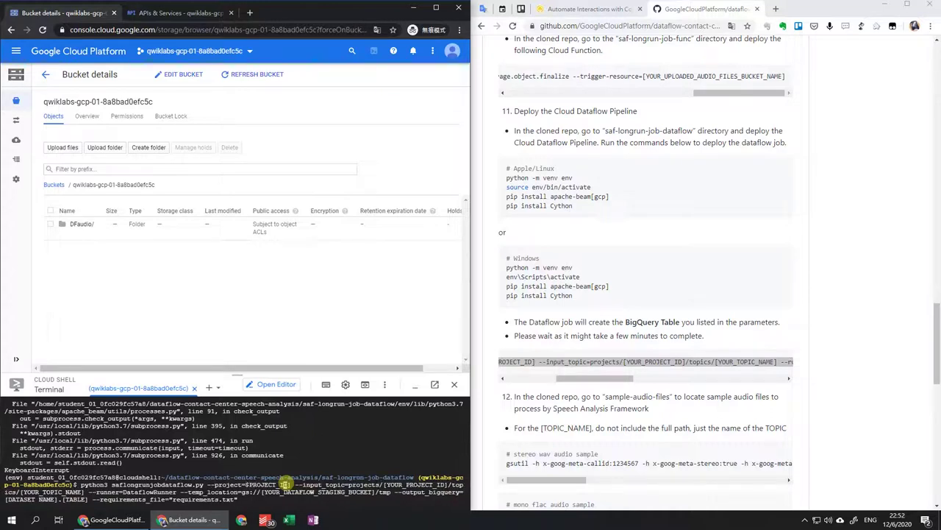
key("Delete")
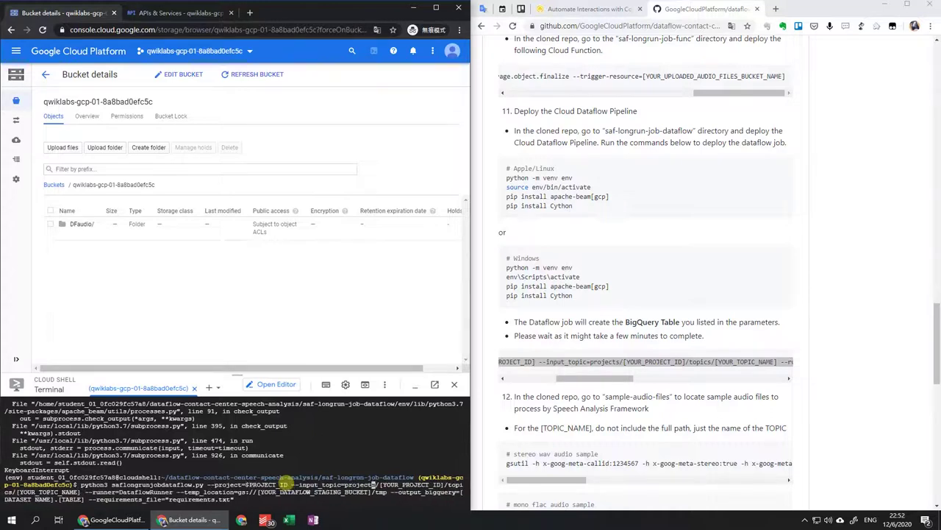
Step: Replace the project placeholder in the command's --input_topic path with $PROJECT_ID
key("Delete")
key("Delete")
key("Delete")
key("Delete")
key("Delete")
key("Delete")
type("$")
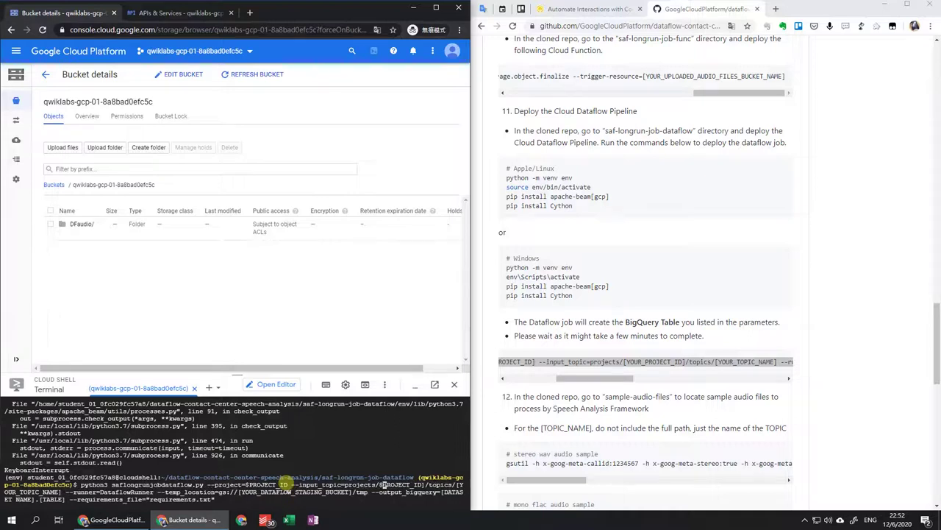
key("Delete")
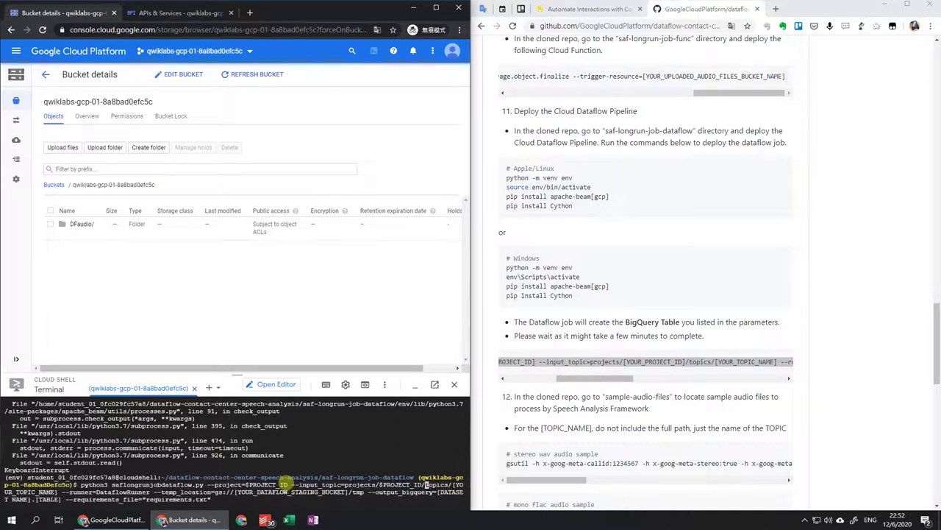
Step: Replace the [YOUR_TOPIC_NAME] placeholder in the command's --input_topic path with long-running
key("Delete")
key("Delete")
key("Delete")
key("Delete")
key("Delete")
key("Delete")
key("Delete")
key("Delete")
key("Delete")
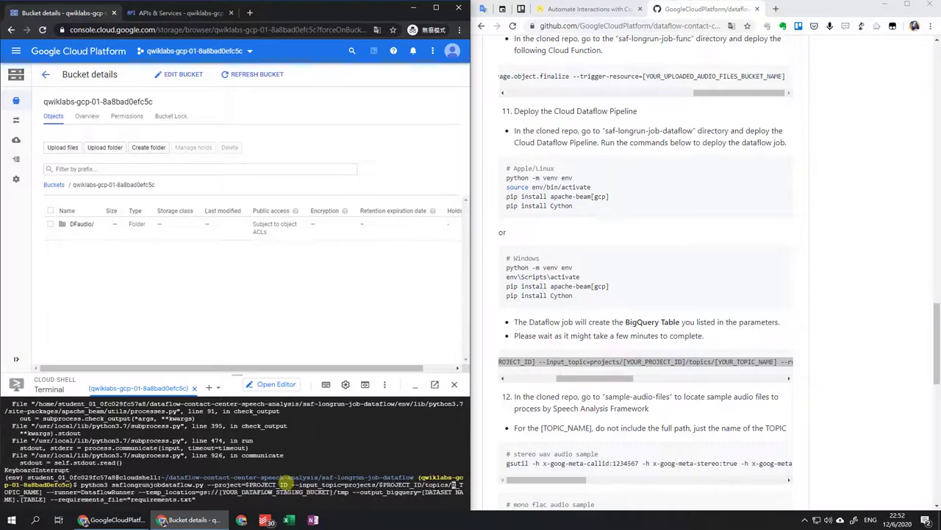
key("Delete")
key("Delete")
key("Delete")
key("Delete")
key("Delete")
key("Delete")
key("Delete")
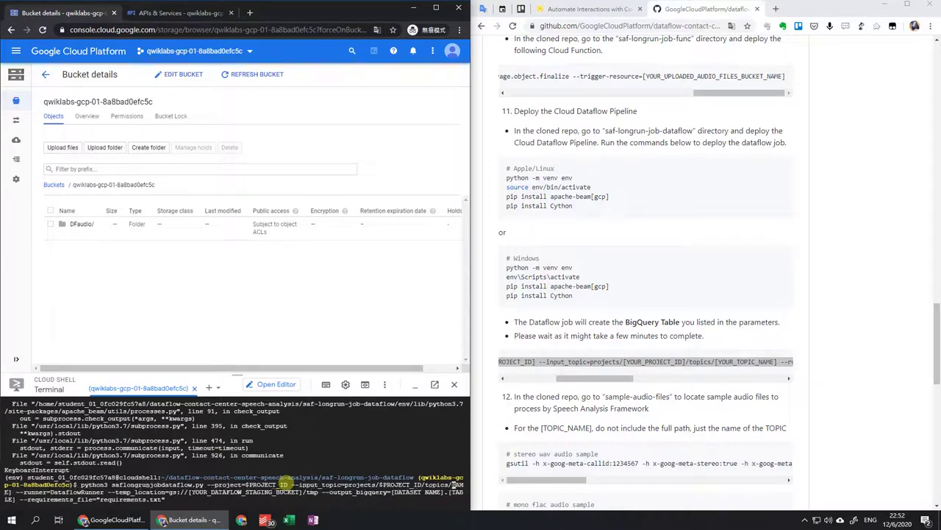
key("BackSpace")
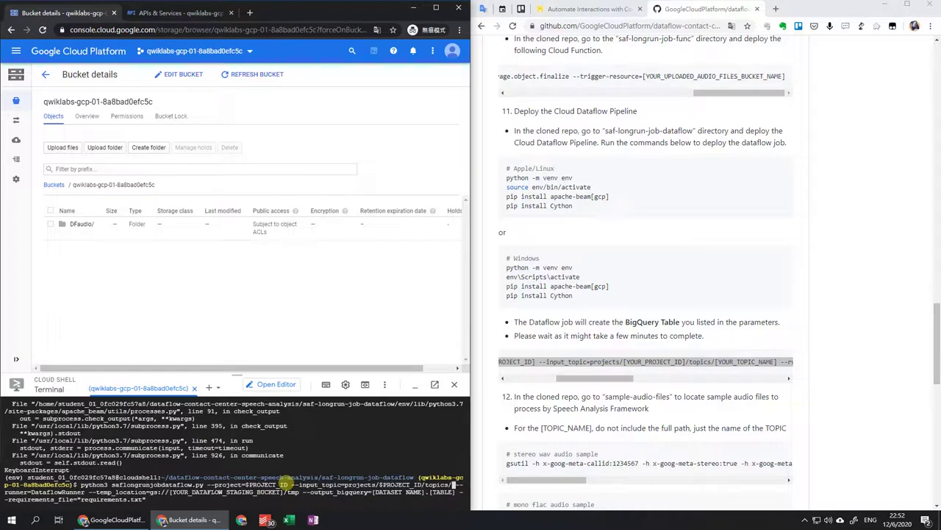
type("long-running")
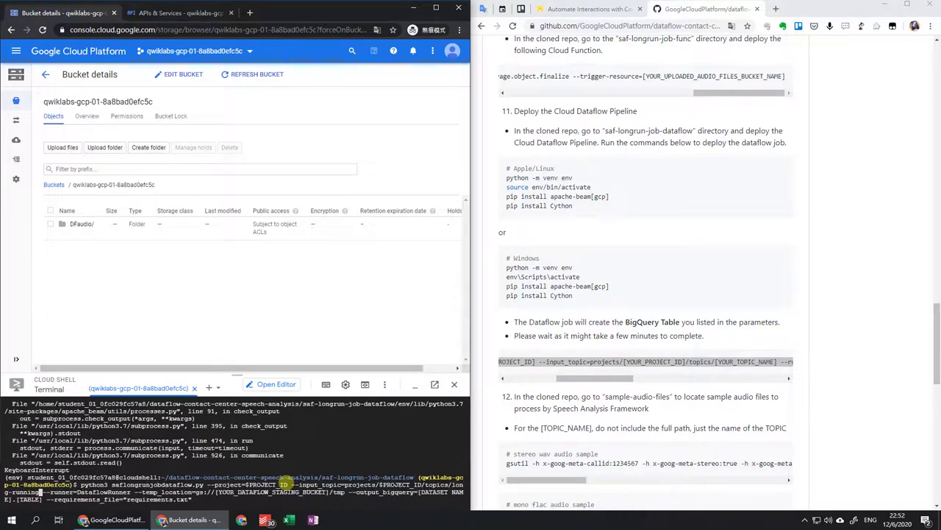
Step: Replace the staging bucket placeholder so the command's --temp_location reads gs://$PROJECT_ID/DAaudio/tmp
left_click(600, 10)
scroll(781, 228, "up", 3)
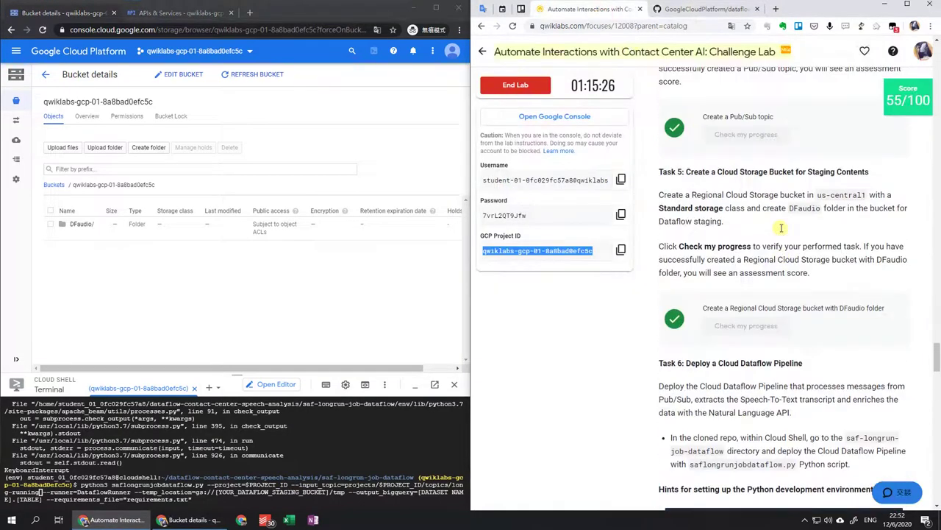
scroll(781, 228, "up", 3)
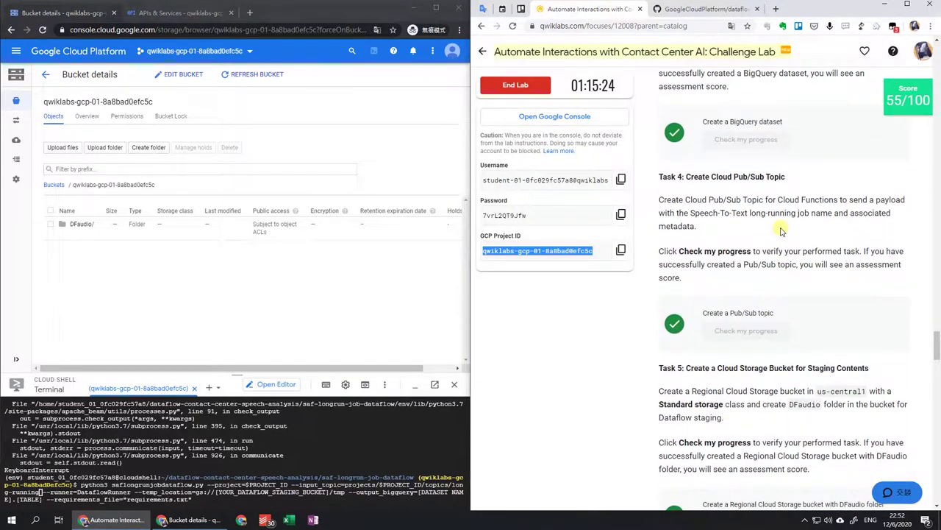
left_click(718, 14)
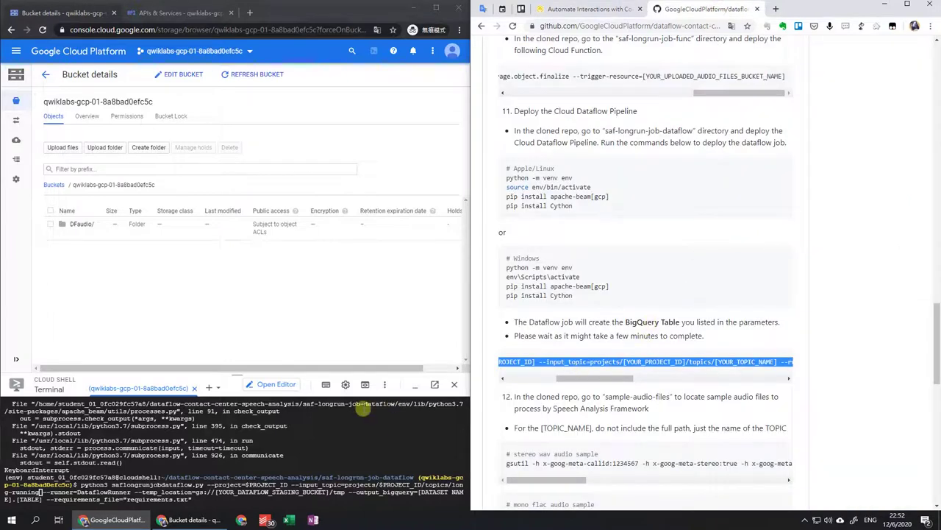
left_click(256, 468)
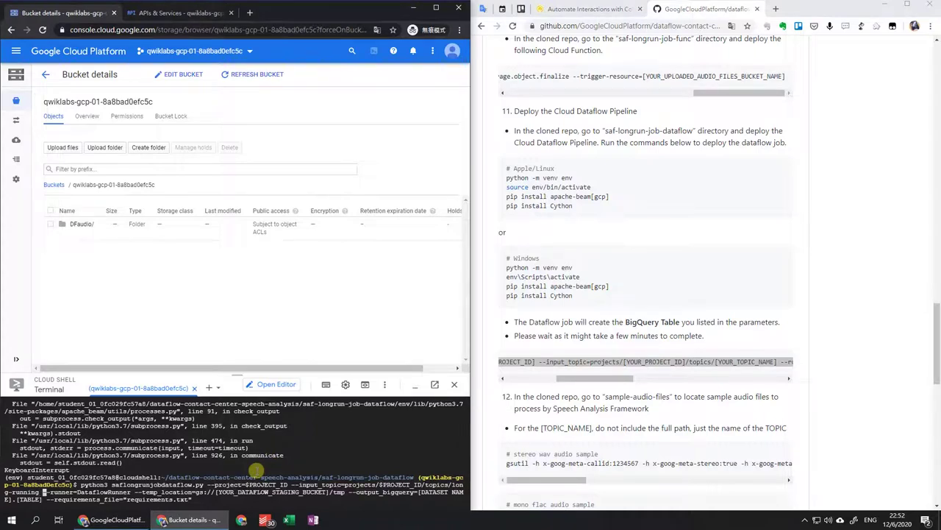
key("Right")
key("Right")
key("Right")
key("Right")
key("Right")
key("Right")
key("Right")
key("Right")
key("Right")
key("Right")
key("Right")
key("Delete")
key("Delete")
key("Delete")
key("Delete")
key("Delete")
key("Delete")
key("Delete")
key("Delete")
key("Delete")
key("Delete")
key("Delete")
key("Delete")
key("Delete")
key("Delete")
key("Delete")
key("Delete")
key("Delete")
key("Delete")
key("Delete")
key("Delete")
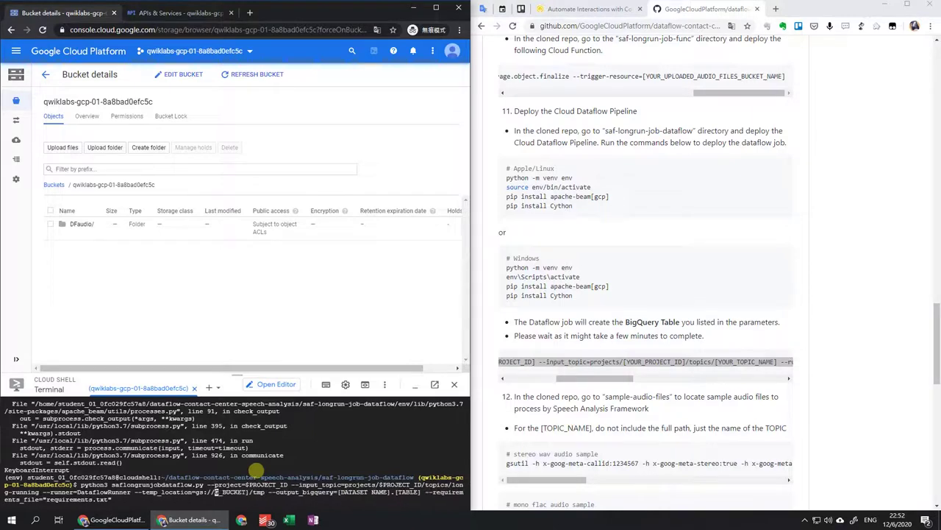
key("Delete")
key("Delete")
key("Delete")
key("Delete")
key("Delete")
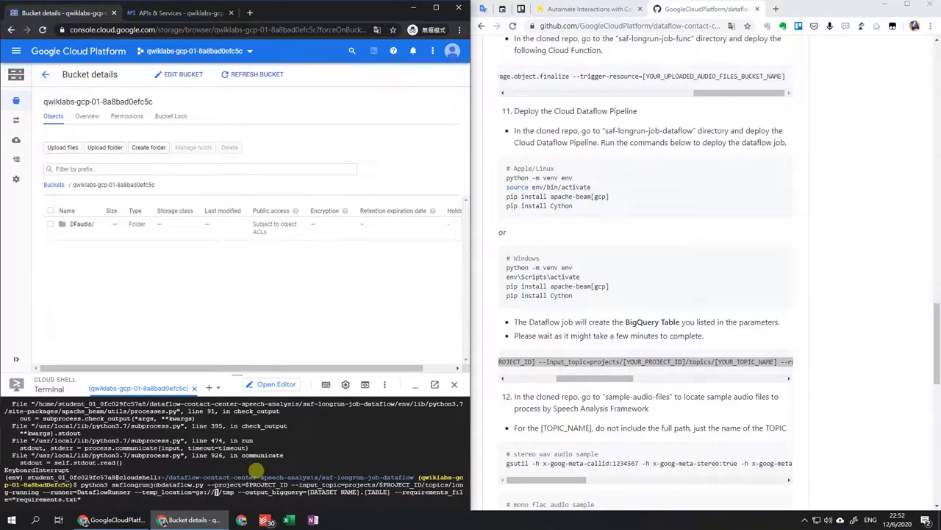
type("$PROJECT")
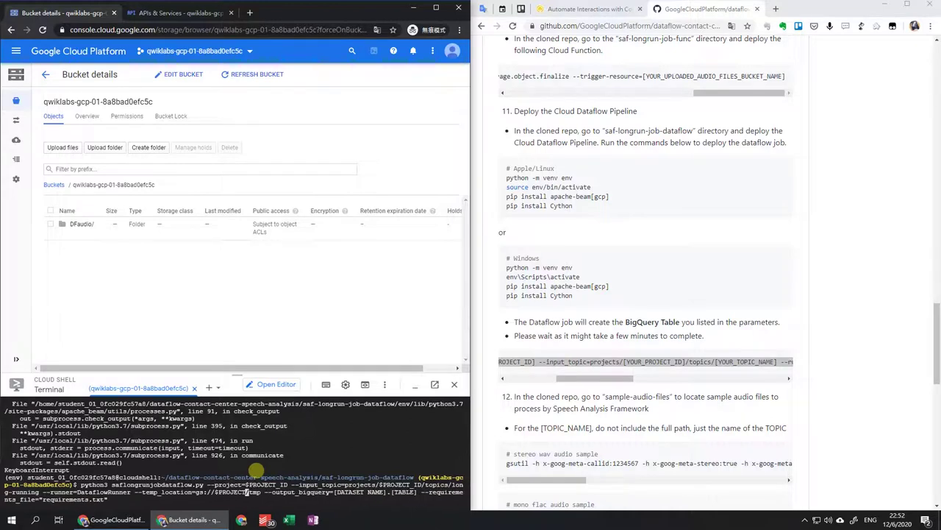
type("_ID")
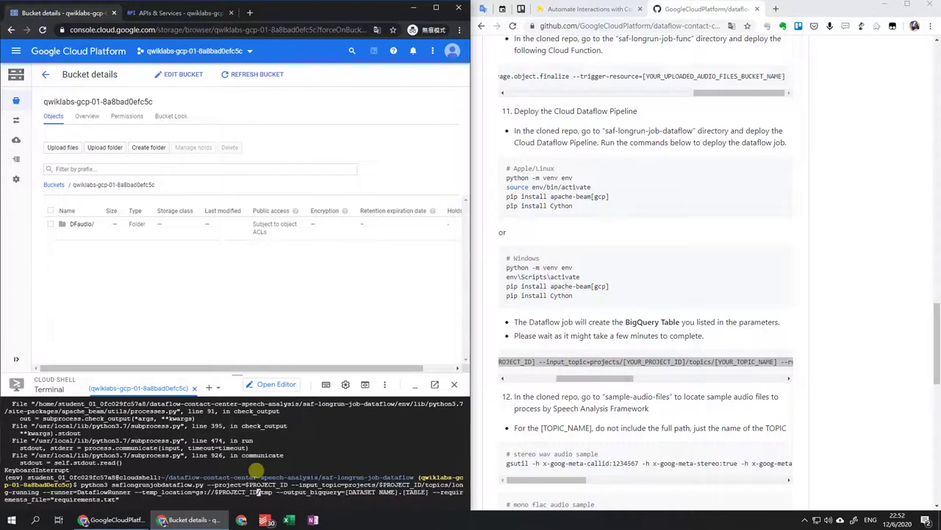
type("/DF")
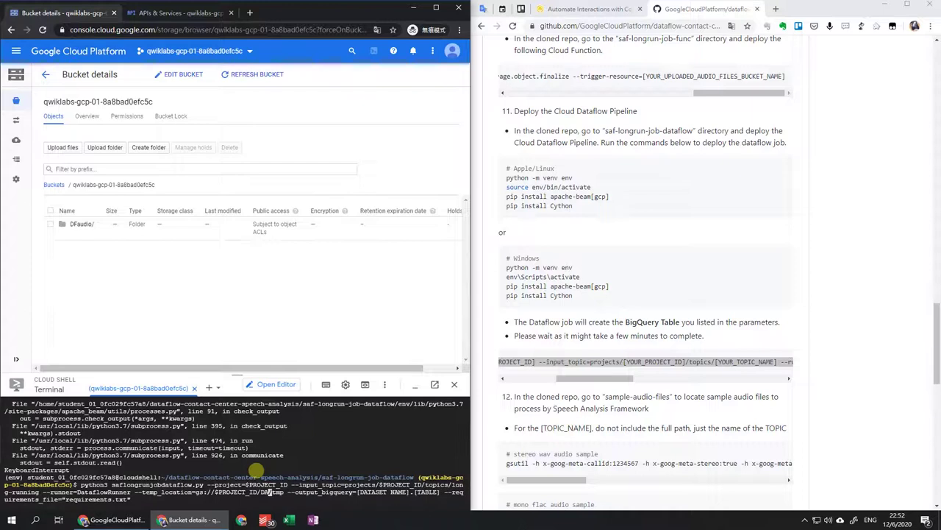
type("audio")
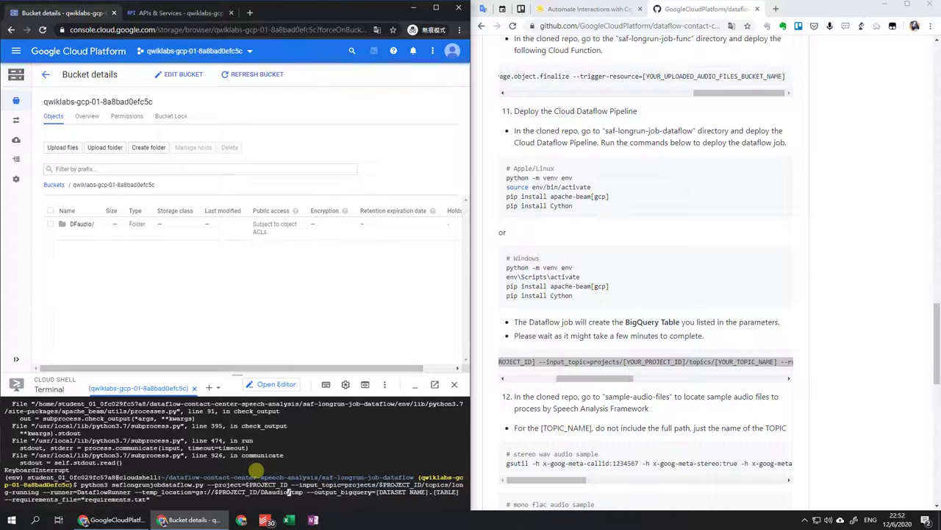
Step: Check the lab's BigQuery dataset task and replace the [DATASET NAME] placeholder in --output_bigquery with lab
left_click(577, 9)
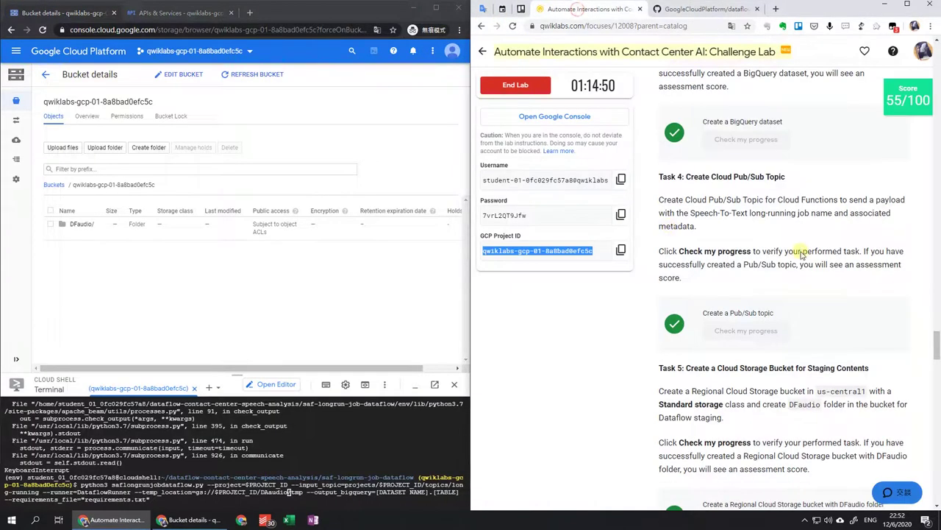
scroll(801, 254, "up", 1)
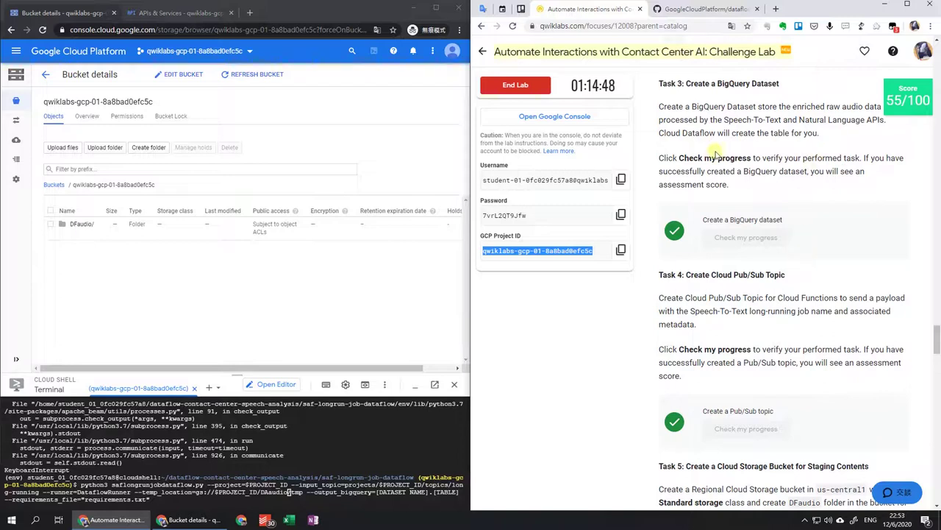
scroll(822, 185, "down", 3)
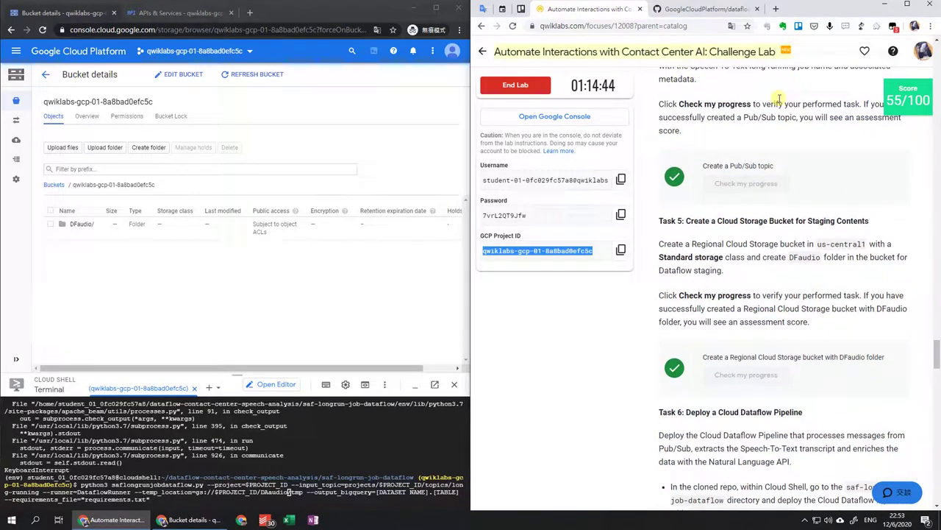
left_click(704, 9)
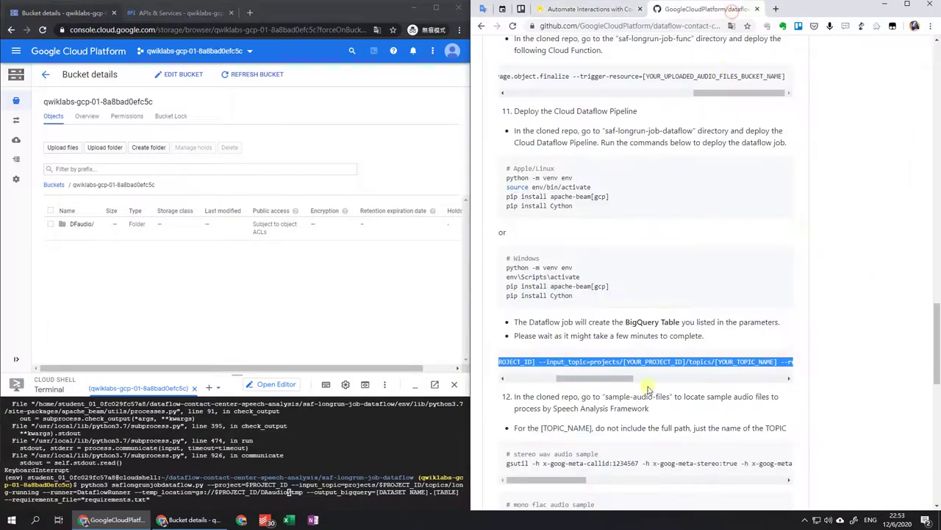
left_click(336, 490)
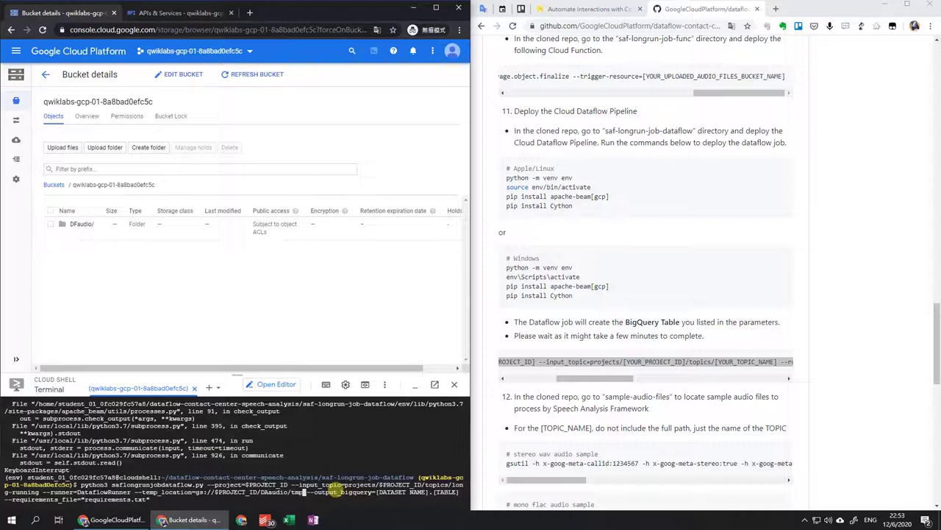
key("Delete")
key("Delete")
key("Delete")
key("Delete")
key("Delete")
key("Delete")
key("Delete")
key("Delete")
key("Delete")
key("Delete")
key("Delete")
key("Delete")
key("Delete")
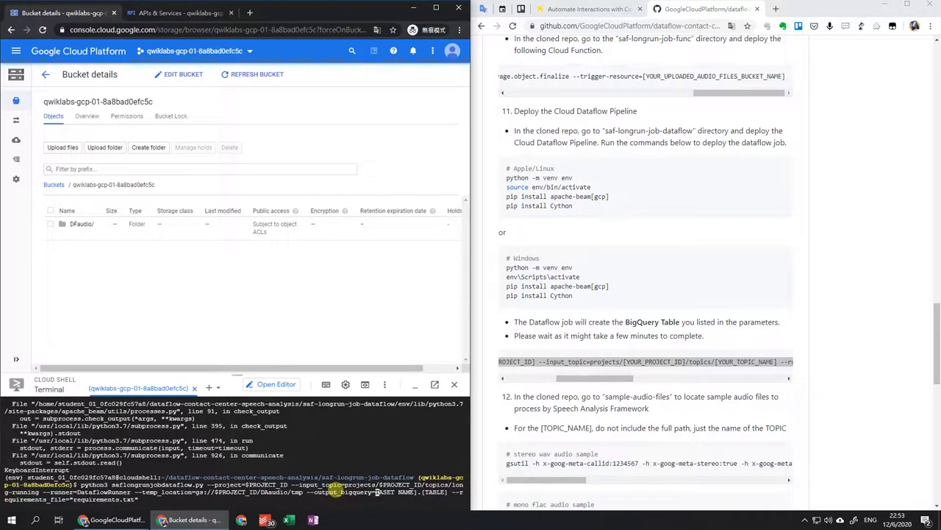
type("lab")
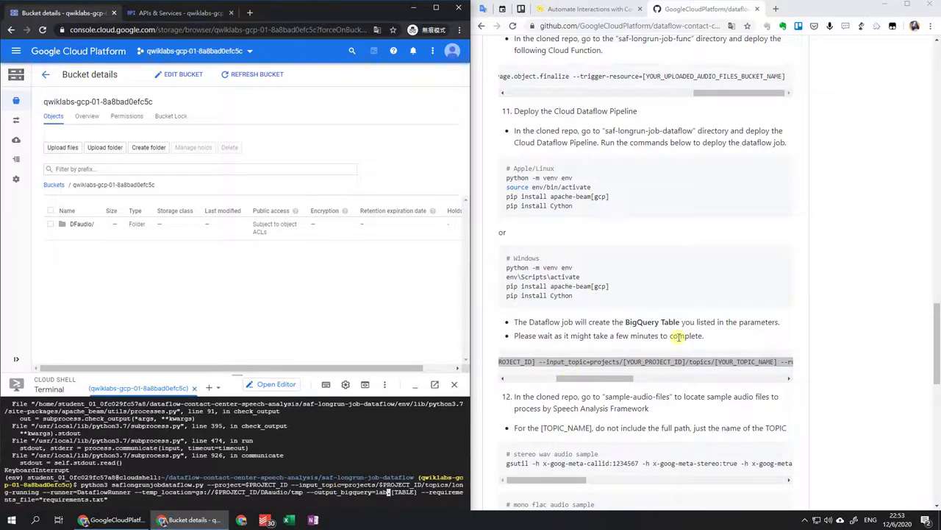
Step: Open BigQuery in the second console tab and examine the project's lab dataset
left_click(190, 13)
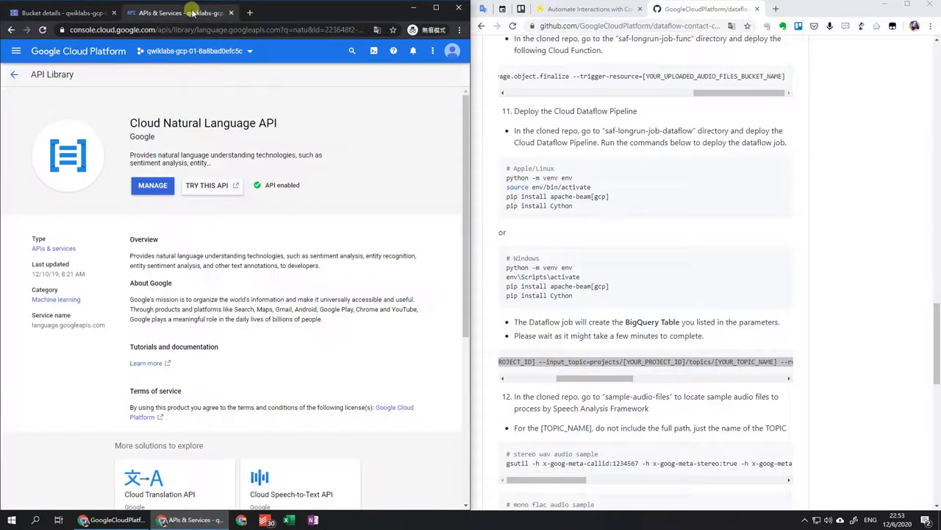
left_click(12, 63)
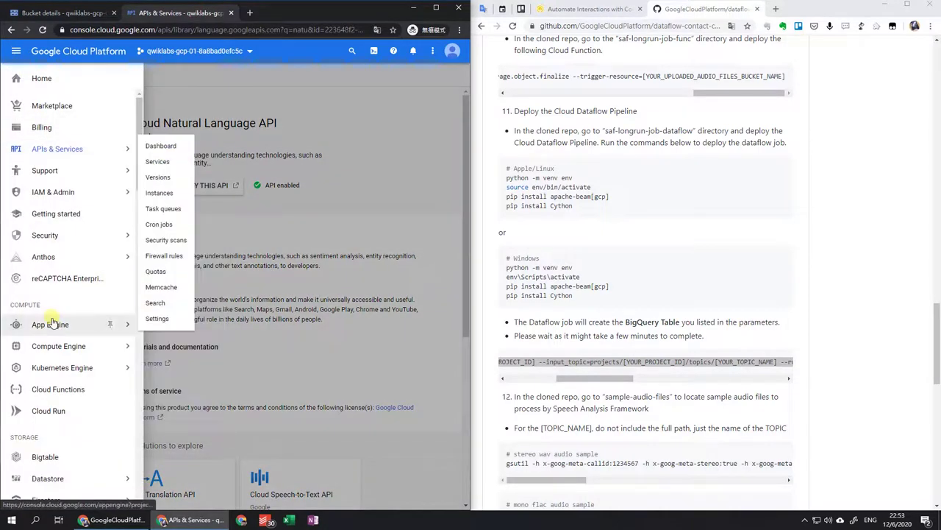
scroll(51, 319, "down", 3)
mouse_move(59, 304)
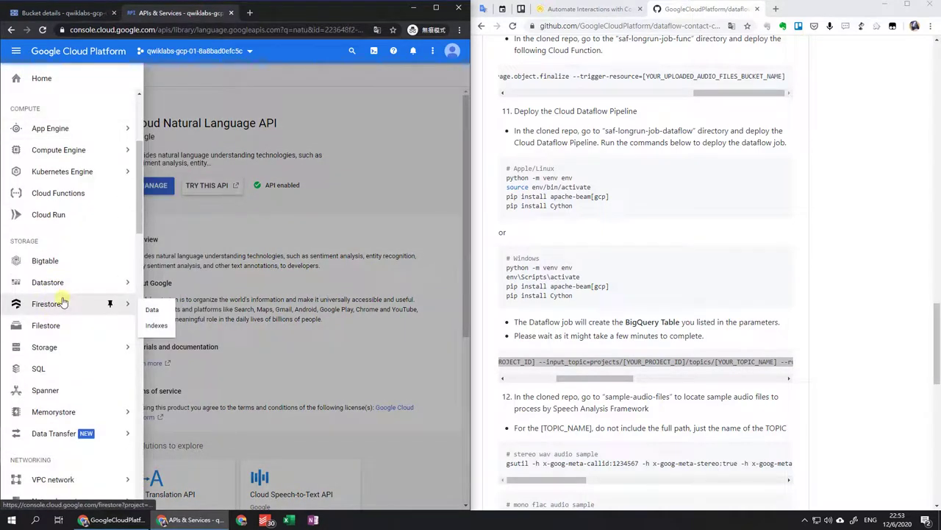
scroll(74, 409, "down", 4)
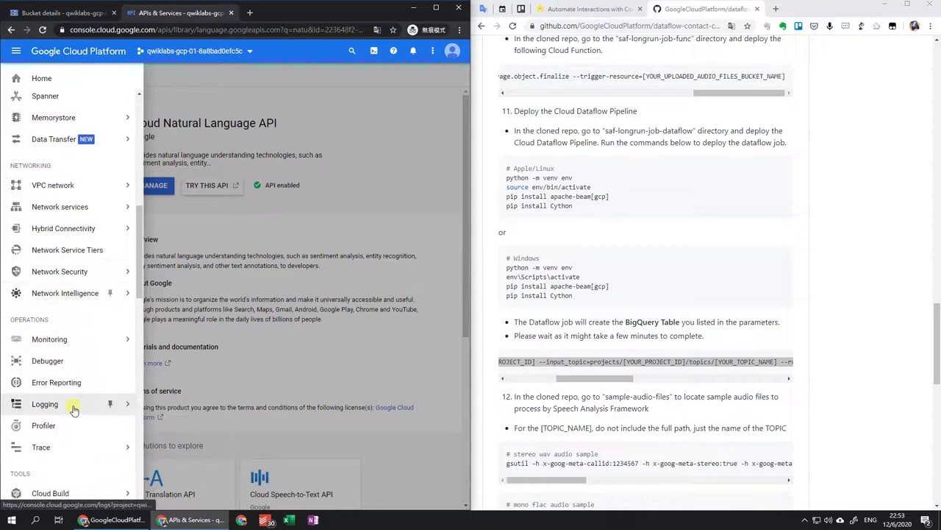
scroll(73, 409, "down", 3)
scroll(74, 405, "down", 4)
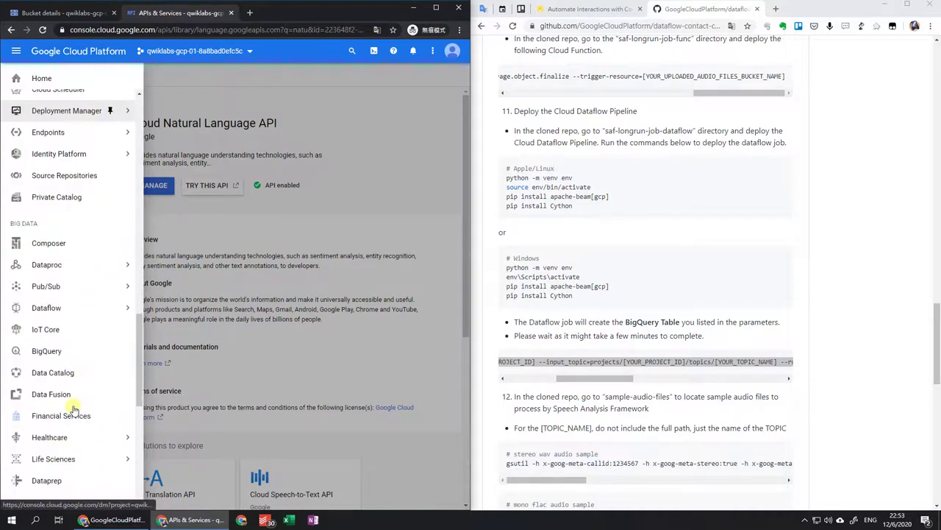
left_click(47, 351)
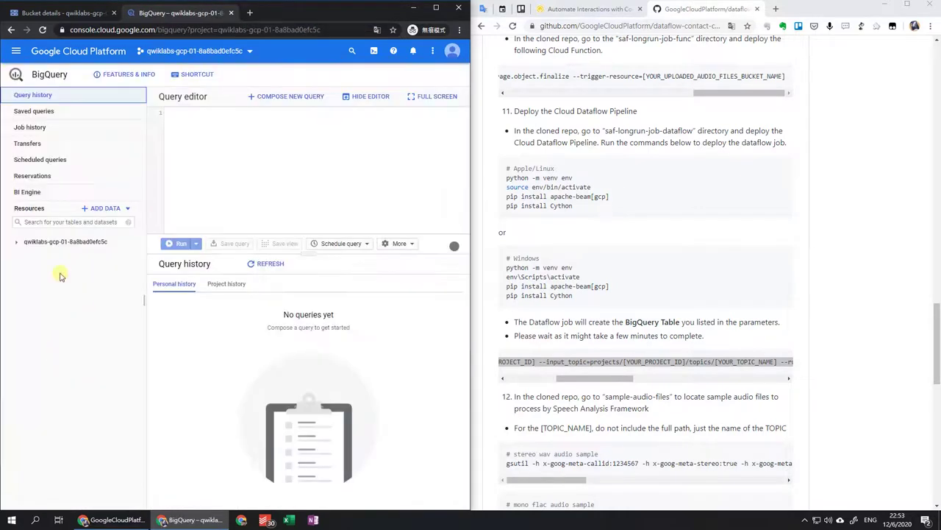
left_click(59, 241)
left_click(74, 259)
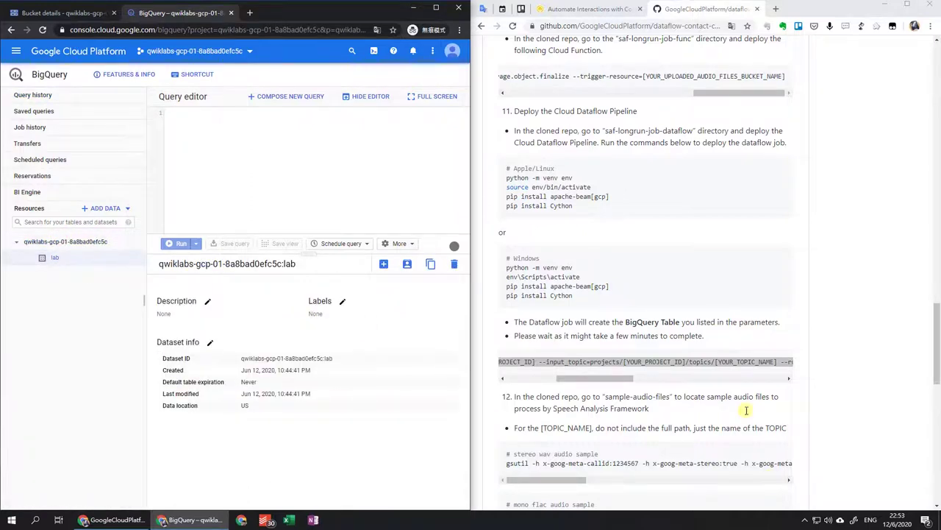
Step: Review the lab page's Task 6 instructions and score breakdown for the Dataflow pipeline requirements
left_click(588, 8)
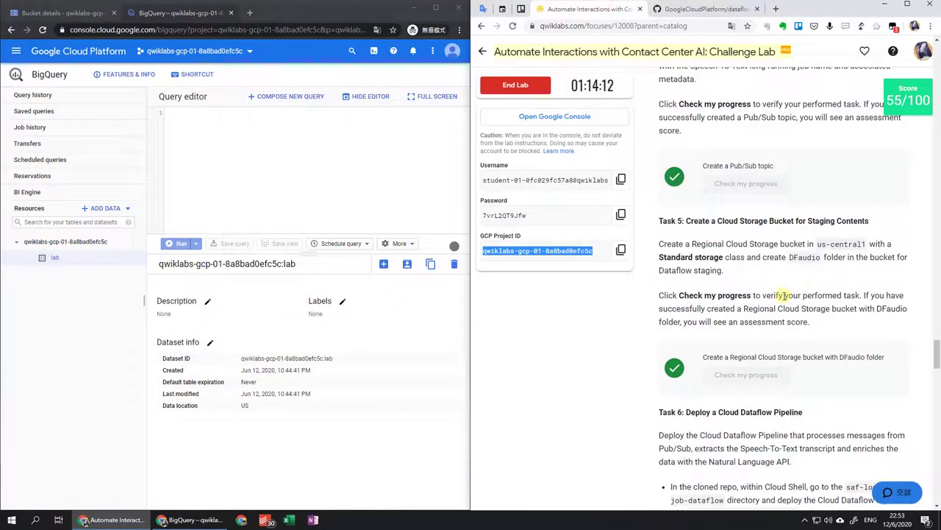
scroll(785, 295, "down", 5)
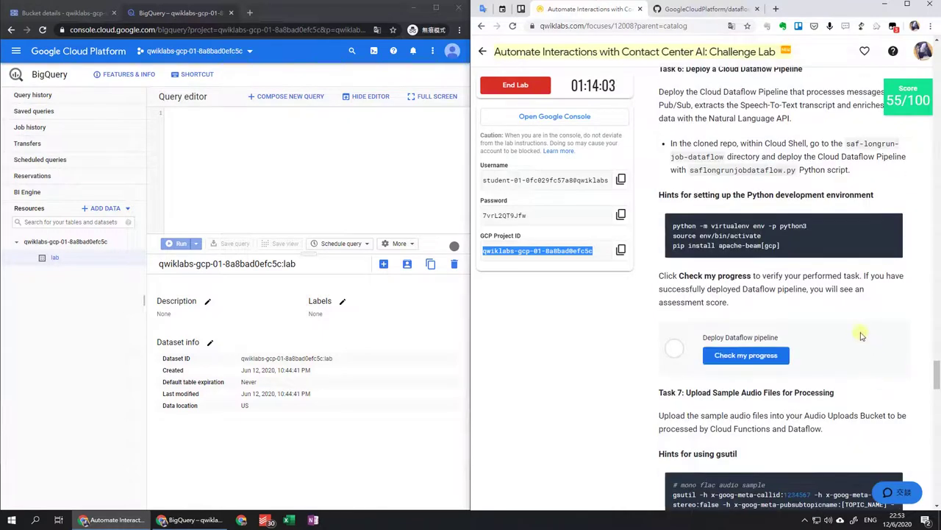
left_click(909, 101)
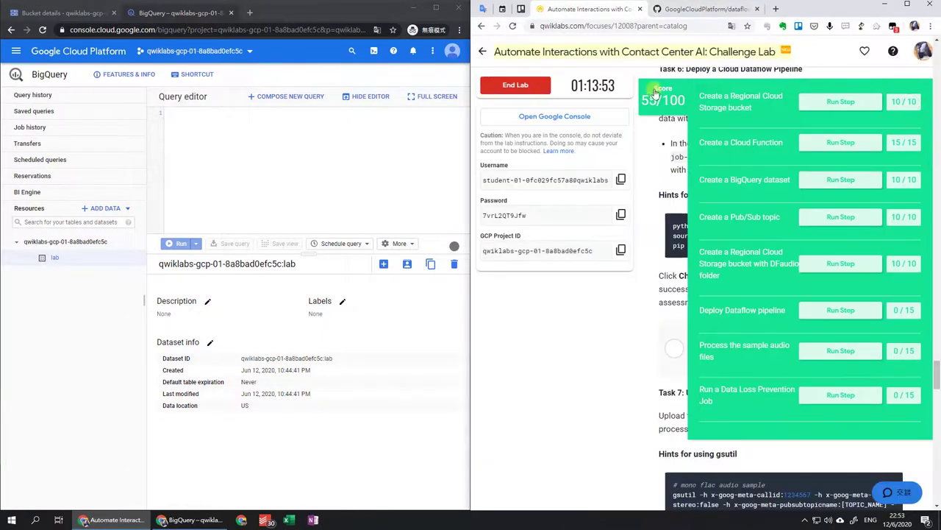
left_click(699, 9)
left_click(84, 14)
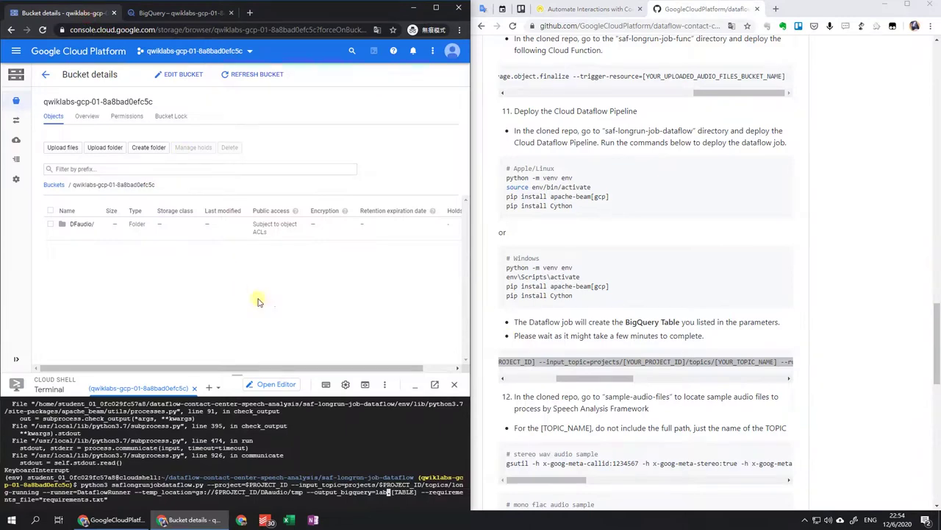
left_click(597, 12)
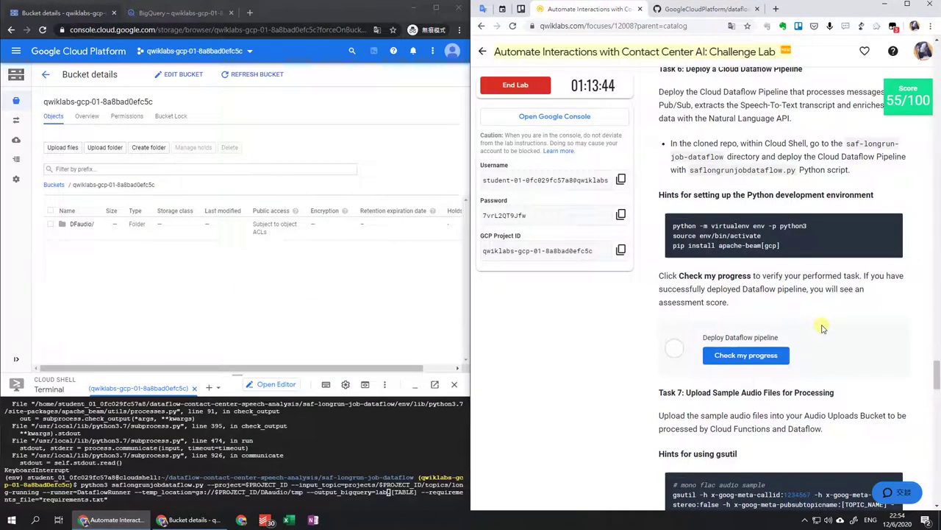
Step: Replace the [TABLE] placeholder in the pipeline command so --output_bigquery reads lab.transcript
left_click(348, 459)
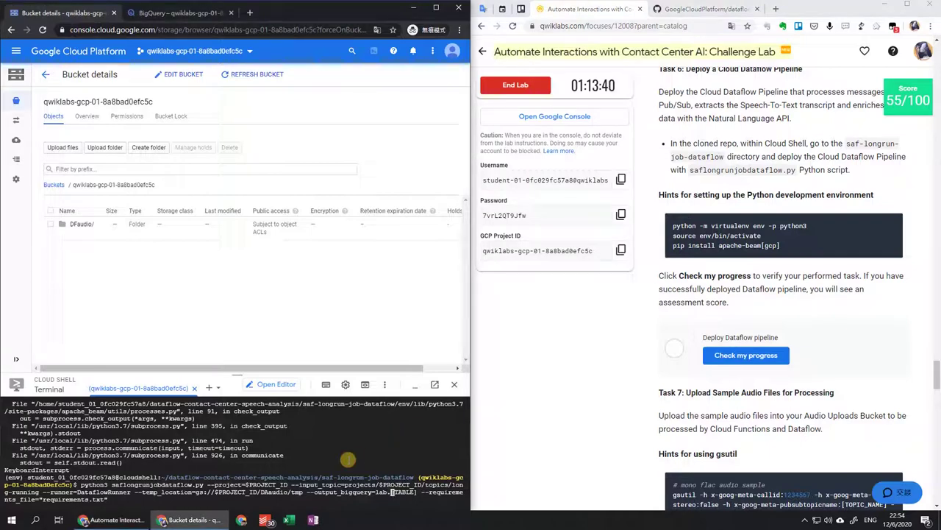
key("Delete")
key("Delete")
key("Delete")
key("Delete")
key("Delete")
key("Delete")
key("Delete")
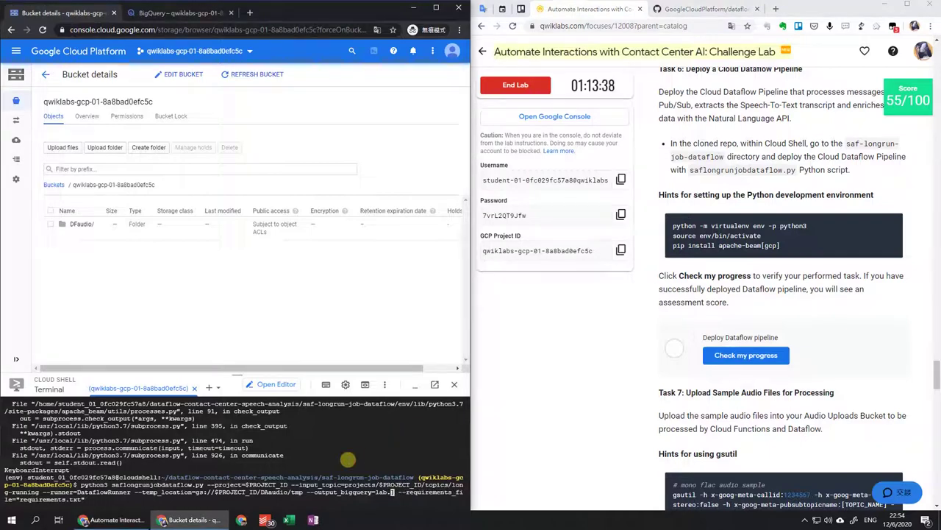
type("trans")
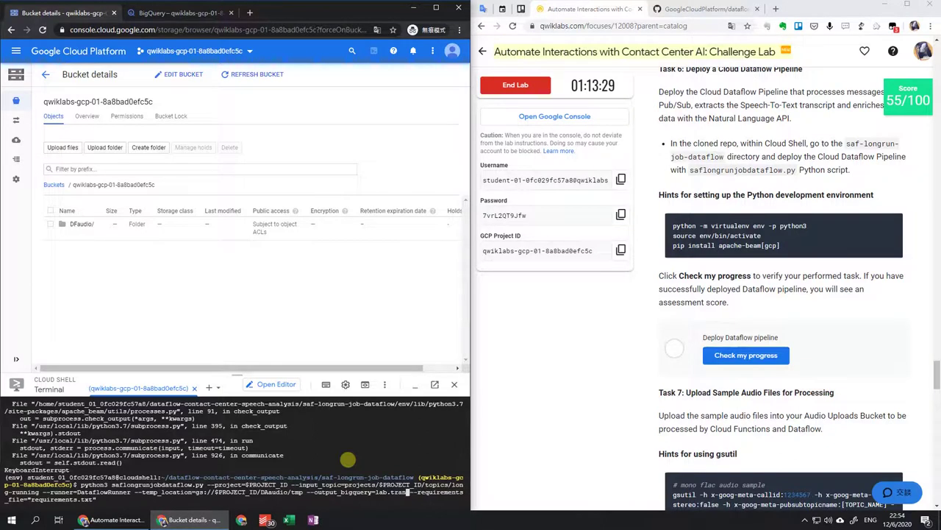
type("cript")
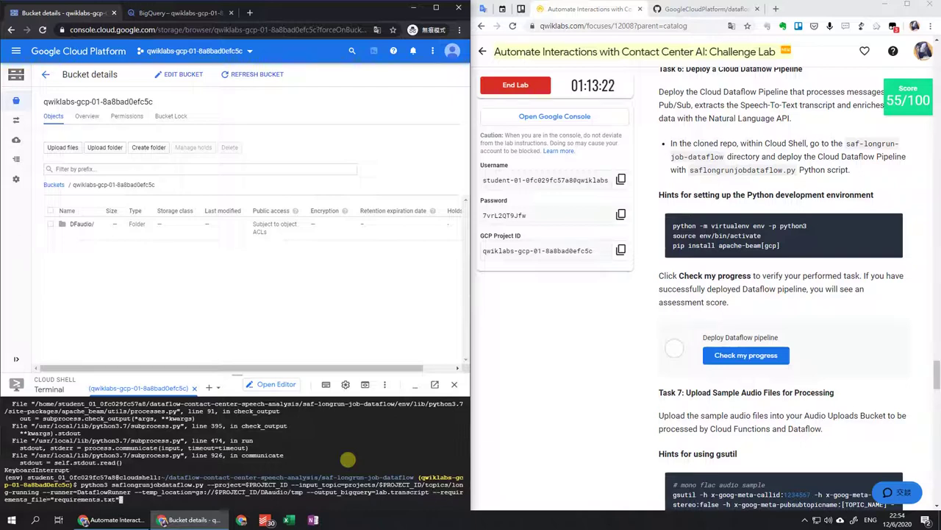
Step: Check the GitHub README's Dataflow deployment section and try to run the saflongrunjobdataflow.py command in Cloud Shell
left_click(667, 15)
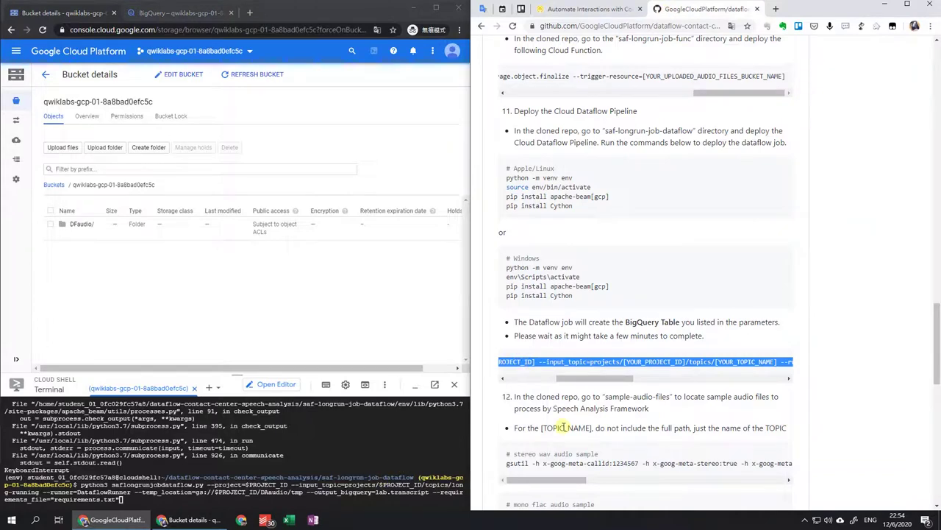
scroll(564, 425, "down", 2)
left_click(358, 457)
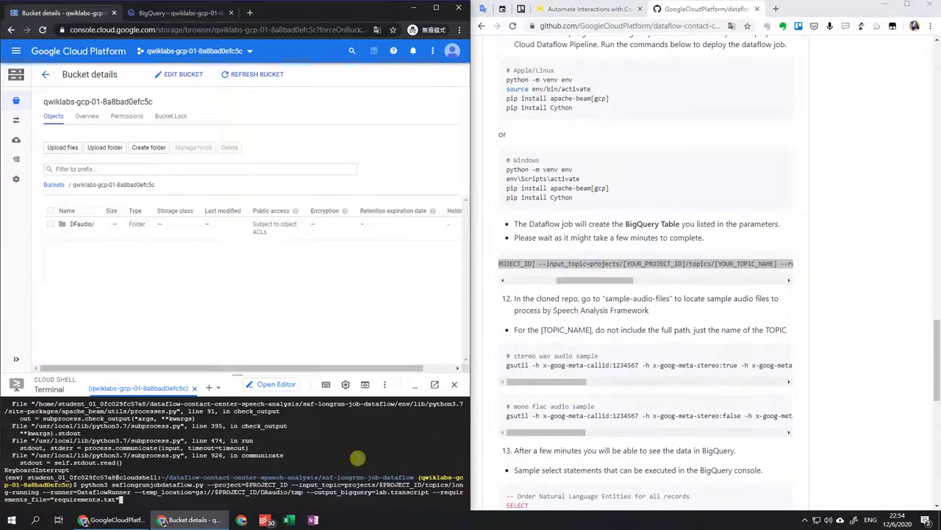
key("Return")
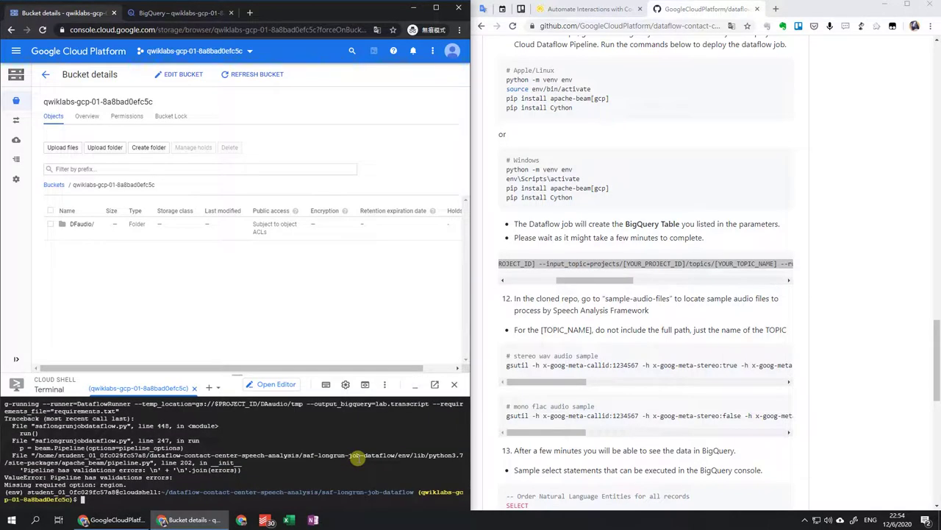
Step: Recall the deployment command, add --region=us-central1 before --runner, compare it with the lab instructions, and run it
key("Up")
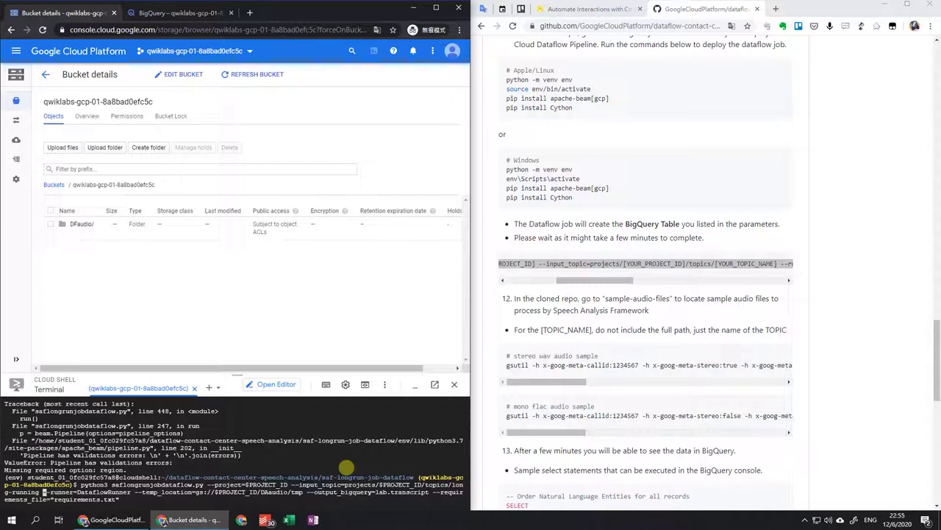
type("--reregion")
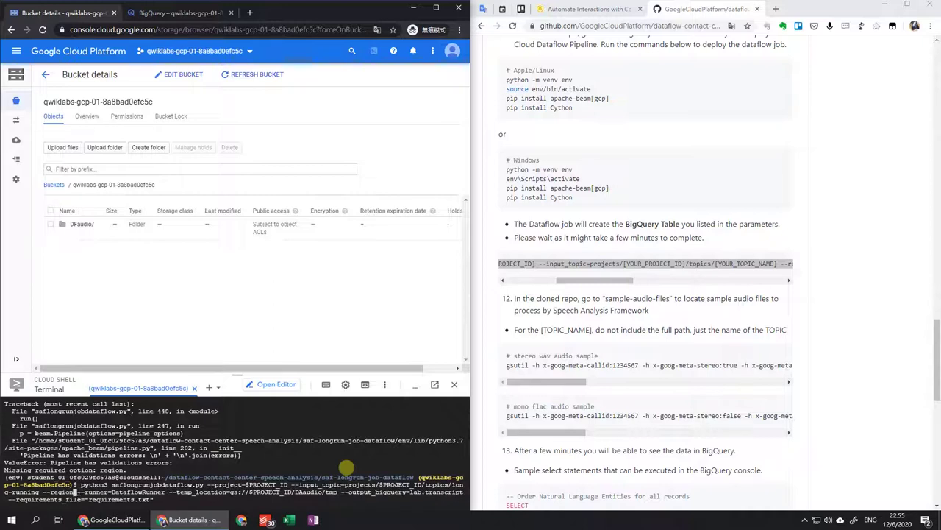
left_click(592, 10)
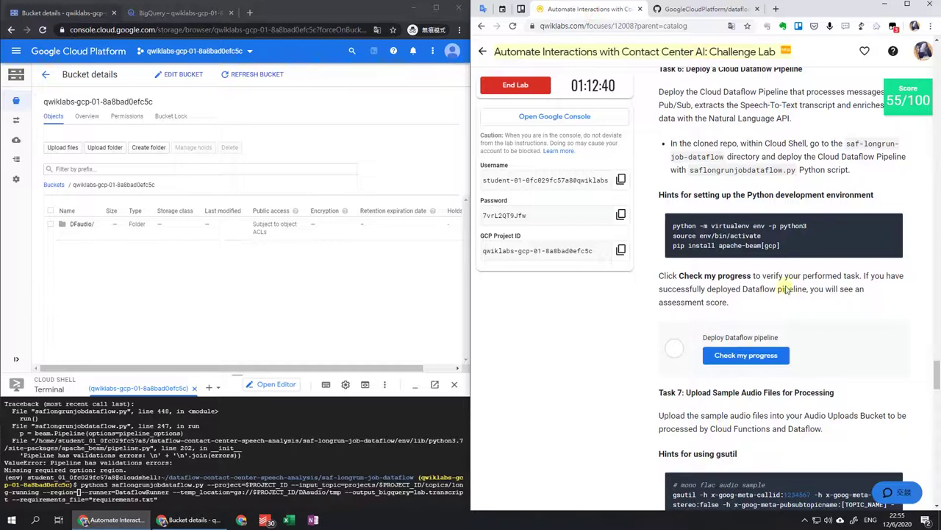
scroll(794, 243, "down", 3)
scroll(796, 247, "up", 3)
scroll(834, 196, "up", 1)
left_click(248, 486)
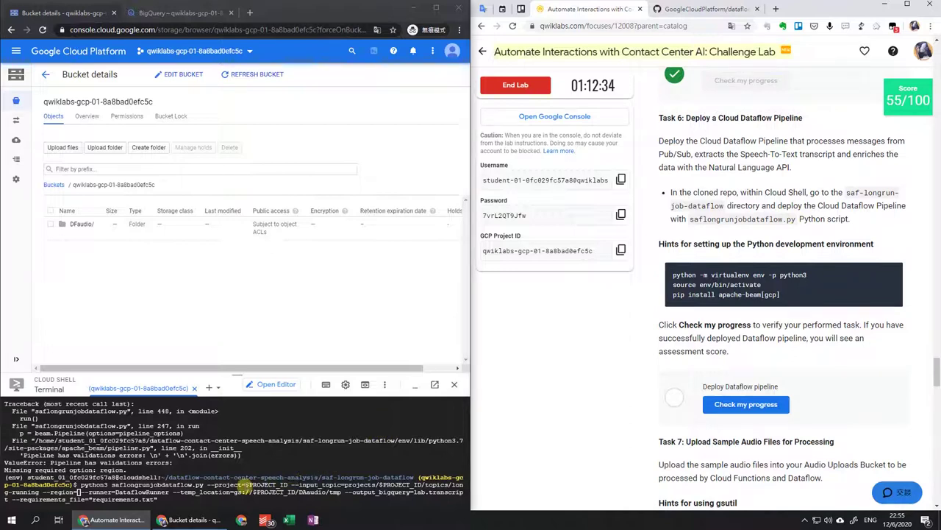
type("us-")
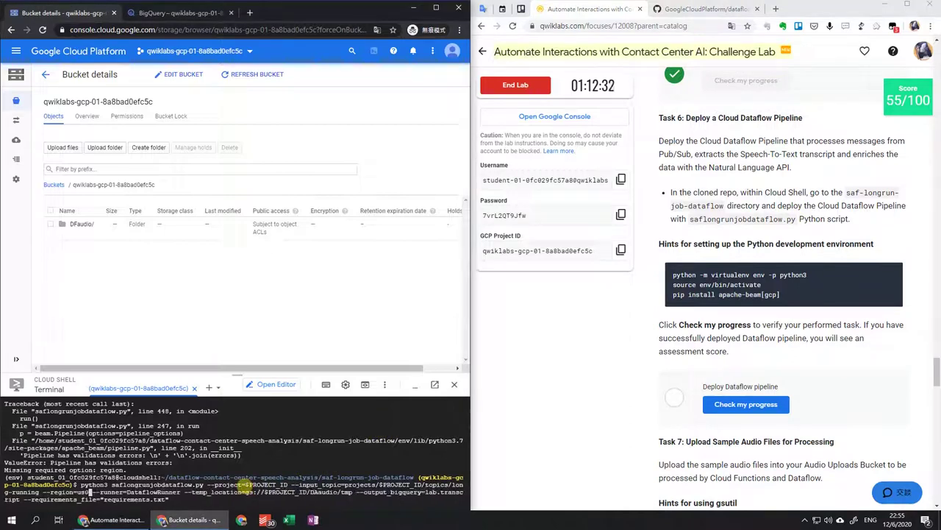
type("centr")
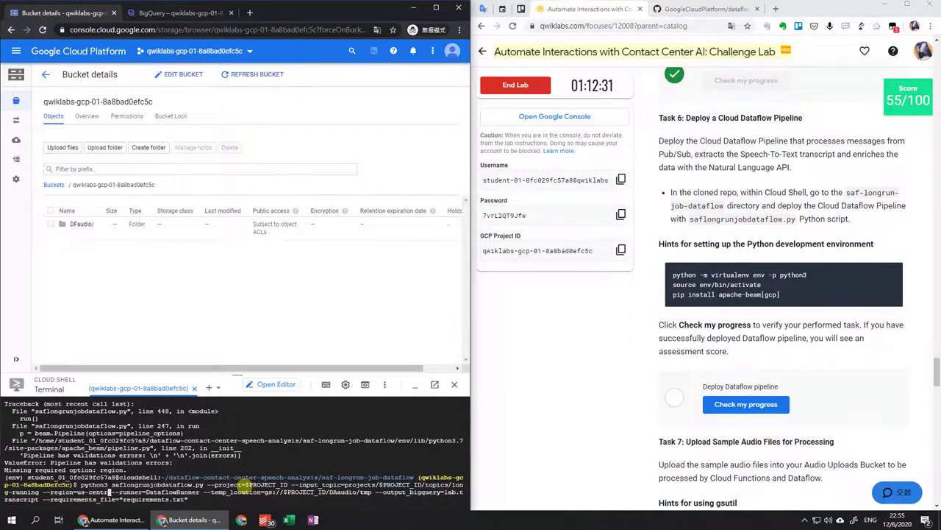
type("al1")
scroll(829, 167, "up", 4)
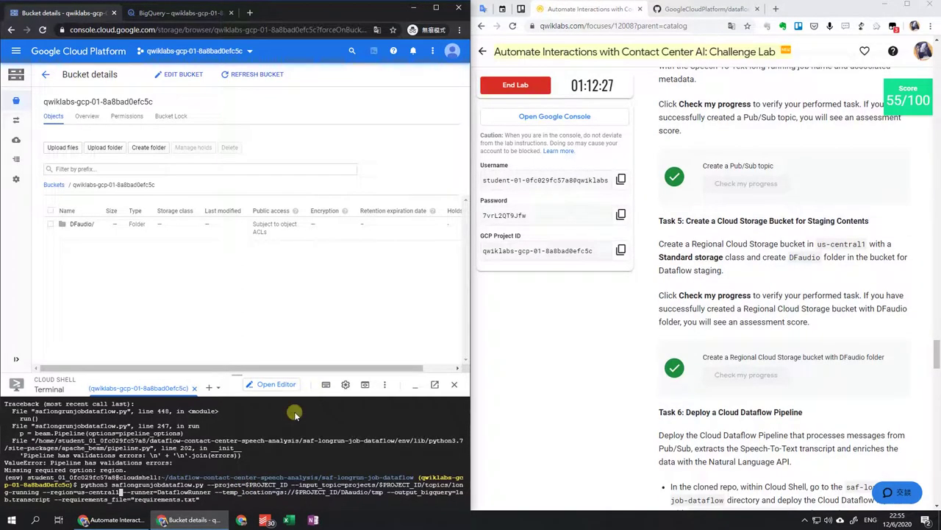
key("Return")
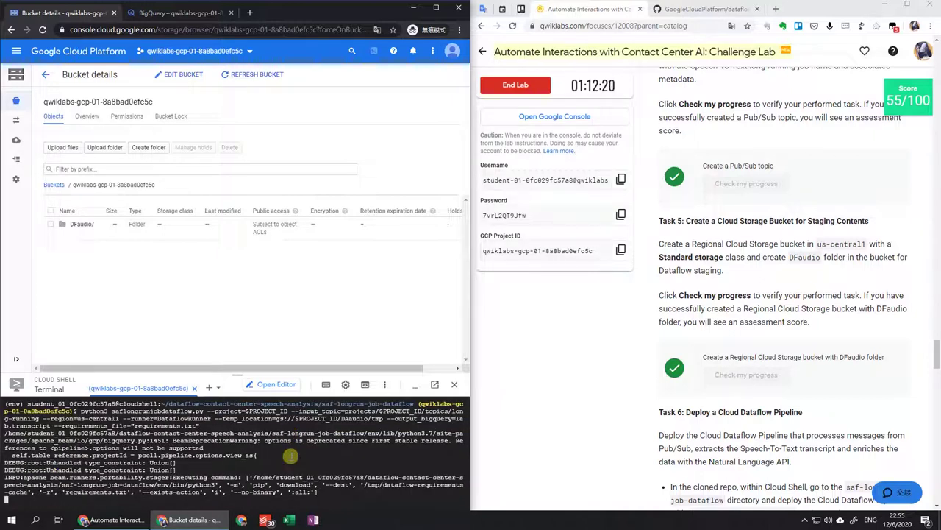
Step: Open the Dataflow Jobs page in the second console tab and review the lab page's Task 6 check
left_click(206, 15)
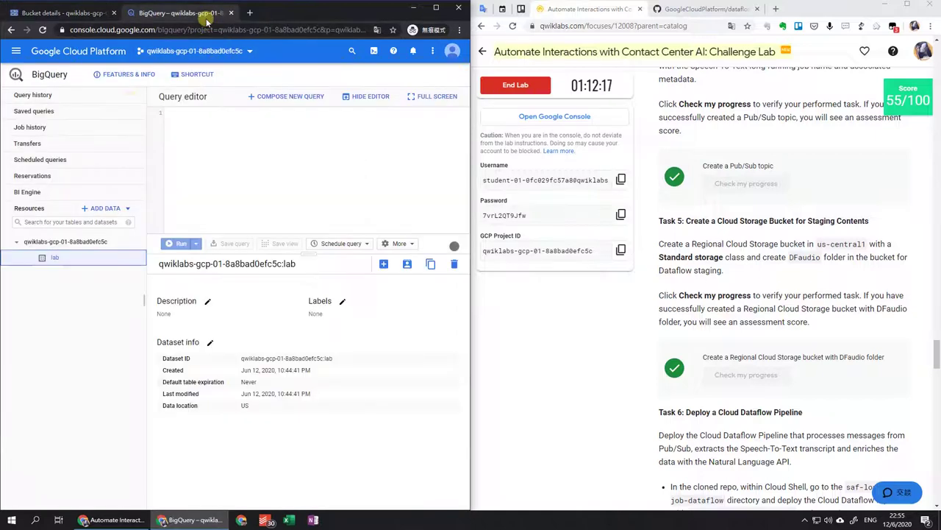
left_click(16, 51)
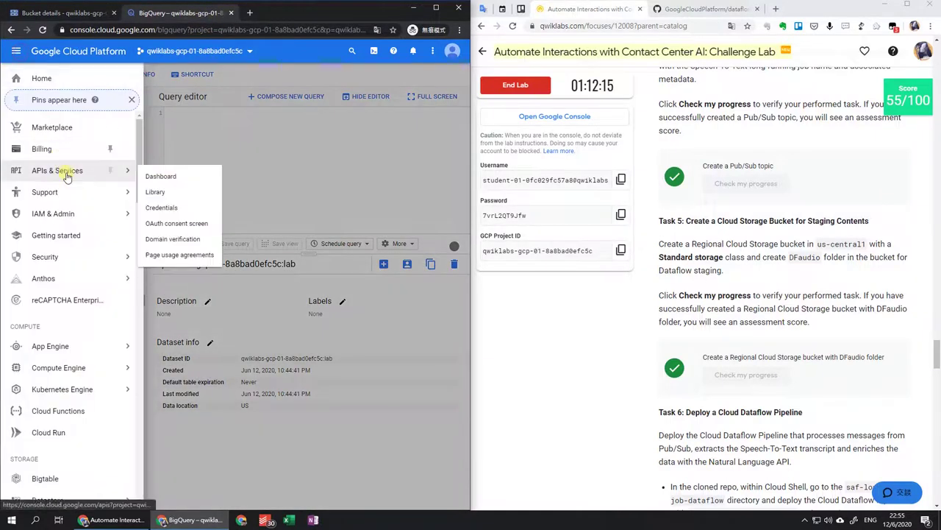
scroll(66, 210, "down", 10)
scroll(67, 210, "down", 5)
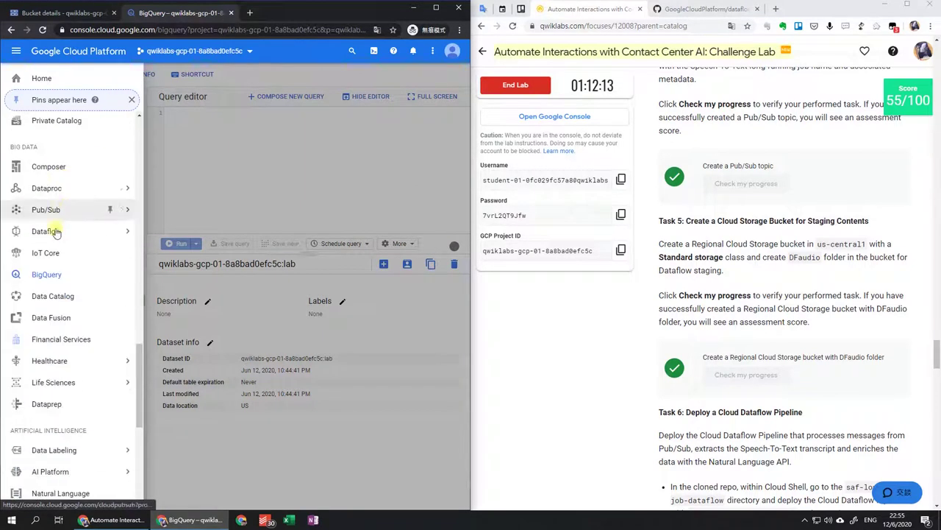
left_click(55, 234)
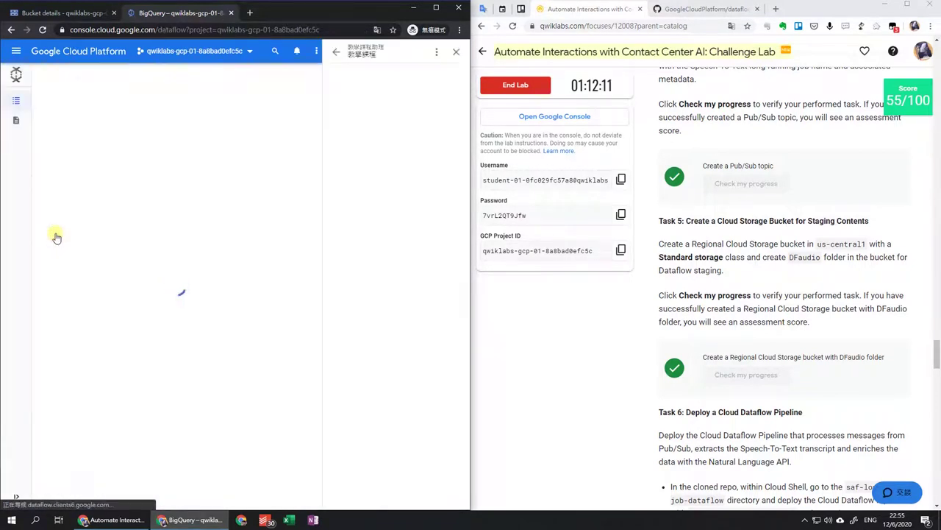
scroll(657, 231, "down", 1)
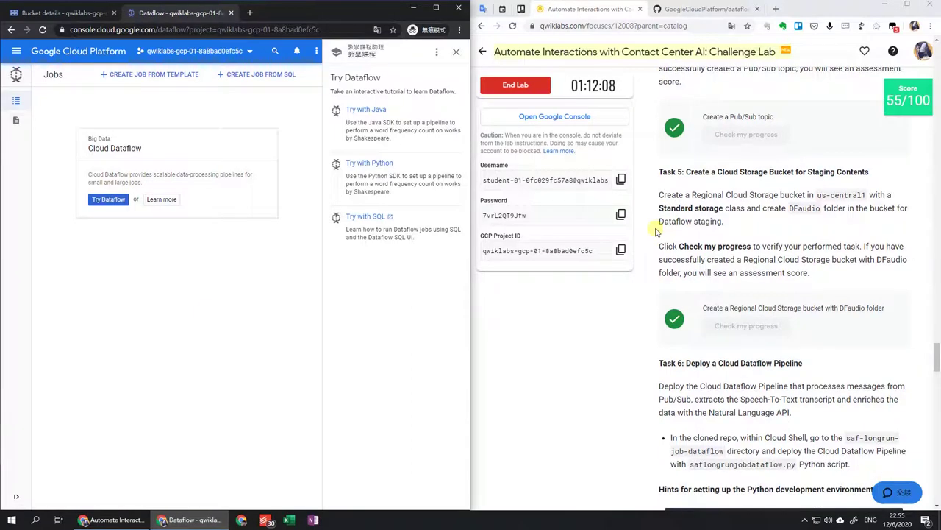
key("Page_Down")
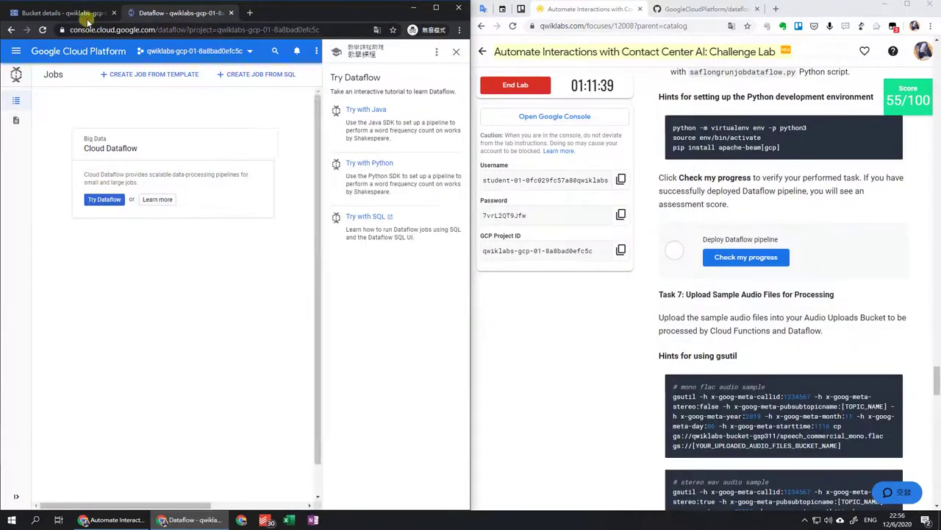
Step: Open the submitted Dataflow job through its monitoring link in Cloud Shell and check the lab progress for Deploy Dataflow pipeline
left_click(81, 14)
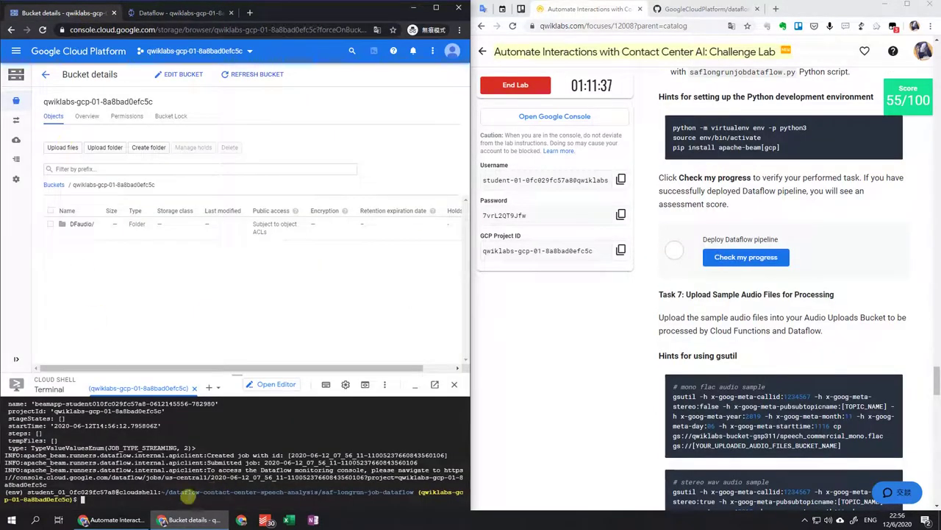
left_click(168, 477)
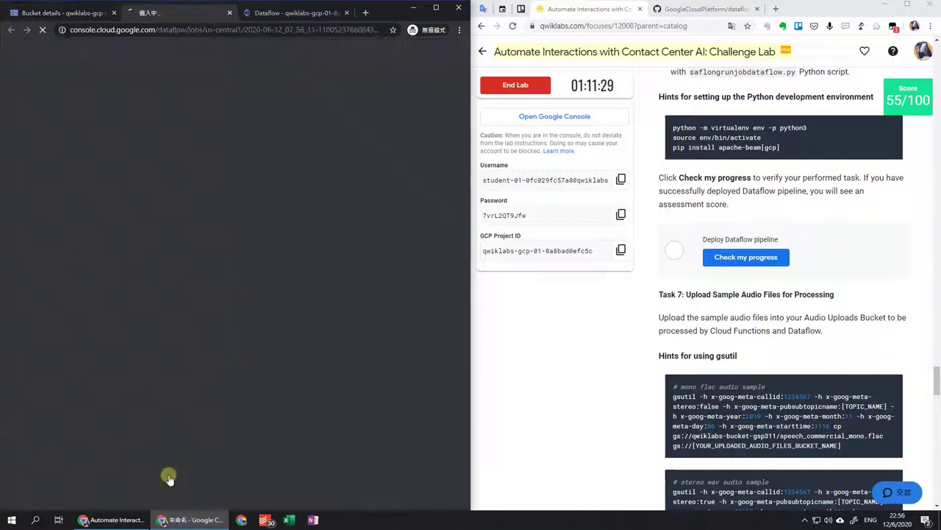
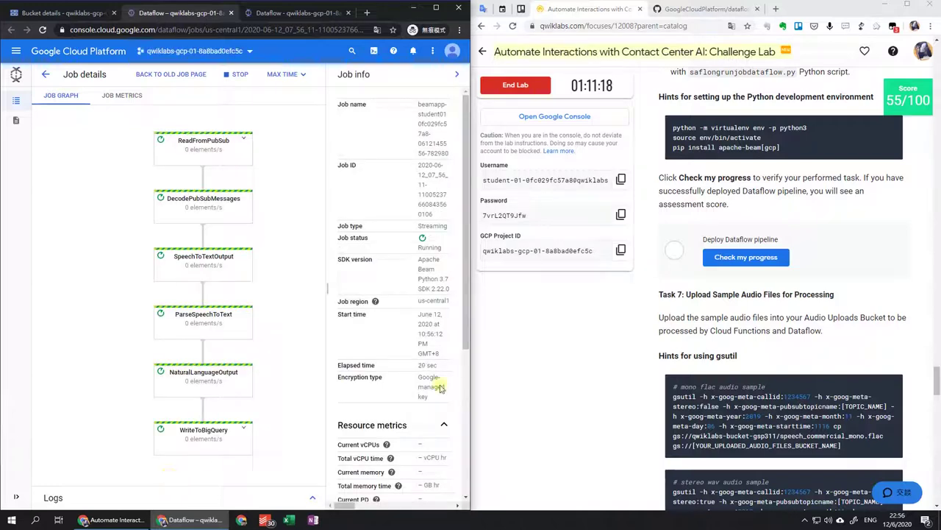
left_click(772, 257)
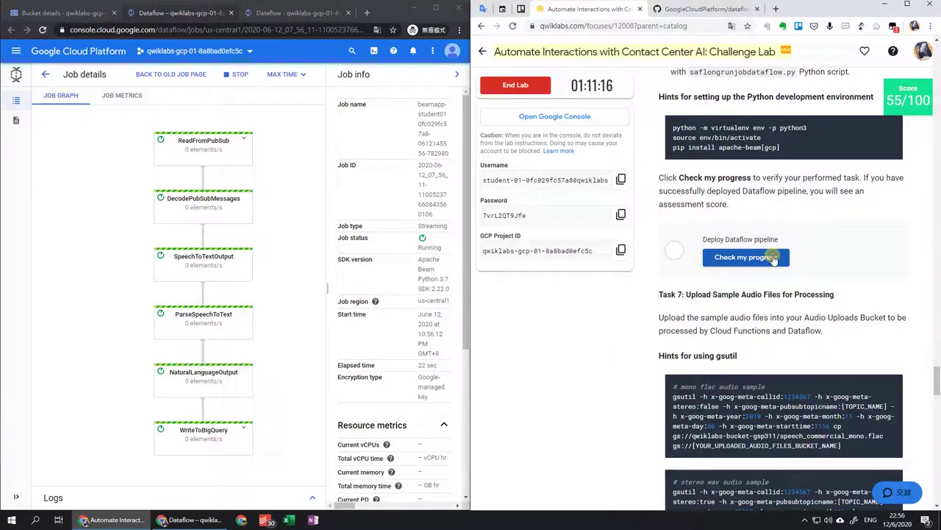
Step: Copy Task 7's mono flac gsutil upload command from the lab page into Cloud Shell
scroll(728, 276, "down", 3)
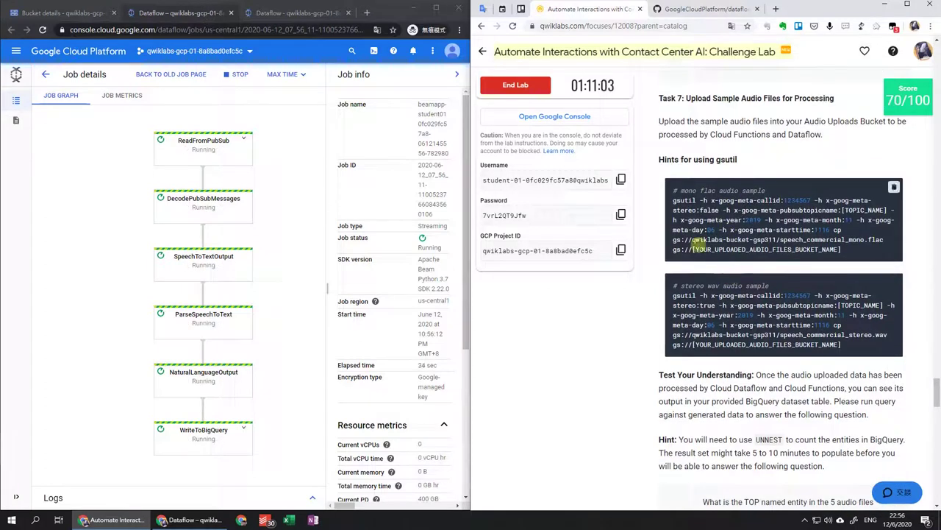
left_click_drag(689, 250, 668, 194)
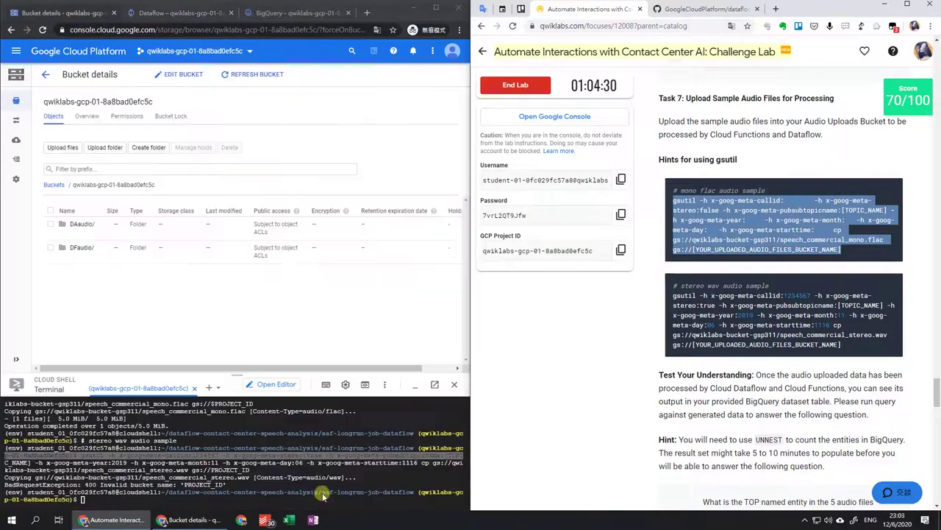
left_click(323, 494)
type("gsutil -h x-goog-meta-callid:1234567 -h x-goog-meta-stereo:false -h x-goog-meta-pubsubtopicname:[TOPIC_NAME] -h x-goog-meta-year:2019 -h x-goog-meta-month:11 -h x-goog-meta-day:06 -h x-goog-meta-starttime:1116 cp gs://qwiklabs-bucket-gsp311/speech_commercial_mono.flac gs://[YOUR_UPLOADED_AUDIO_FILES_BUCKET_NAME]")
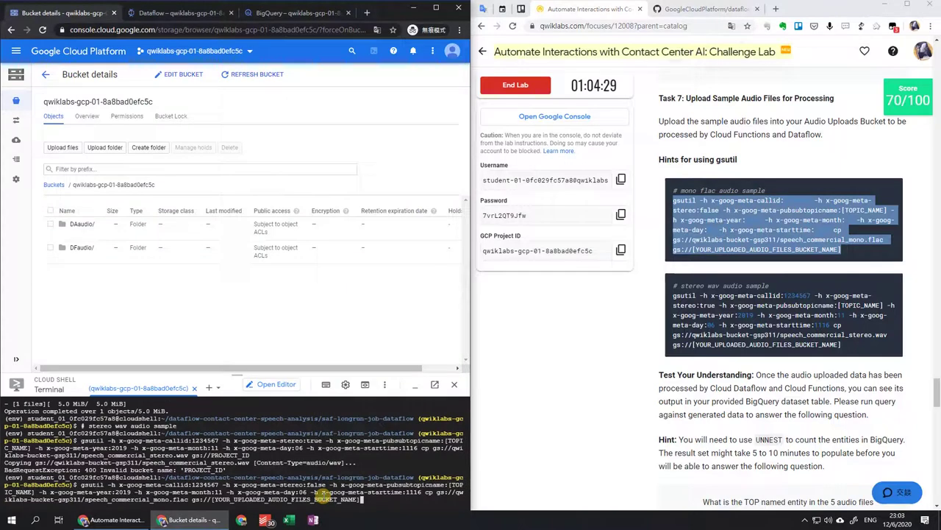
Step: Replace the [YOUR_UPLOADED_AUDIO_FILES_BUCKET_NAME] placeholder so the upload destination reads gs://PROJECT_ID
key("BackSpace")
key("BackSpace")
key("BackSpace")
key("BackSpace")
key("BackSpace")
key("BackSpace")
key("BackSpace")
key("BackSpace")
key("BackSpace")
key("BackSpace")
key("BackSpace")
key("BackSpace")
key("BackSpace")
key("BackSpace")
key("BackSpace")
key("BackSpace")
key("BackSpace")
key("BackSpace")
key("BackSpace")
key("BackSpace")
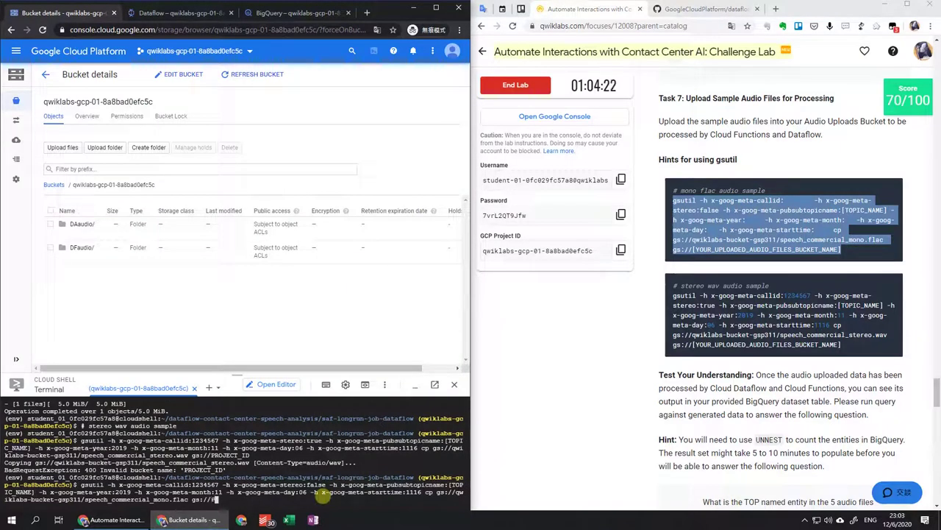
type("PROJ")
Step: Replace the [TOPIC_NAME] placeholder with long-running and try to run the mono flac upload command
key("Left")
key("Left")
key("Left")
key("Left")
key("Left")
key("Left")
key("Left")
key("Left")
key("Left")
key("Left")
key("Left")
key("Left")
key("Left")
key("Left")
key("Left")
key("Right")
key("Right")
key("Right")
key("Right")
key("Right")
key("Right")
key("Right")
key("Right")
key("Right")
key("Right")
key("Right")
key("Right")
key("Right")
key("Right")
key("Right")
key("Right")
key("Right")
key("Right")
key("Right")
key("Right")
key("Right")
key("Right")
key("Right")
key("Right")
key("Right")
key("Right")
key("Right")
key("Right")
key("Right")
key("Right")
key("Right")
key("Right")
key("Right")
key("Right")
key("Right")
key("Right")
key("Right")
key("Right")
key("Right")
key("Right")
key("Right")
key("Right")
key("Right")
key("Right")
key("Right")
key("Right")
key("Right")
key("Right")
key("Right")
key("Right")
key("Right")
key("Right")
key("Delete")
key("Delete")
key("Delete")
key("Delete")
key("Delete")
key("Delete")
key("Delete")
key("Delete")
key("Delete")
key("Delete")
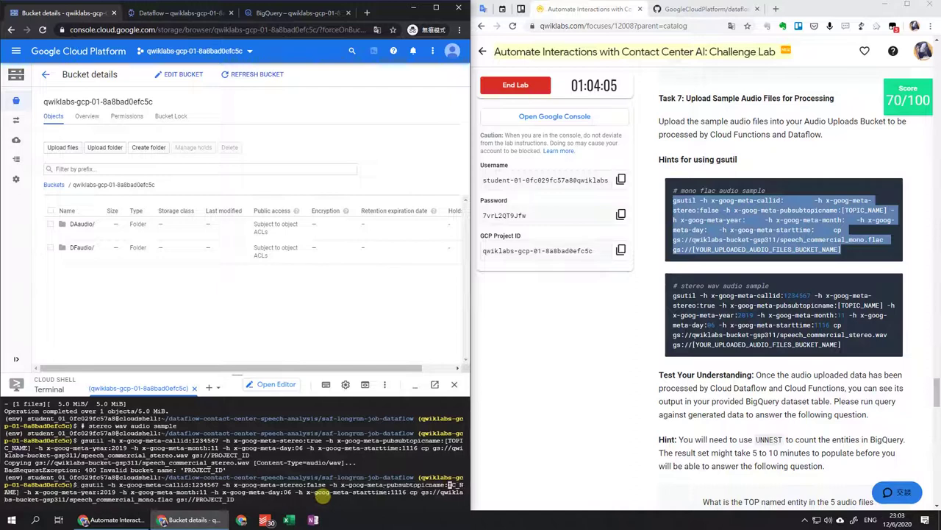
key("Delete")
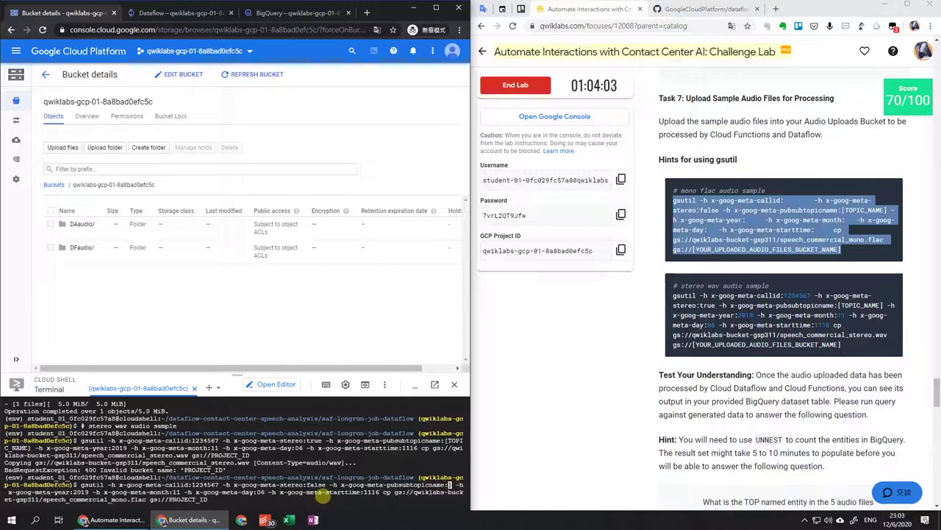
key("BackSpace")
type("long")
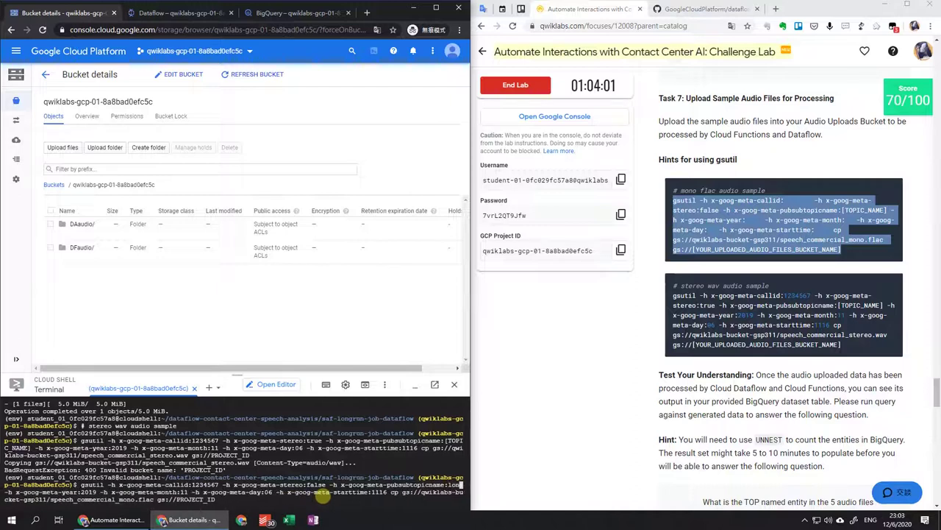
type("-running")
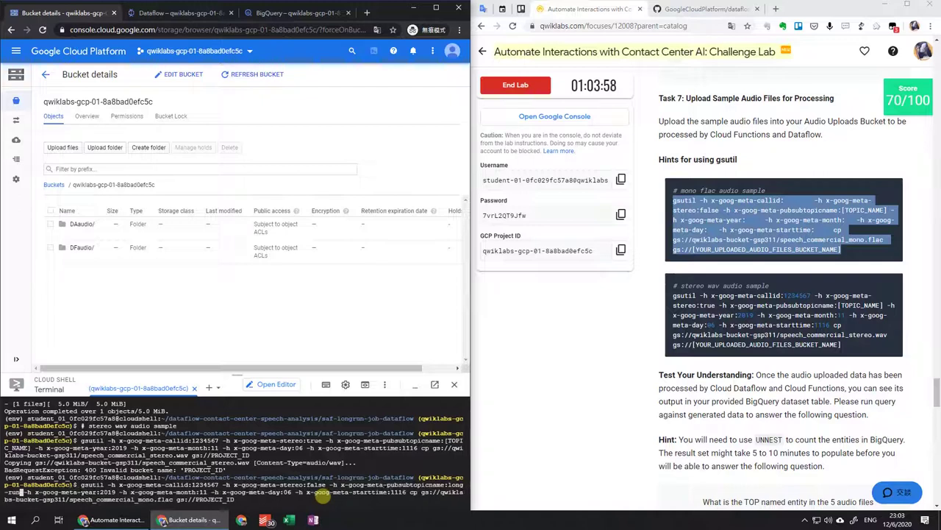
key("Return")
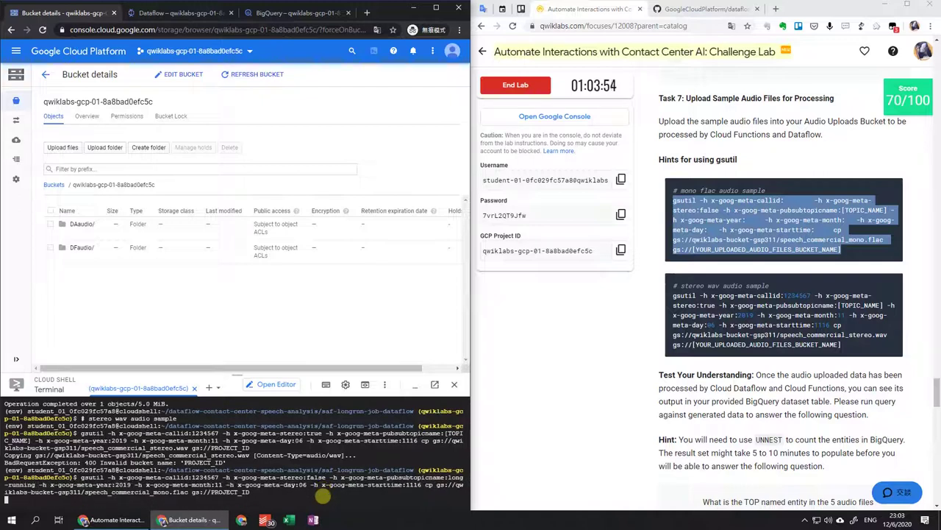
Step: Correct the mono flac upload's destination to gs://$PROJECT_ID, rerun the command in Cloud Shell, and refresh the bucket's object list
key("Up")
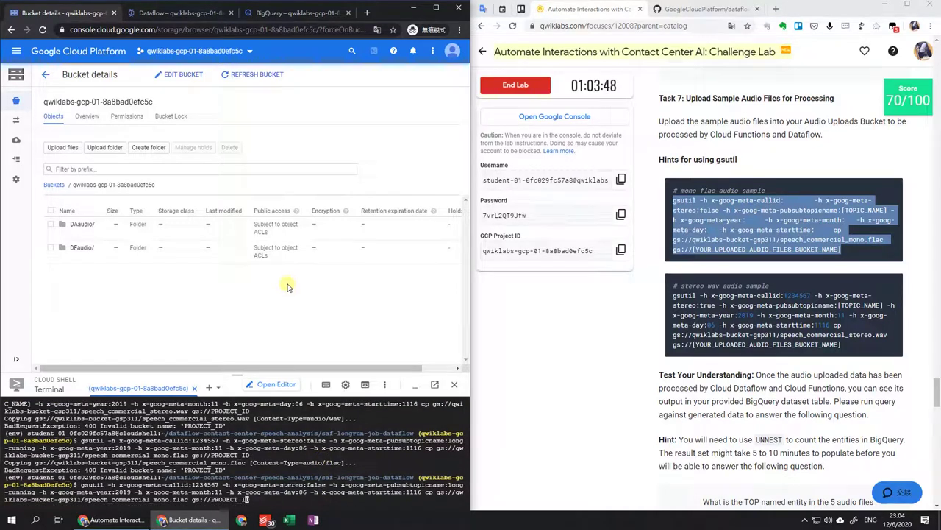
key("Left")
key("Left")
key("Left")
key("Left")
key("Left")
key("Left")
key("Left")
key("Left")
key("Left")
key("Left")
type("$")
key("Return")
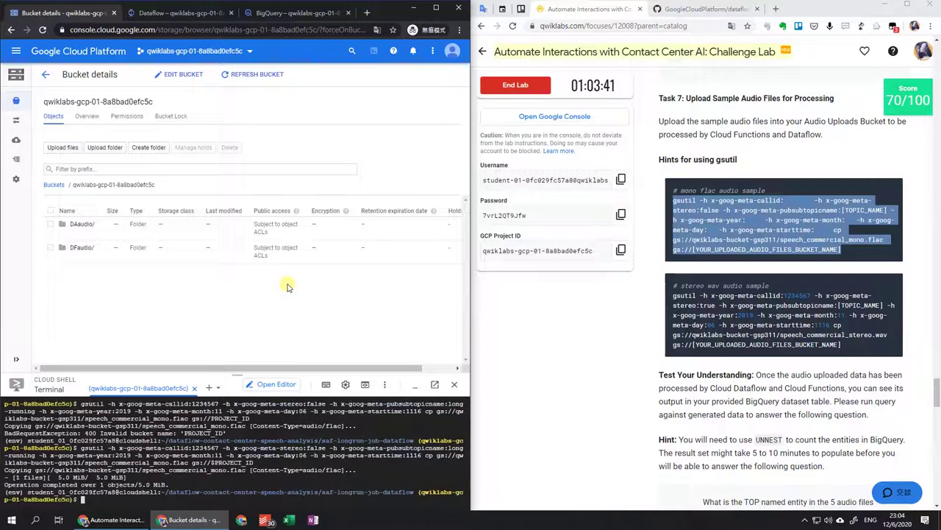
left_click(254, 78)
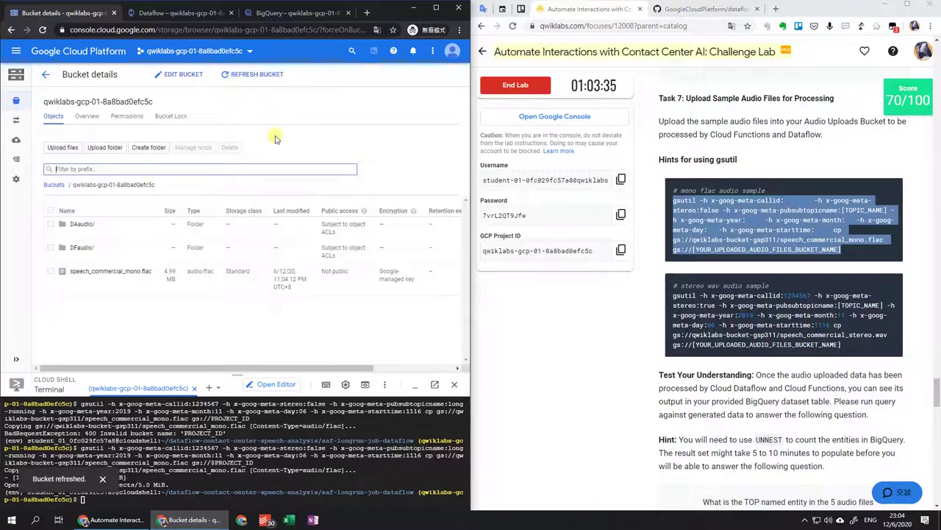
Step: Copy the stereo wav gsutil command from the lab page into Cloud Shell with gs://$PROJECT_ID as its destination
left_click(602, 337)
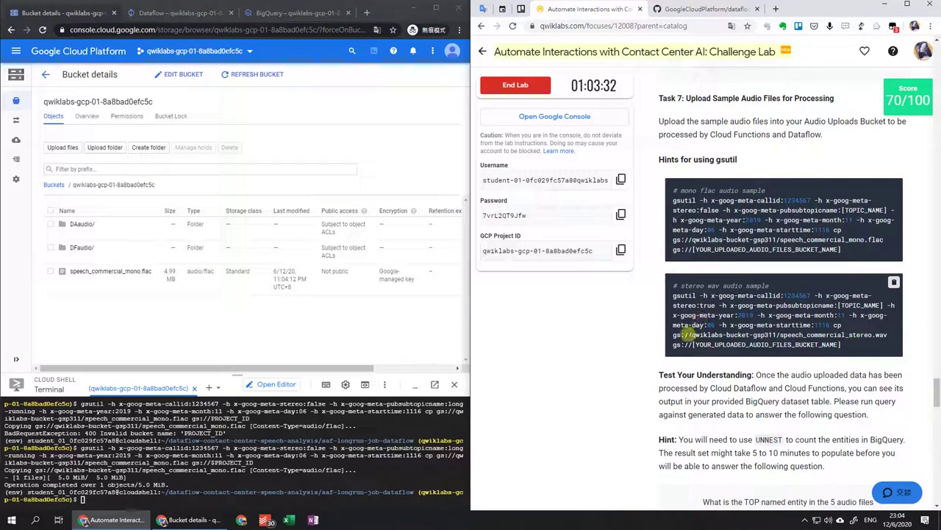
left_click_drag(693, 344, 656, 299)
key("ctrl+c")
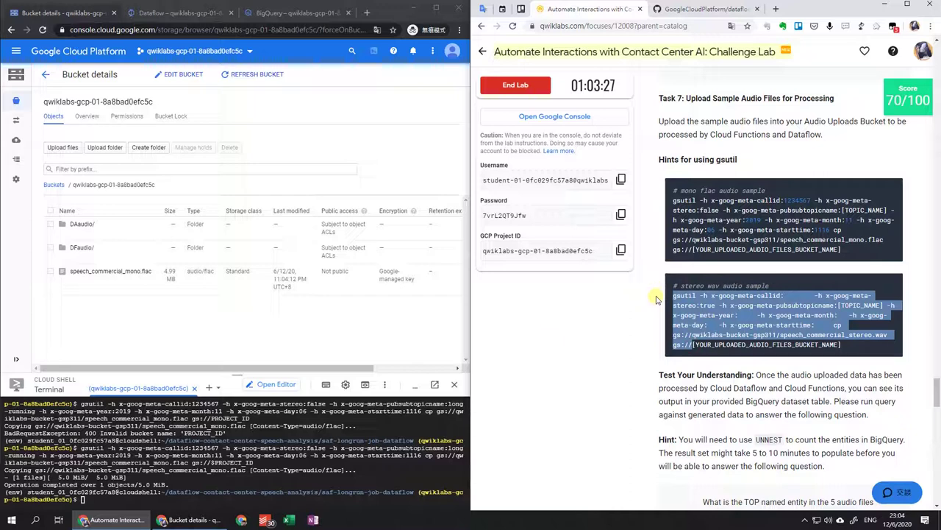
left_click(374, 507)
key("ctrl+v")
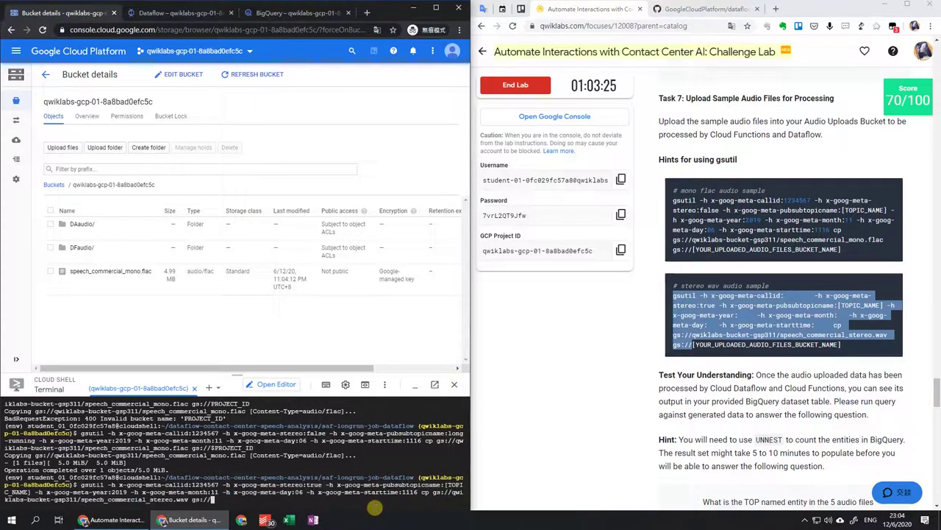
type("$PROJEC")
Step: Replace the stereo command's [TOPIC_NAME] placeholder with long-running, run the upload, and refresh the bucket's object list
key("Right")
key("Right")
key("Right")
key("Right")
key("Right")
key("Right")
key("Right")
key("Right")
key("Right")
key("Right")
key("Right")
key("Right")
key("Right")
key("Right")
key("Right")
key("Right")
key("Right")
key("Right")
key("Right")
key("Right")
key("Right")
key("Right")
key("Right")
key("Right")
key("Right")
key("Right")
key("Right")
key("Right")
key("Right")
key("Right")
key("Right")
key("Right")
key("Right")
key("Right")
key("Right")
key("Right")
key("Delete")
key("Delete")
key("Delete")
key("Delete")
key("Delete")
key("Delete")
key("Delete")
key("Delete")
key("Delete")
key("Delete")
key("Delete")
key("Delete")
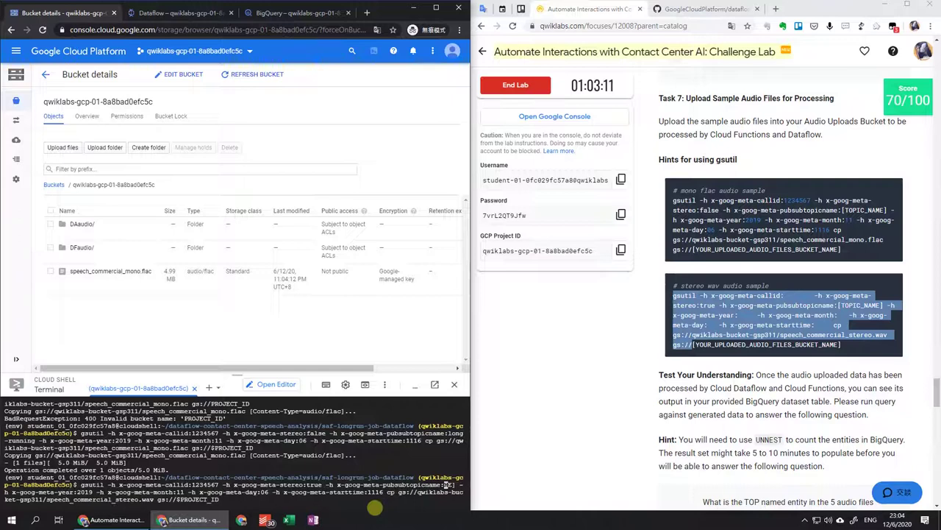
type("long-ru")
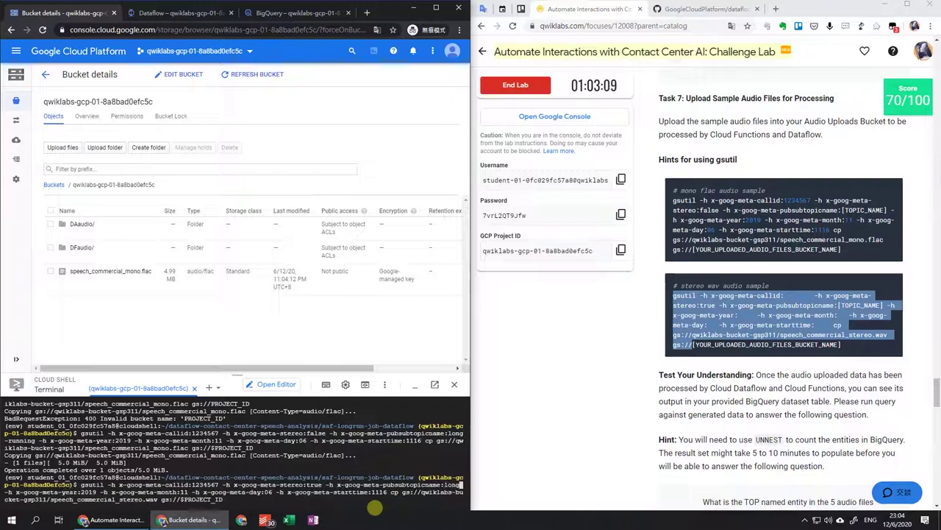
type("nning")
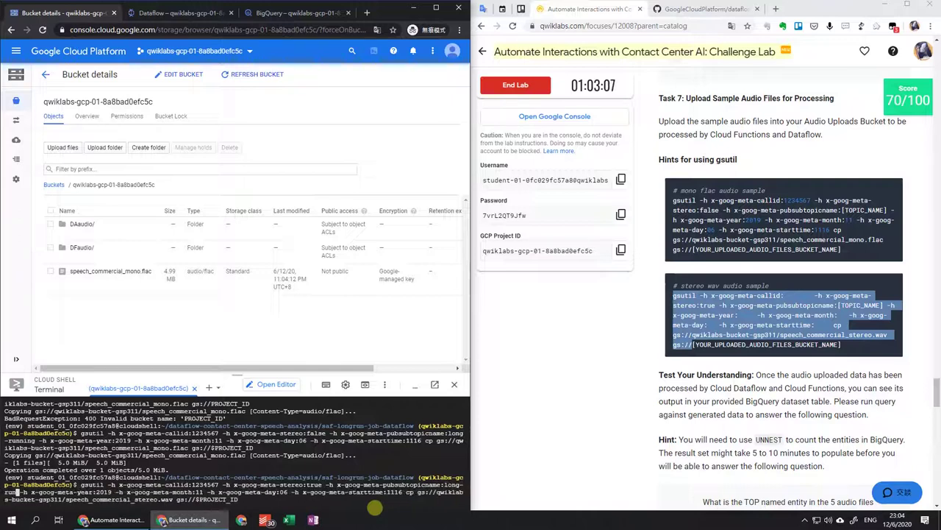
key("Return")
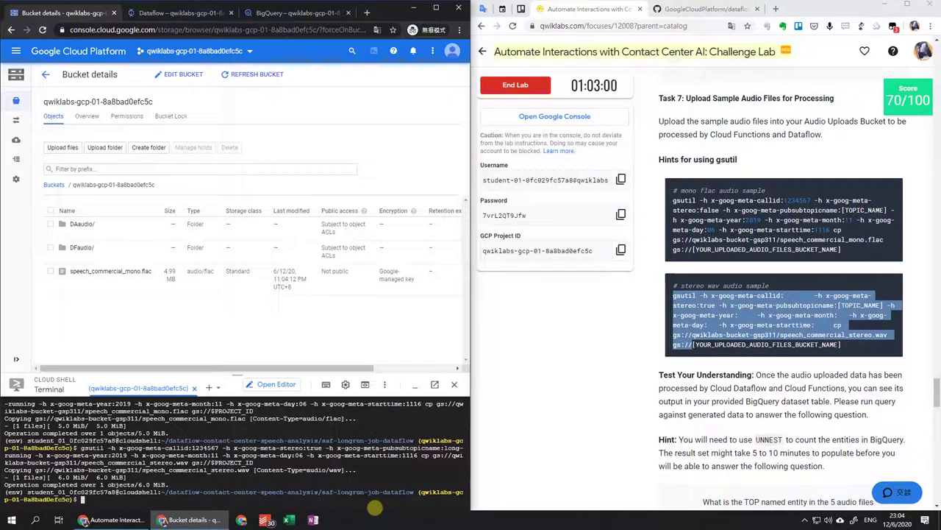
left_click(271, 78)
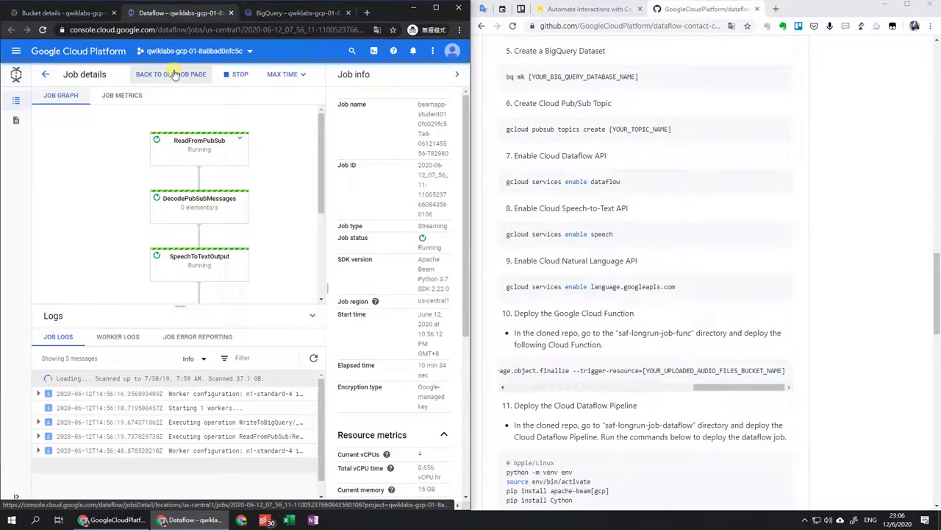
Step: View the Dataflow job's metrics and preview the rows of the lab dataset's transcript table in BigQuery
left_click(119, 95)
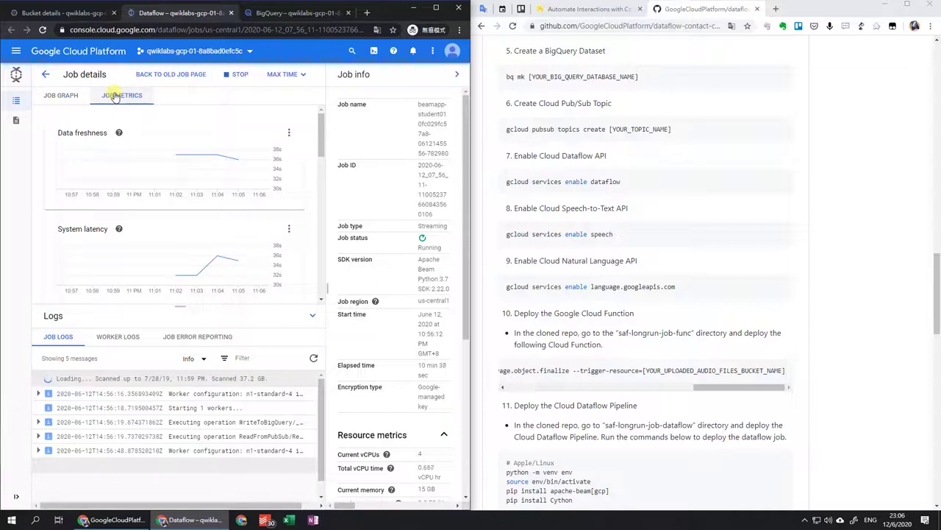
left_click(290, 13)
left_click(44, 30)
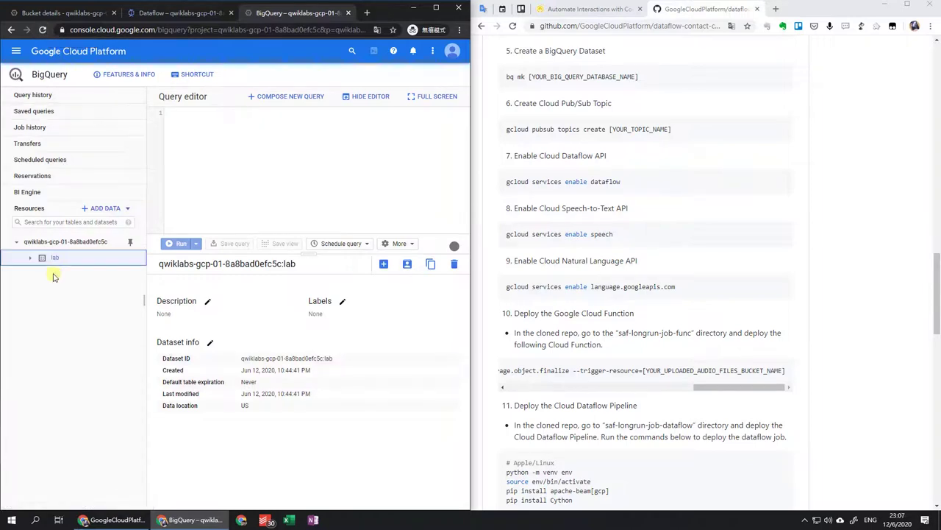
left_click(30, 257)
left_click(72, 277)
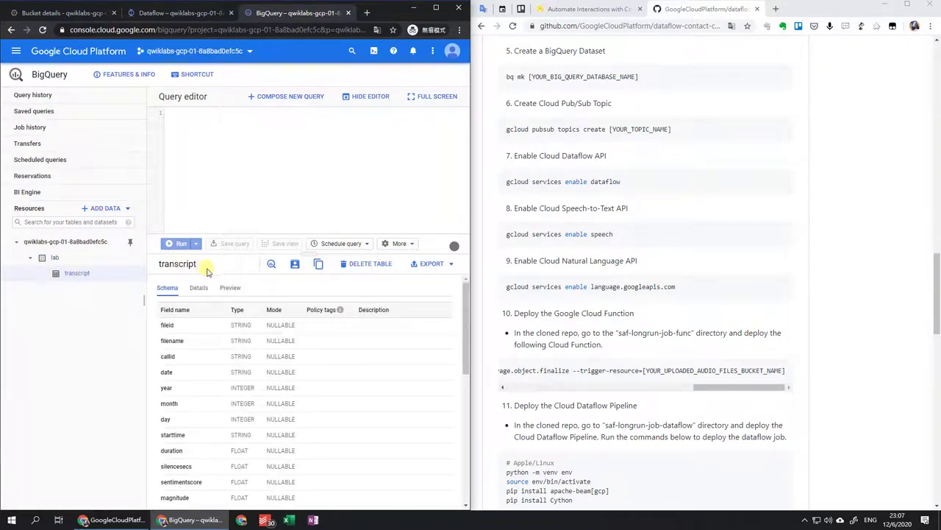
left_click(238, 290)
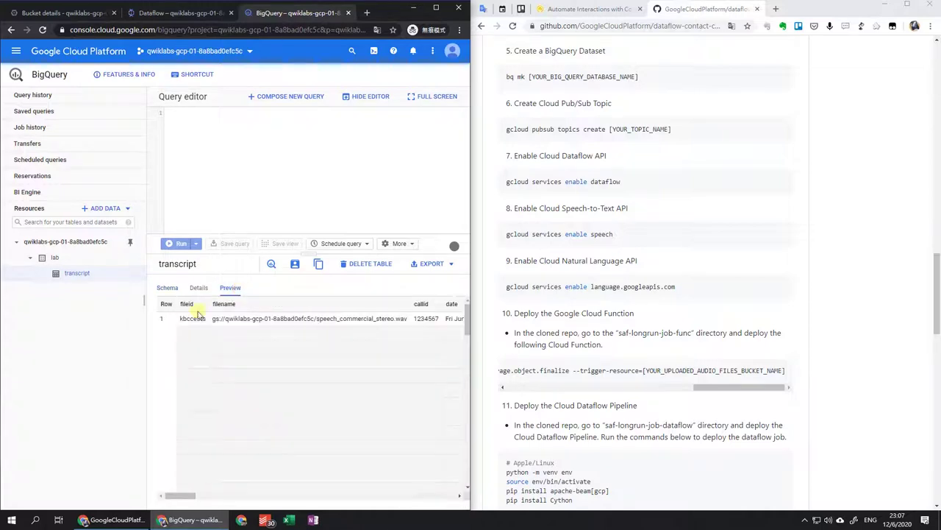
Step: Find the README's sample select statements and run a BigQuery query selecting * from the lab.transcript table with LIMIT 1000
left_click(601, 10)
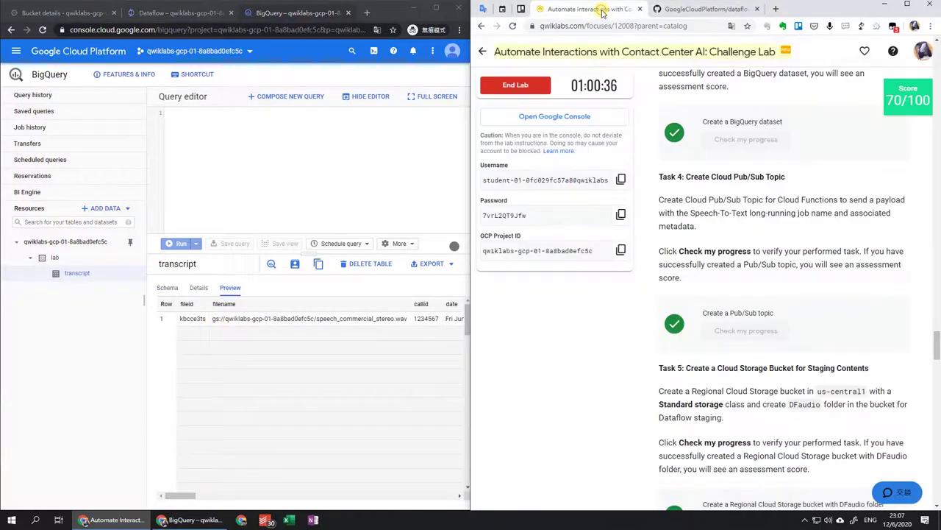
scroll(769, 234, "down", 5)
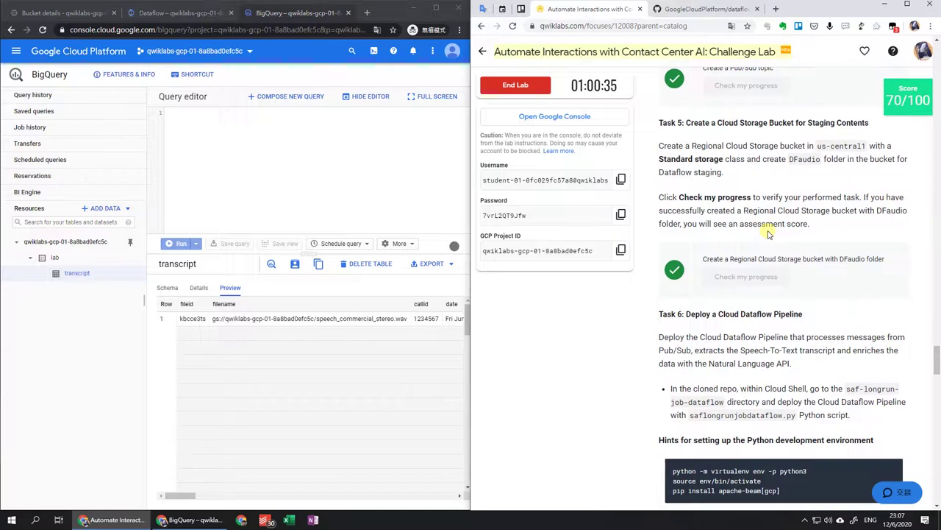
left_click(693, 10)
scroll(683, 169, "down", 8)
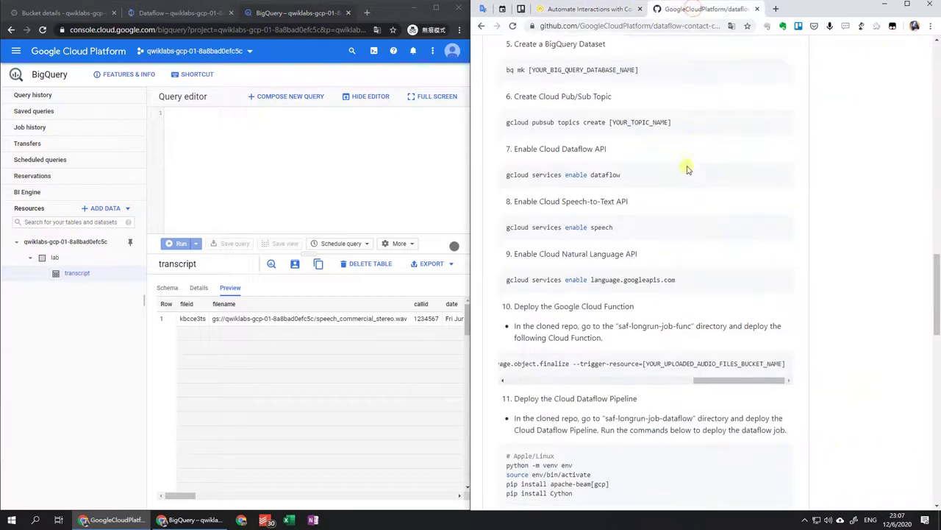
scroll(682, 179, "down", 3)
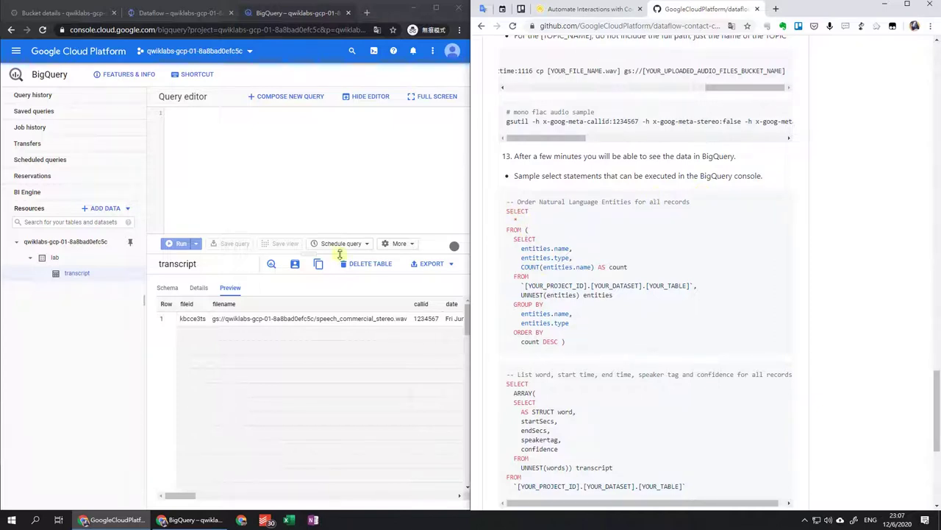
left_click(272, 264)
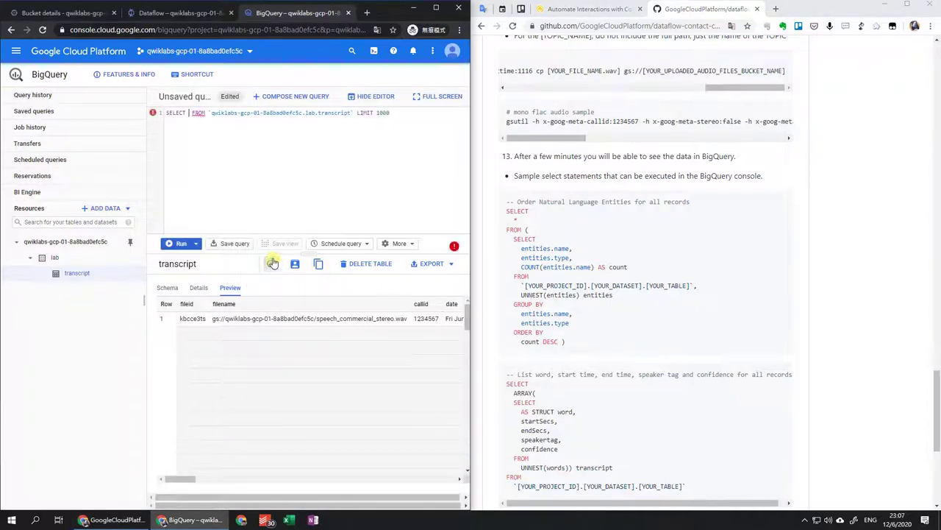
type("*")
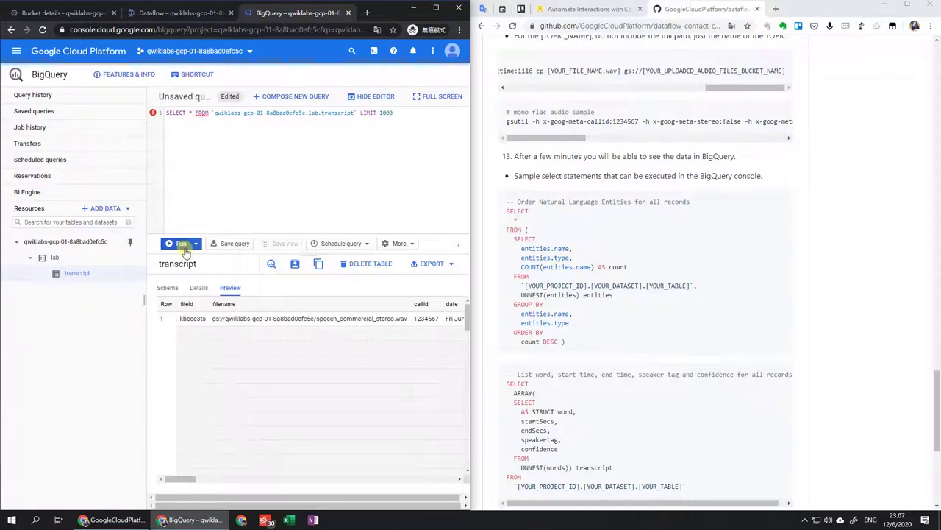
left_click(184, 245)
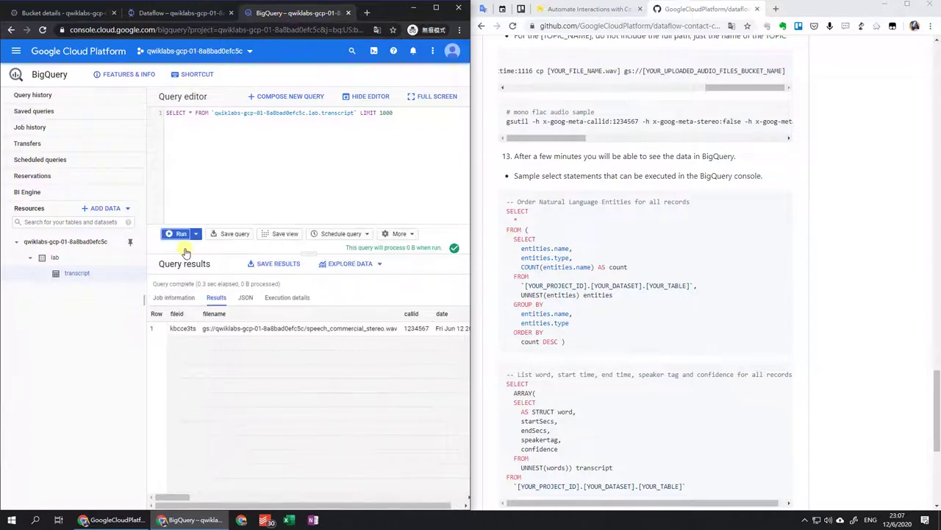
Step: Check the lab progress for Process the sample audio files in Task 7
left_click(599, 10)
scroll(801, 278, "down", 7)
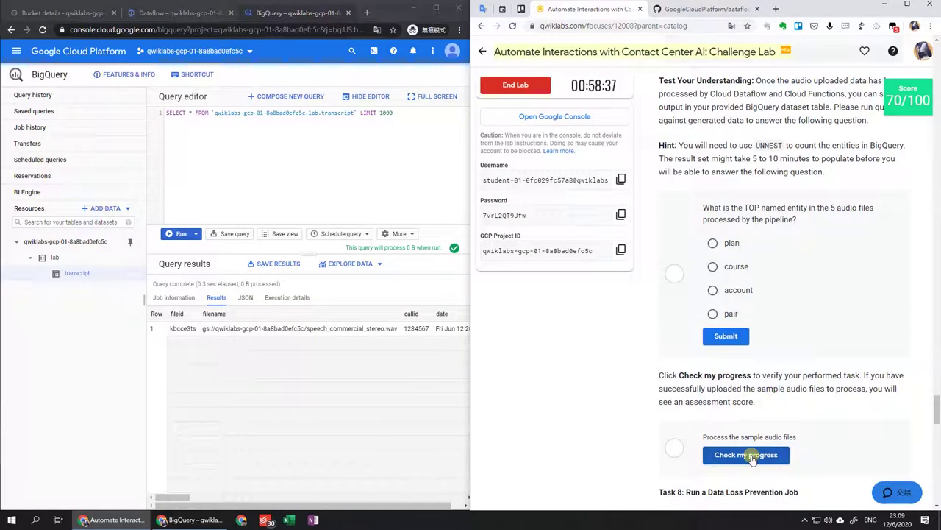
left_click(750, 456)
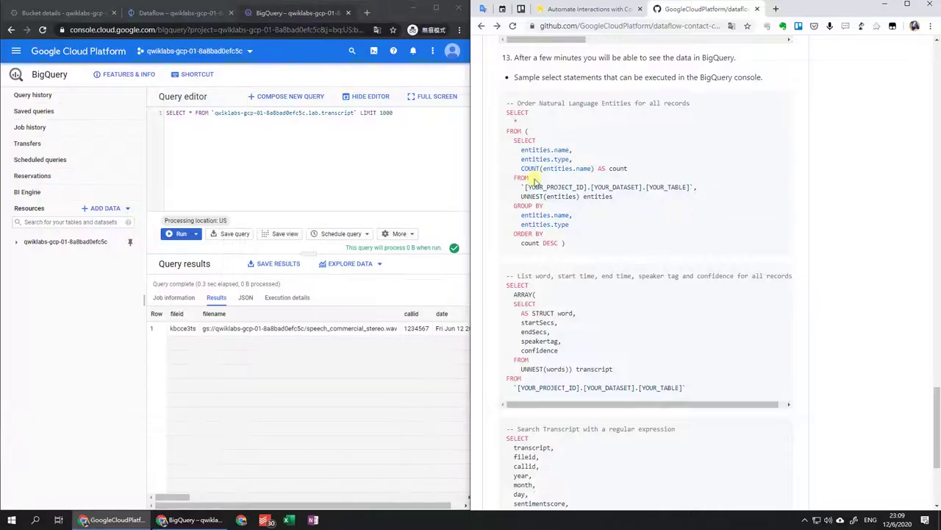
Step: Replace SELECT * in the query with the README's nested SELECT of entities.name, entities.type and COUNT(entities.name) AS count, putting FROM on its own line
left_click_drag(641, 170, 505, 116)
key("ctrl+c")
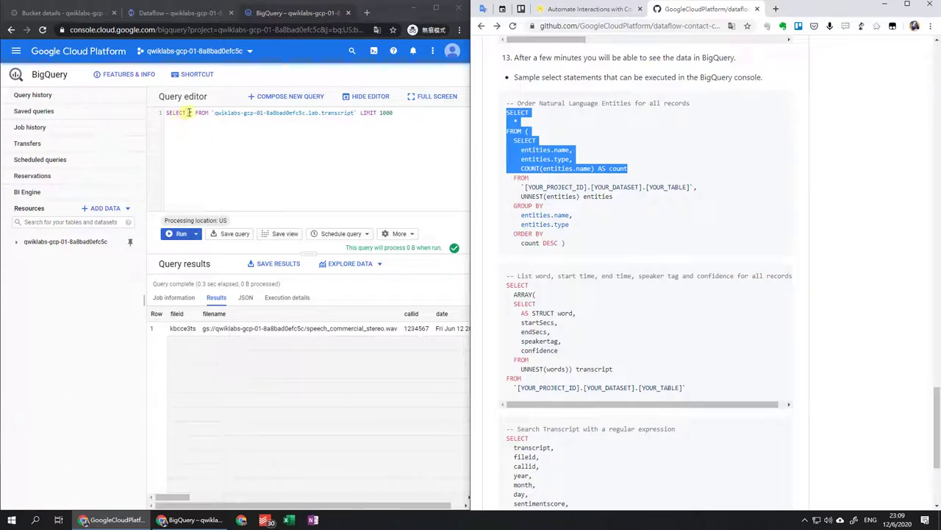
left_click_drag(197, 112, 152, 120)
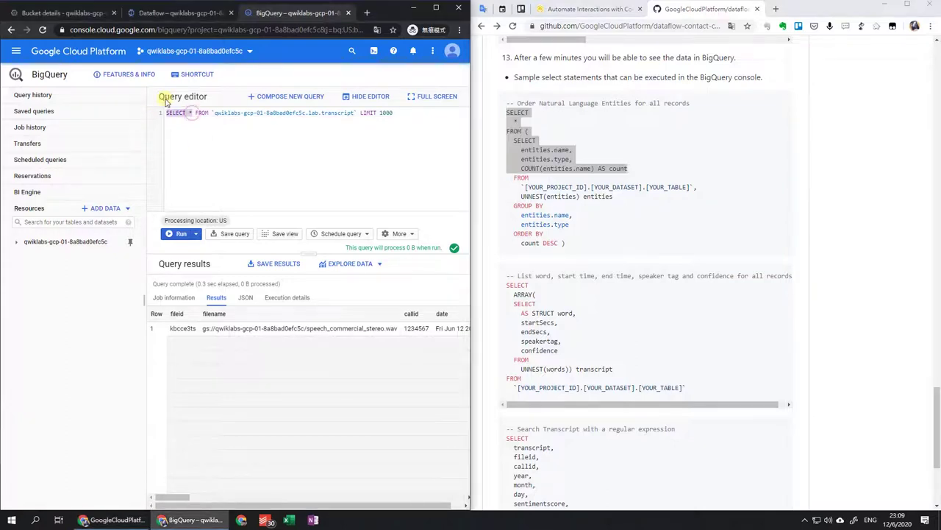
key("ctrl+v")
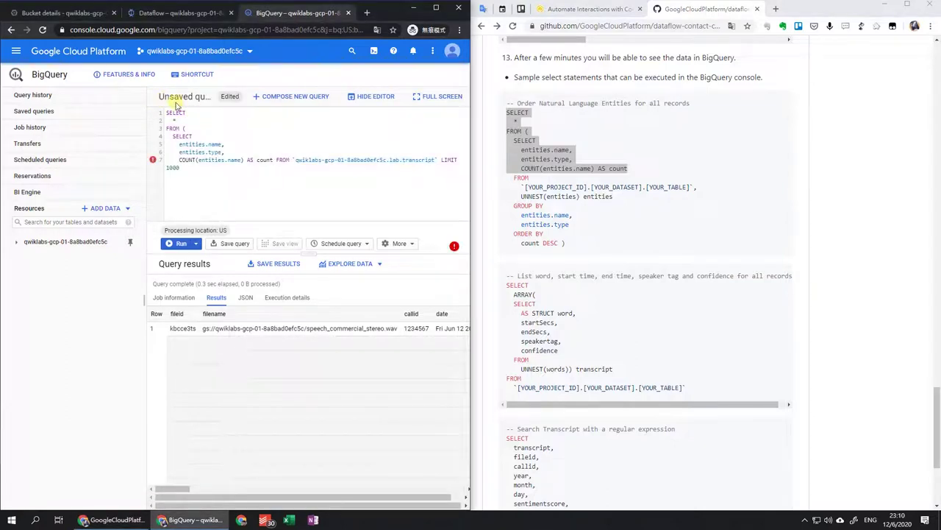
key("Return")
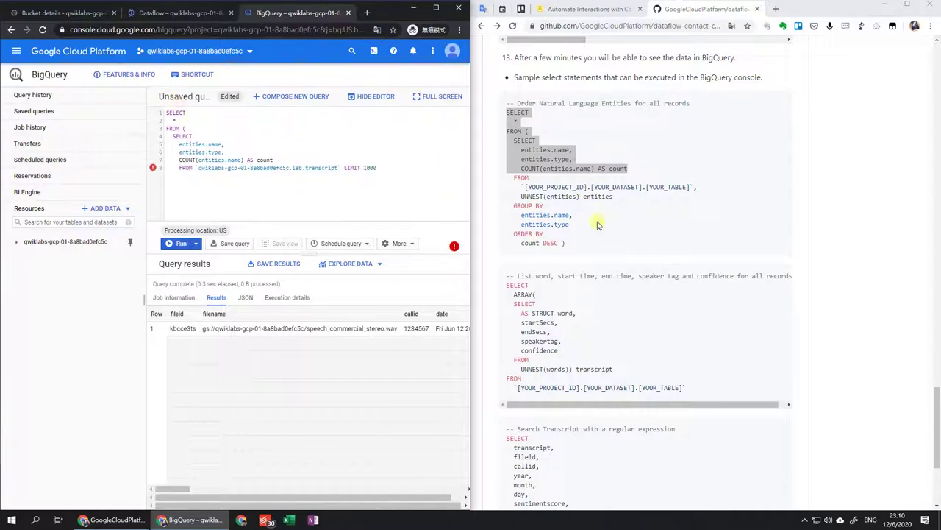
Step: Append the README's GROUP BY entities.name, entities.type and ORDER BY count DESC clauses to the query and format it
left_click_drag(515, 203, 620, 245)
key("ctrl+c")
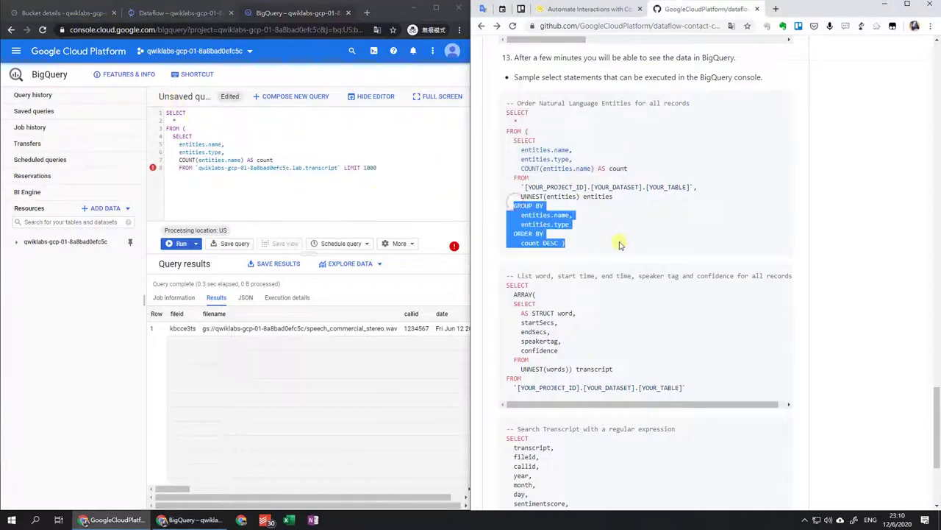
left_click(404, 170)
key("Return")
key("Return")
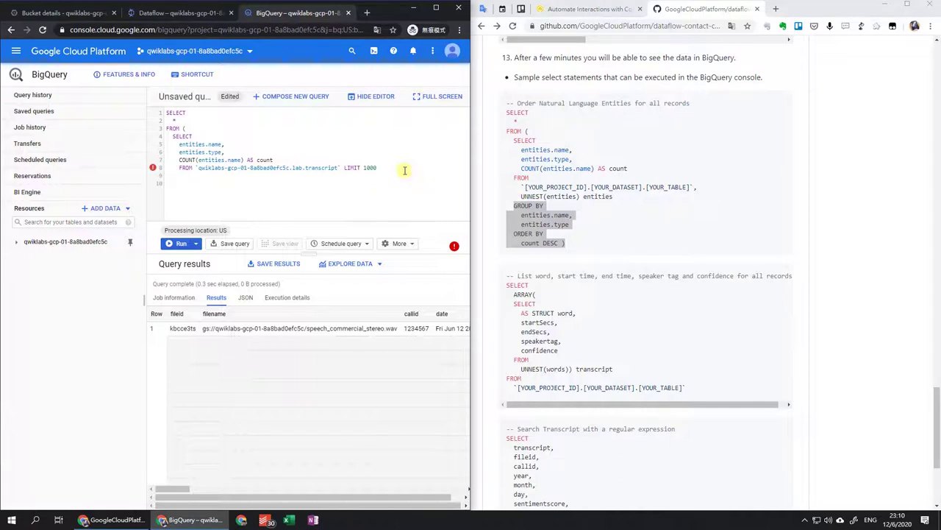
key("ctrl+v")
left_click(406, 244)
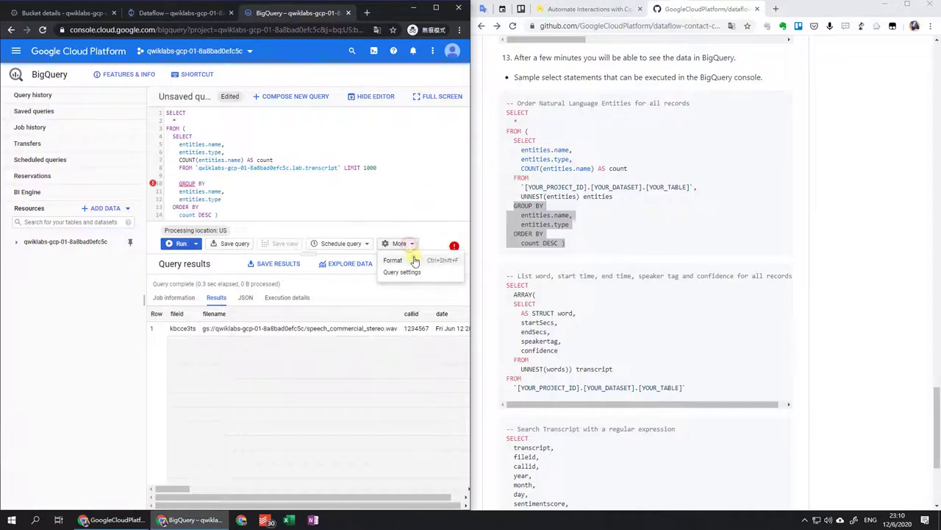
left_click(416, 261)
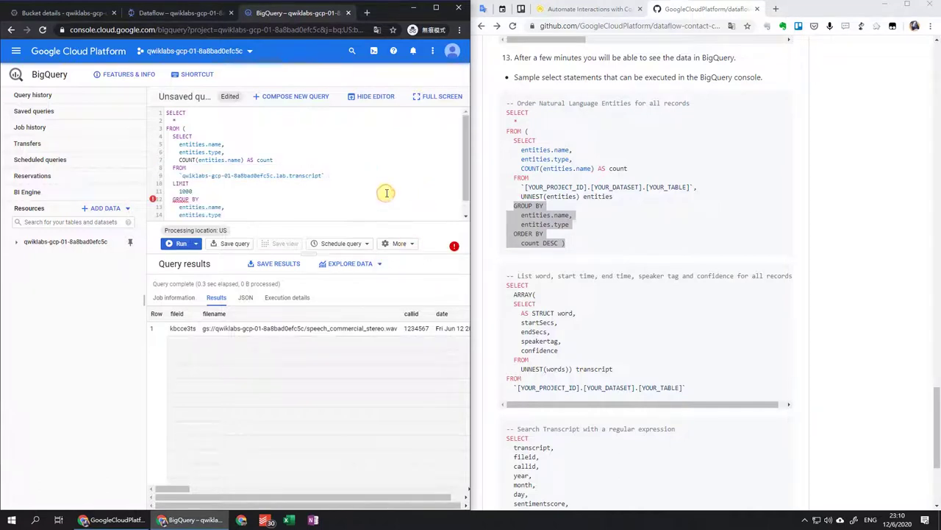
Step: Insert the README's ", UNNEST(entities) entities" after the lab.transcript table reference in the query
left_click(695, 187)
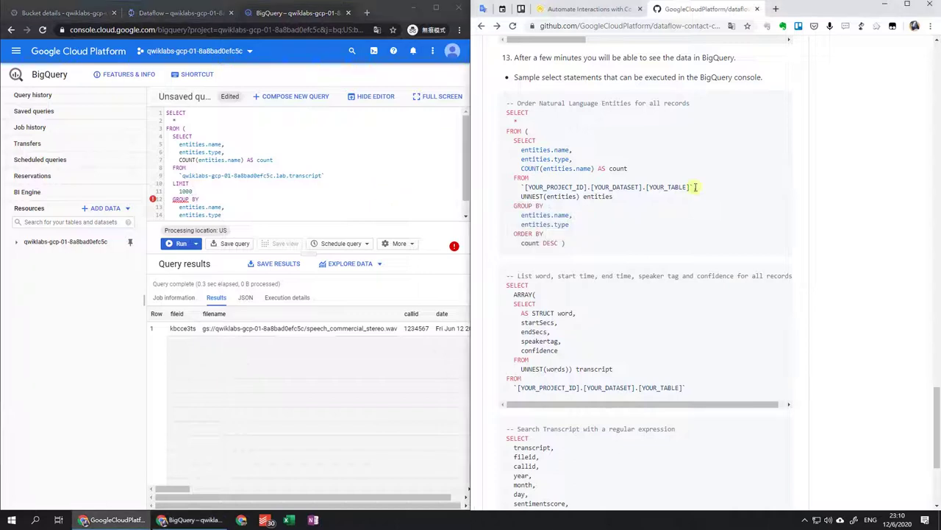
left_click_drag(697, 190, 695, 198)
key("ctrl+c")
left_click(336, 176)
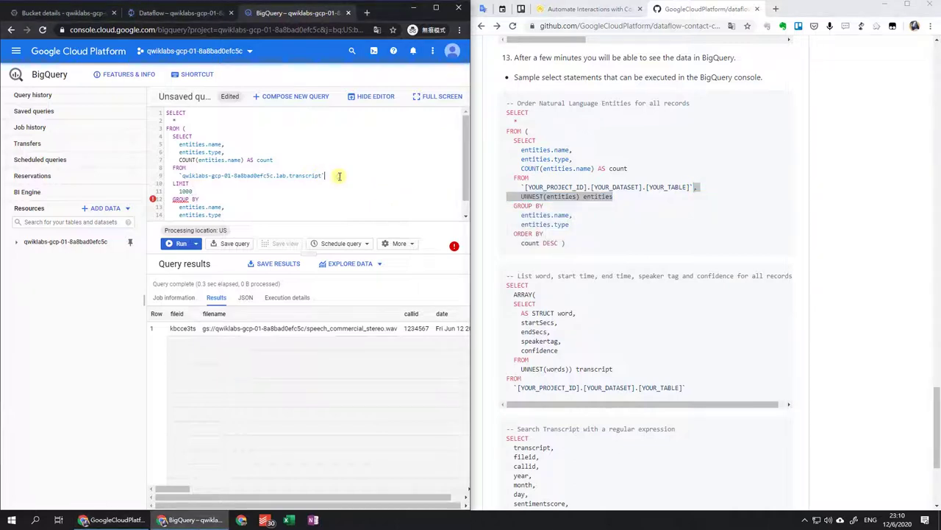
key("ctrl+v")
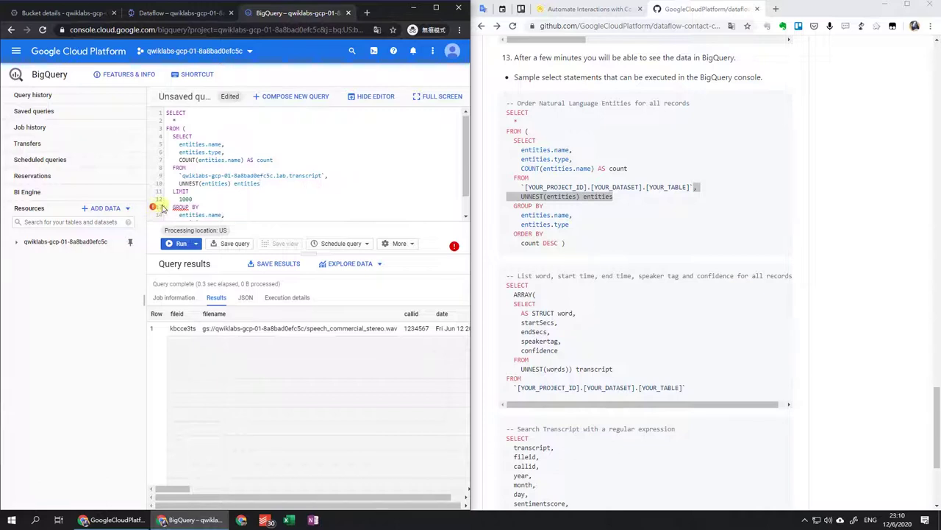
Step: Remove the LIMIT 1000 clause and its leftover blank line from the entity-count query and run it
left_click_drag(193, 199, 123, 195)
key("Delete")
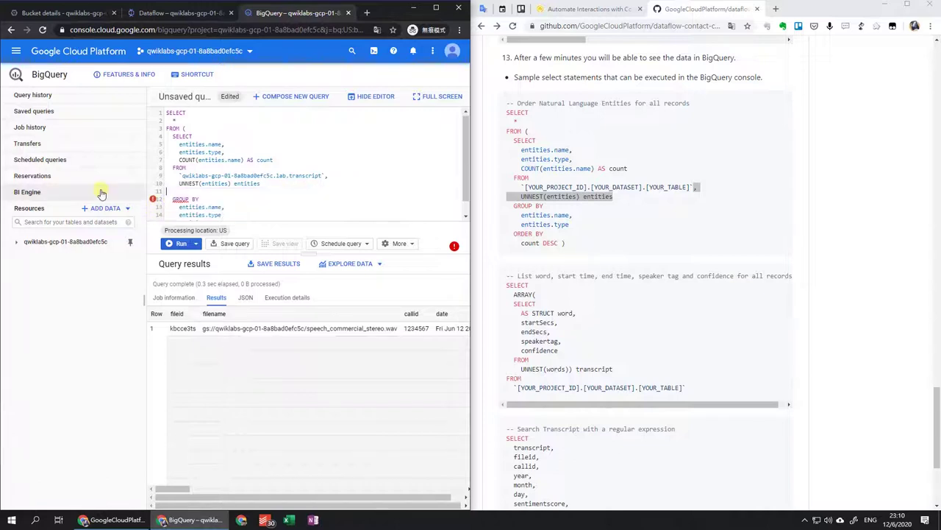
key("Delete")
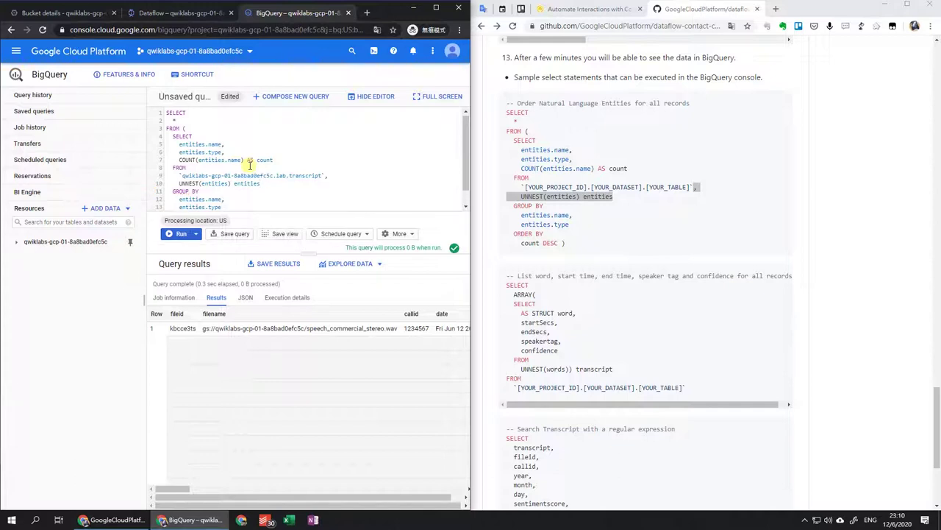
left_click(179, 234)
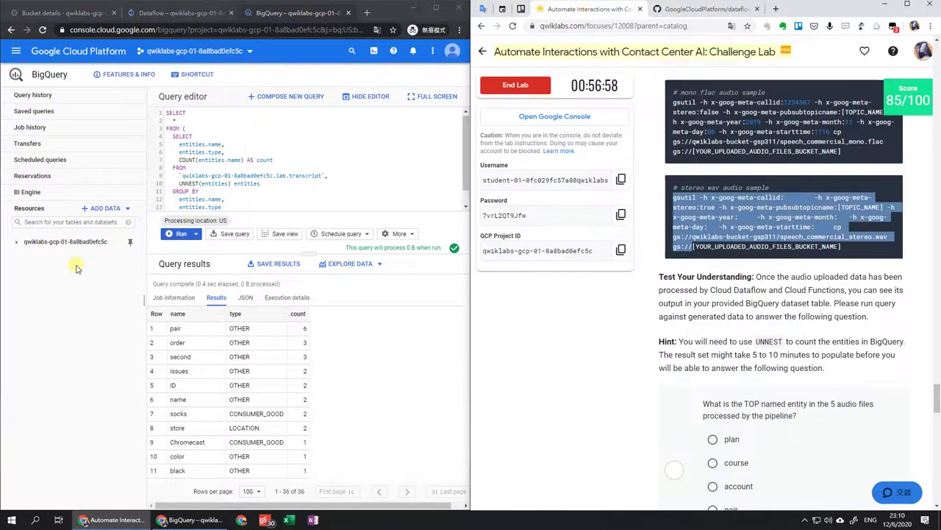
Step: Expand the project's lab dataset in the resources and submit "pair" as the answer to Task 7's top named entity question
left_click(19, 244)
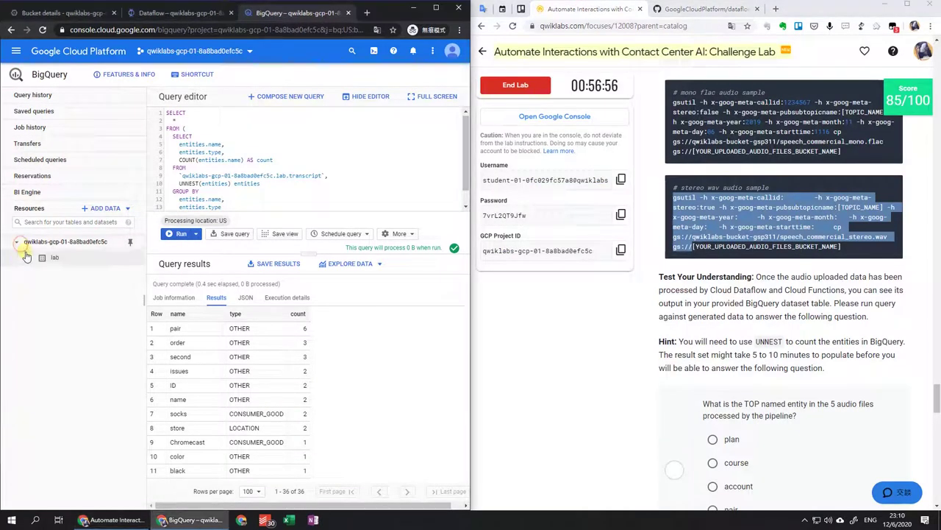
left_click(30, 256)
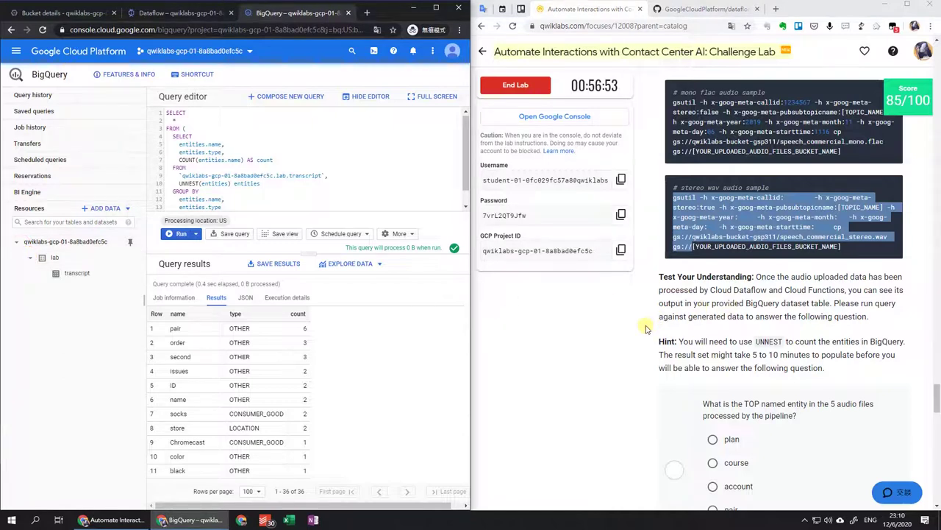
scroll(646, 328, "down", 1)
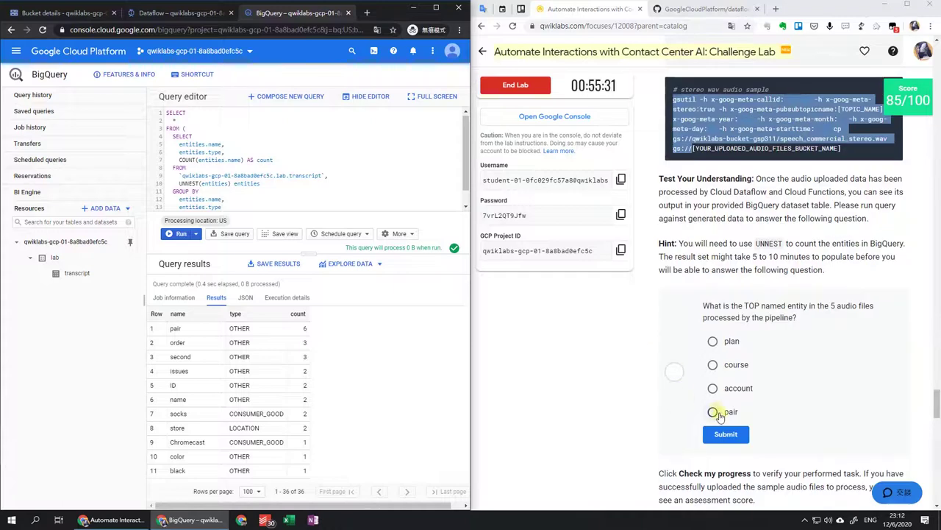
left_click(725, 433)
scroll(721, 418, "down", 6)
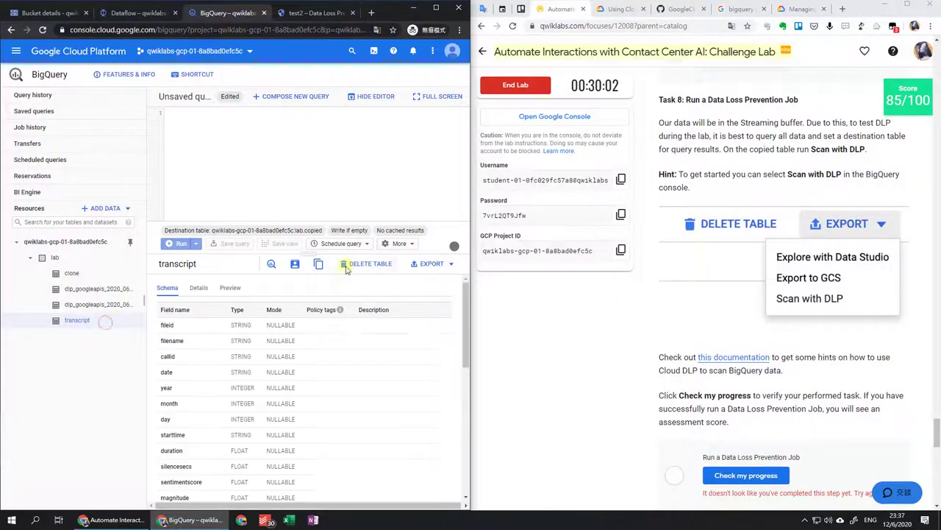
Step: Open a new query on the transcript table and set its results' destination to a table named copied in the lab dataset
left_click(273, 265)
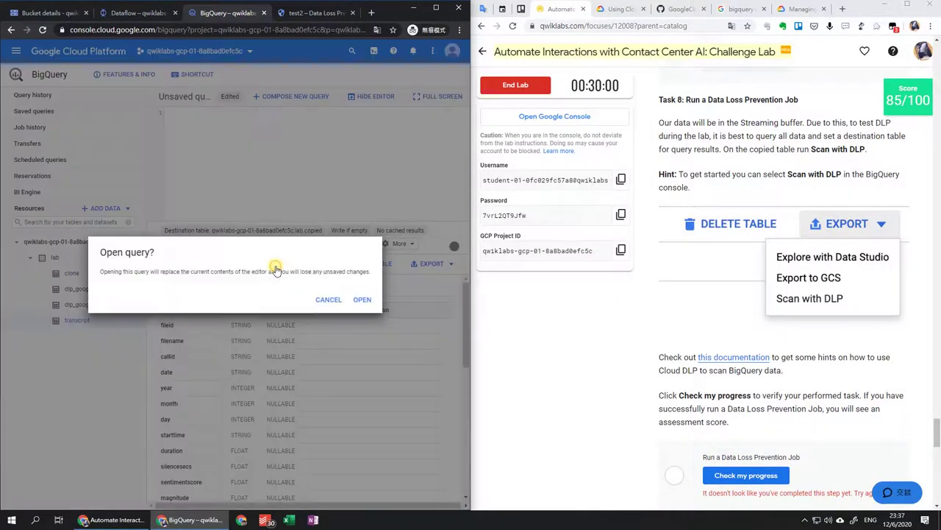
left_click(361, 298)
left_click(397, 252)
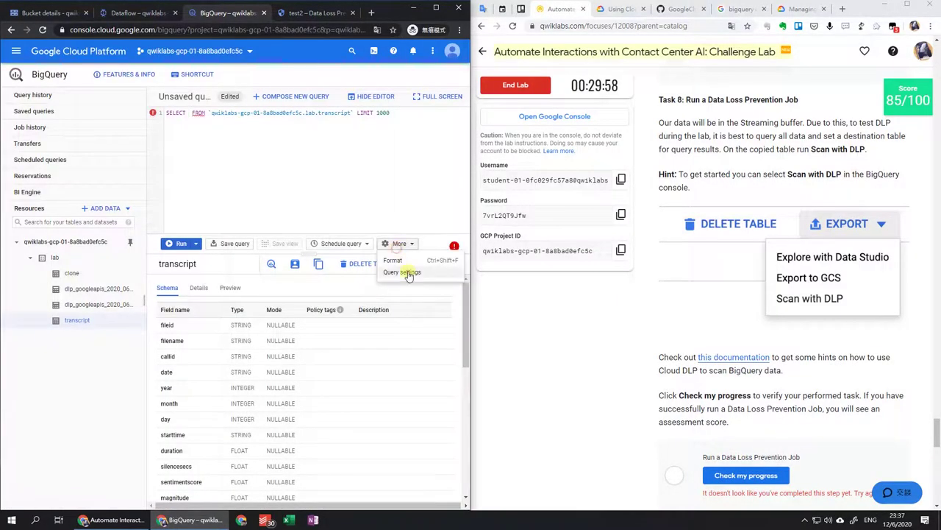
left_click(409, 274)
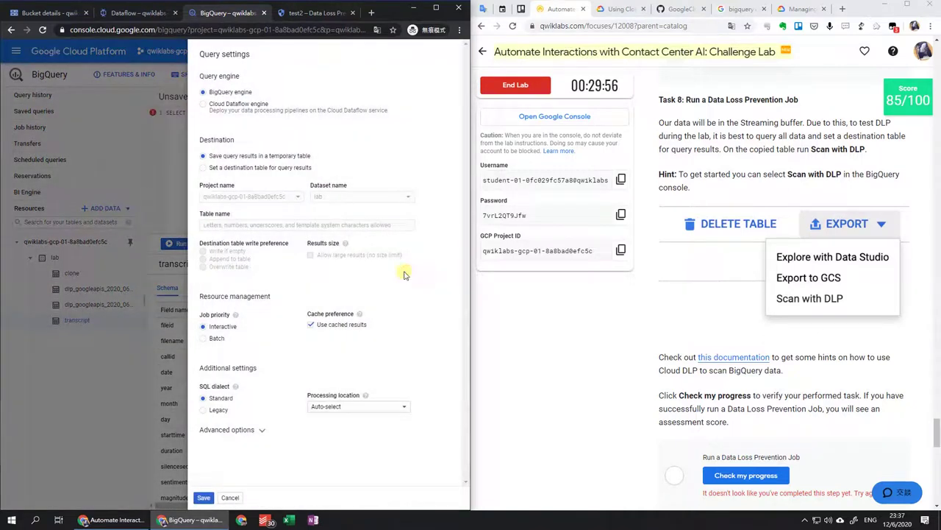
left_click(259, 169)
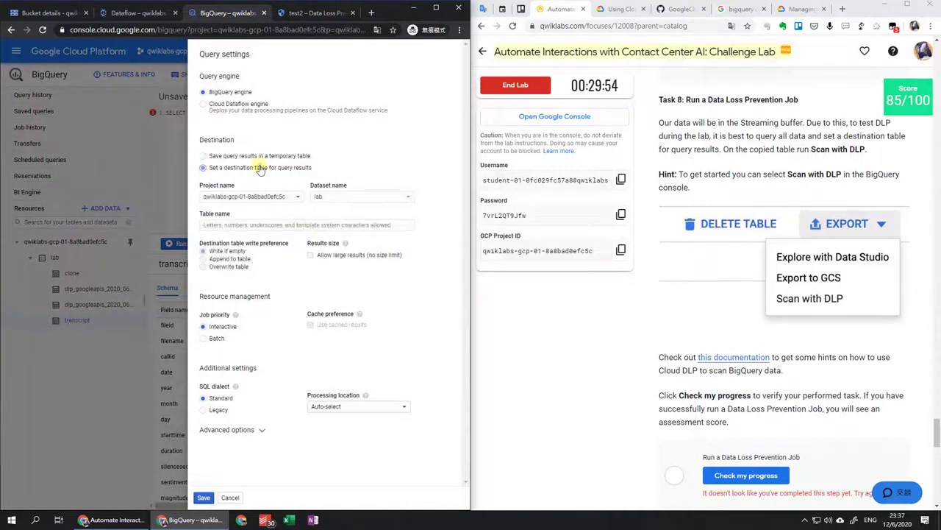
left_click(280, 230)
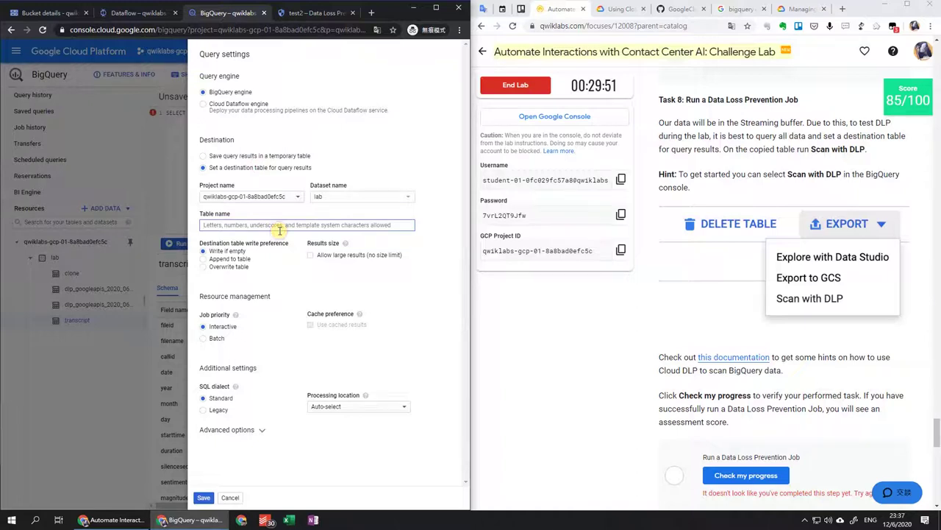
type("copied")
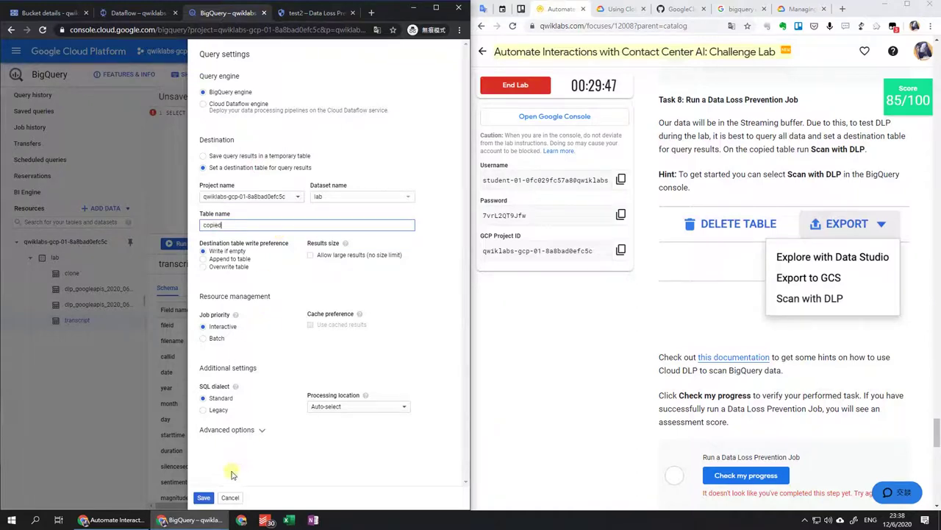
left_click(204, 498)
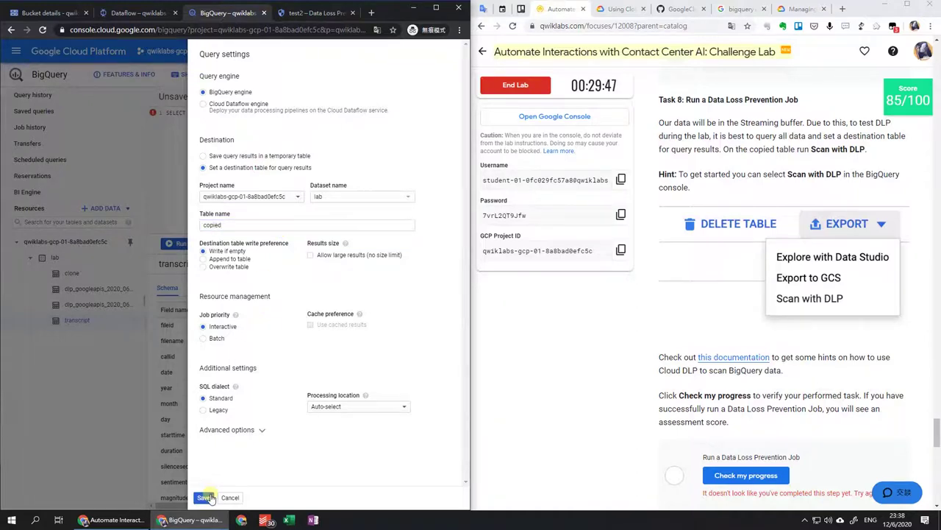
Step: Complete the transcript query with SELECT *, remove its LIMIT 1000 clause and run it
left_click(188, 114)
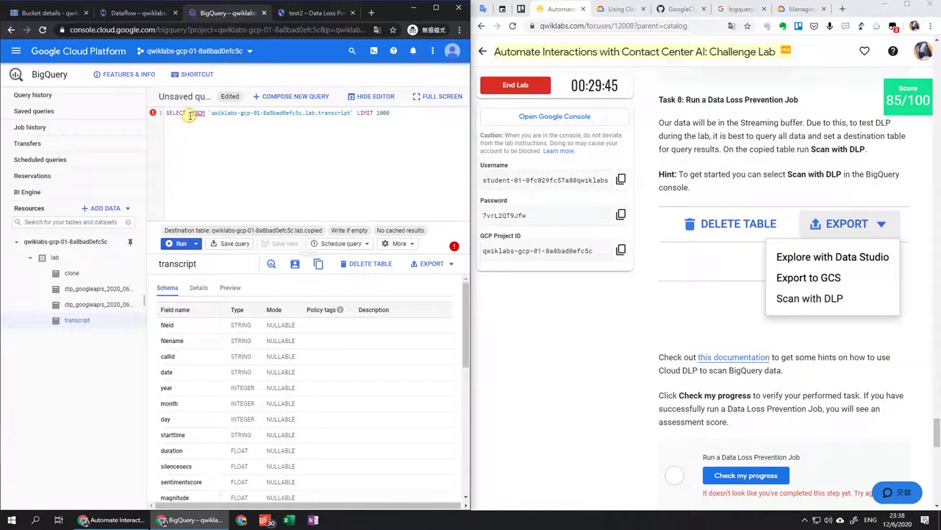
type("*")
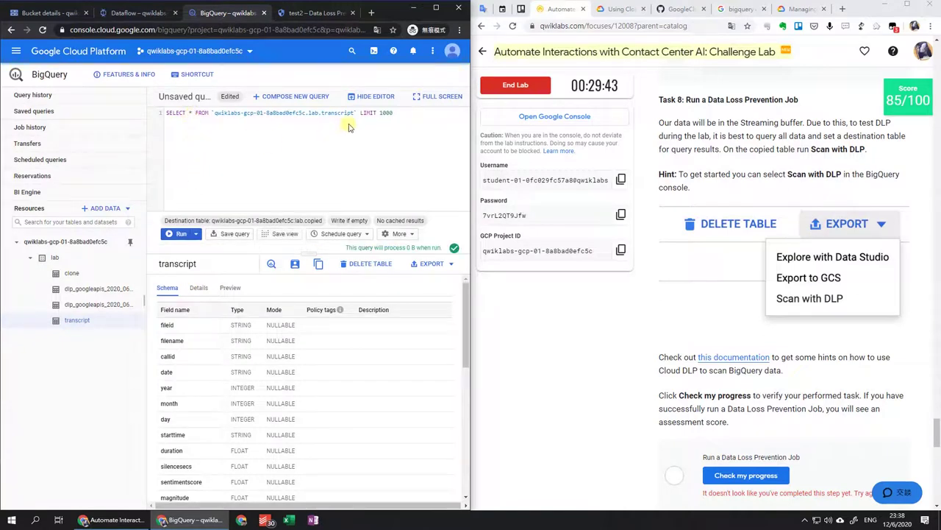
left_click(403, 112)
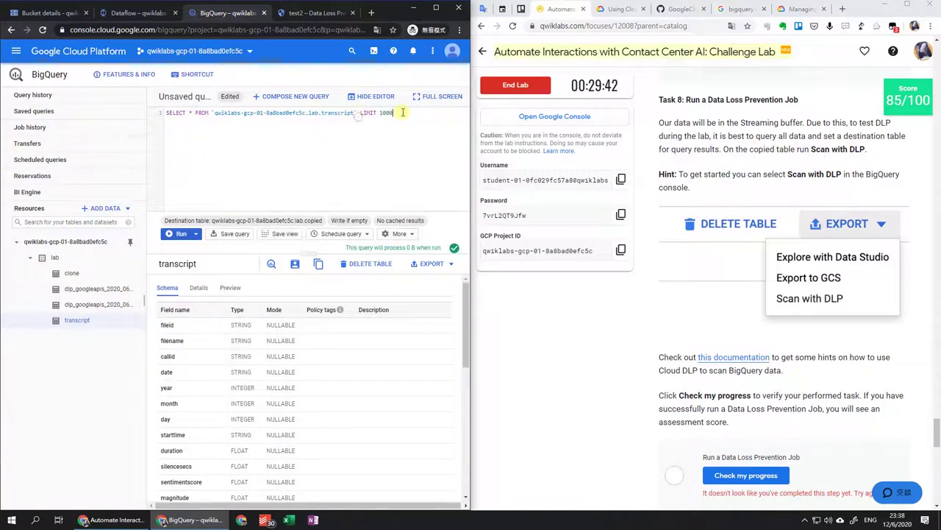
left_click(357, 113, "shift")
key("BackSpace")
key("ctrl+Return")
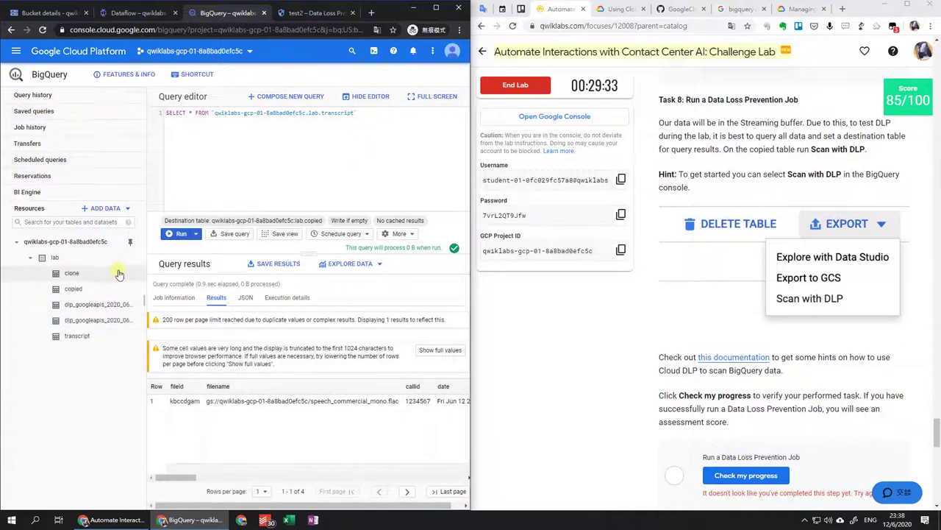
Step: Preview the copied table in the lab dataset and start a Scan with DLP on it
left_click(110, 289)
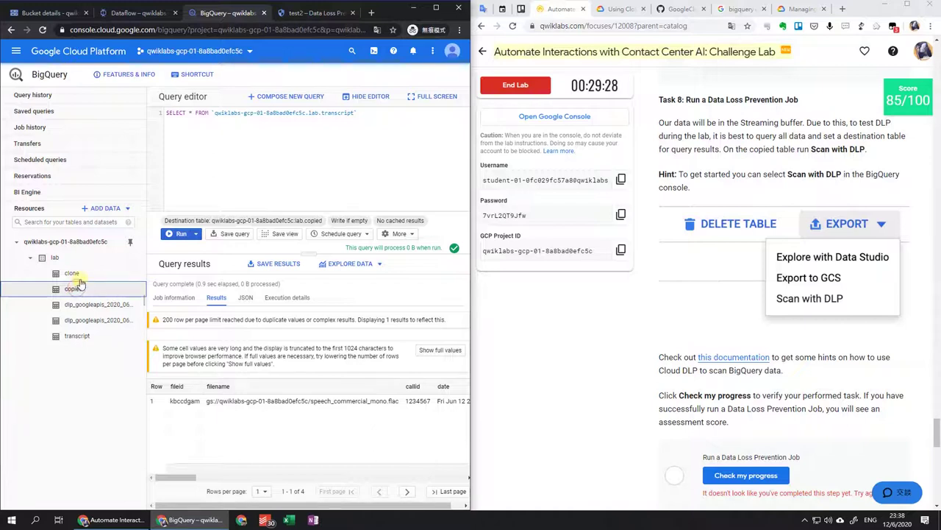
left_click(79, 275)
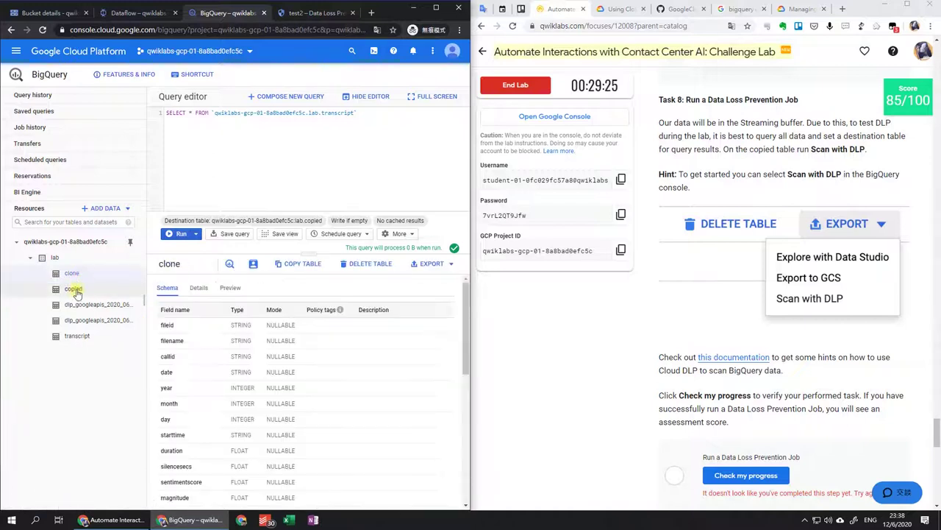
left_click(75, 293)
left_click(231, 287)
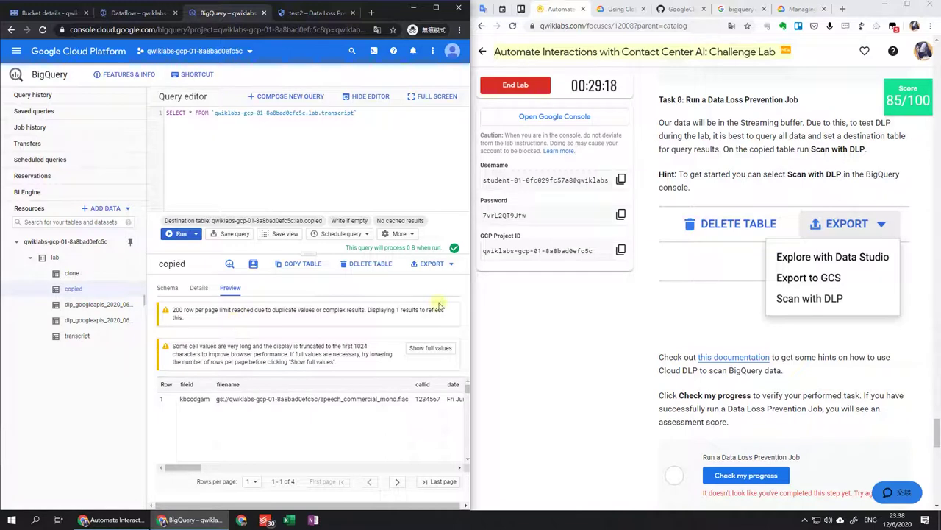
left_click(437, 265)
left_click(440, 306)
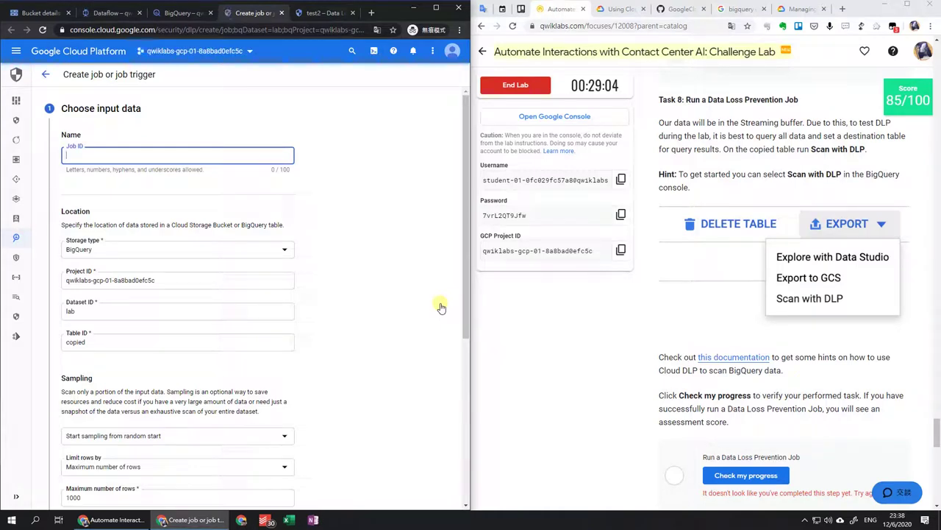
Step: Set the DLP job ID to scan-copied, keep the default sampling and detection settings, and create the job
type("scan-copied")
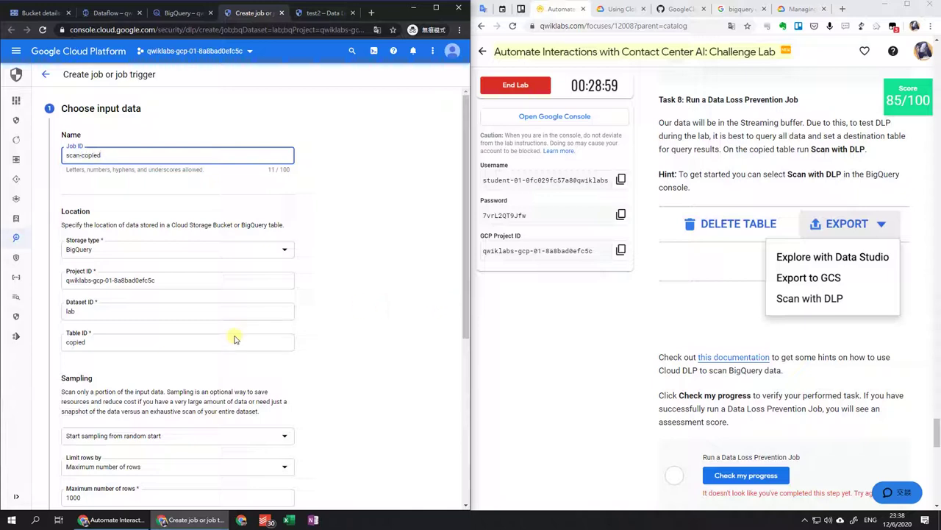
scroll(184, 373, "down", 1)
scroll(190, 379, "down", 2)
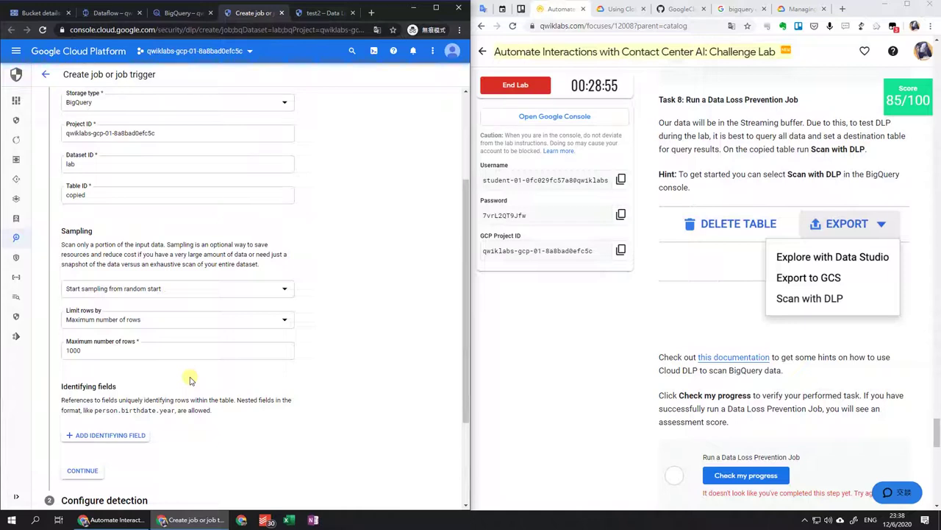
scroll(190, 380, "down", 3)
scroll(162, 368, "up", 1)
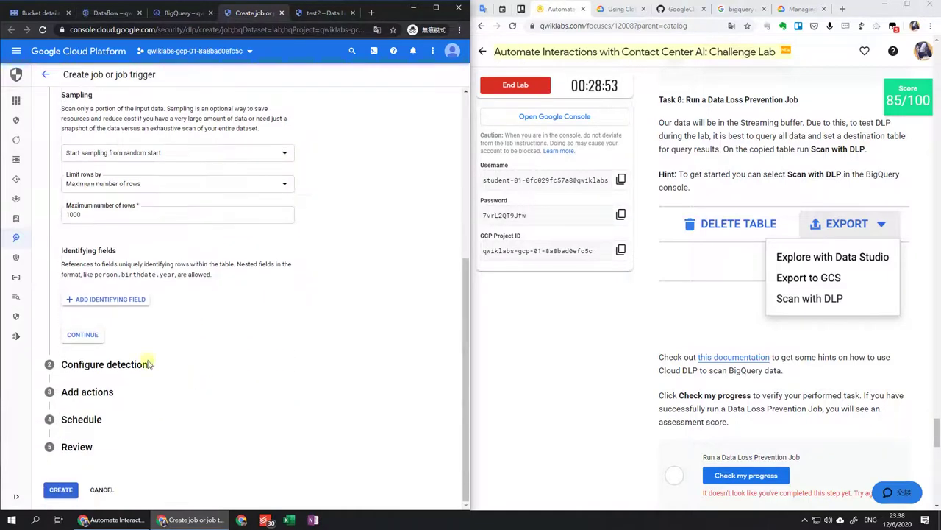
left_click(79, 332)
scroll(78, 333, "down", 4)
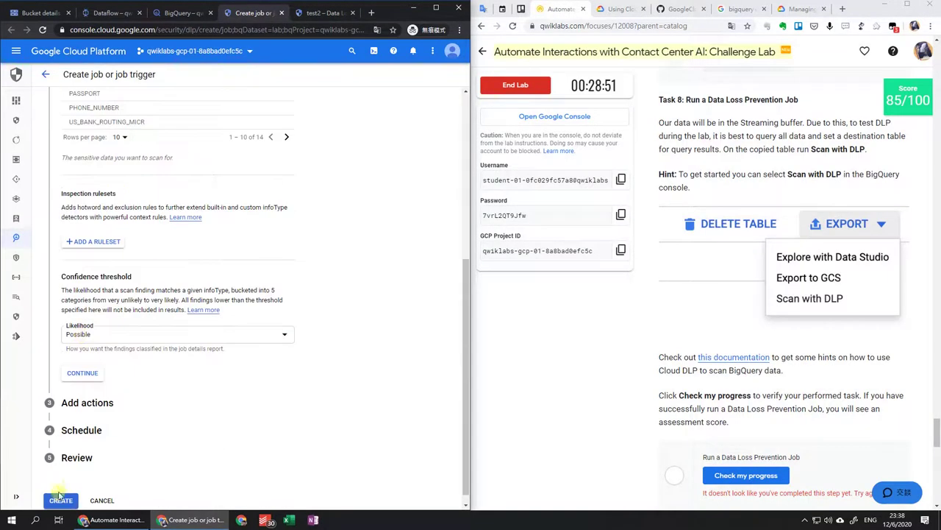
left_click(63, 498)
left_click(392, 306)
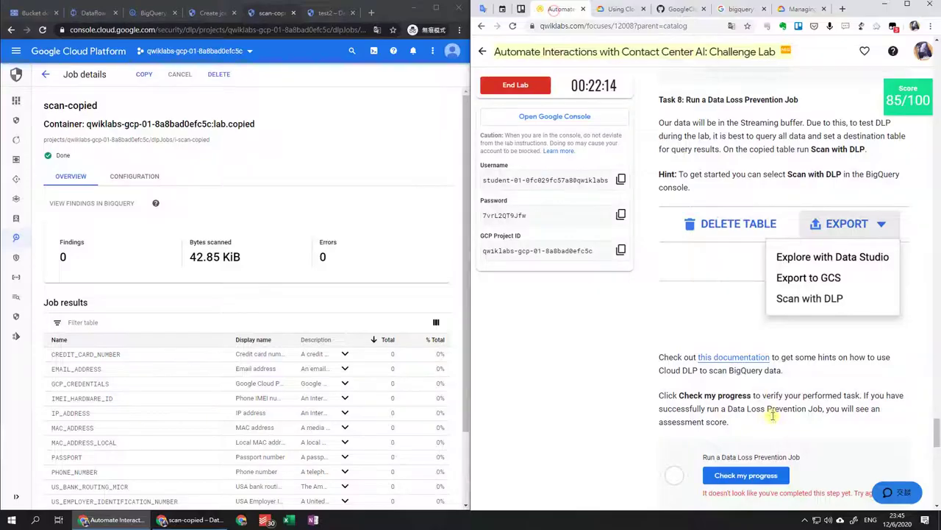
Step: Check the lab progress for Run a Data Loss Prevention Job in Task 8
left_click(900, 103)
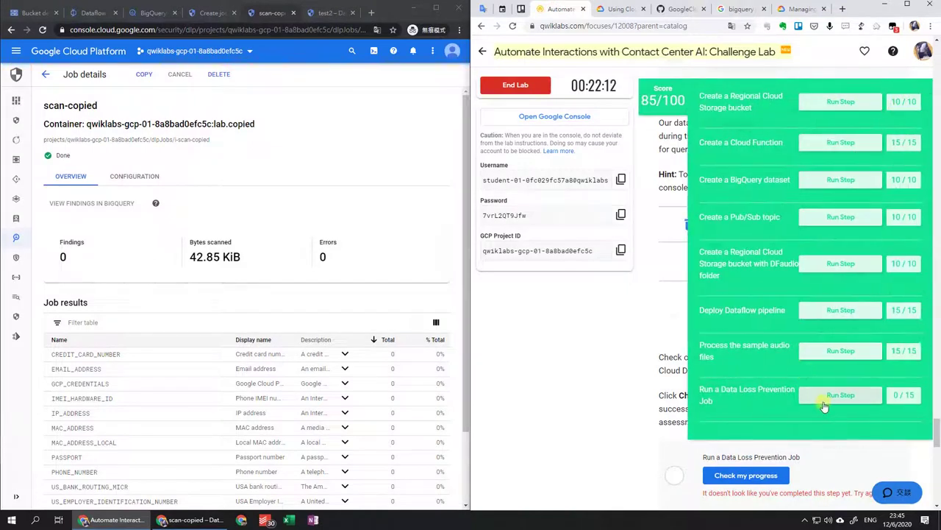
left_click(824, 403)
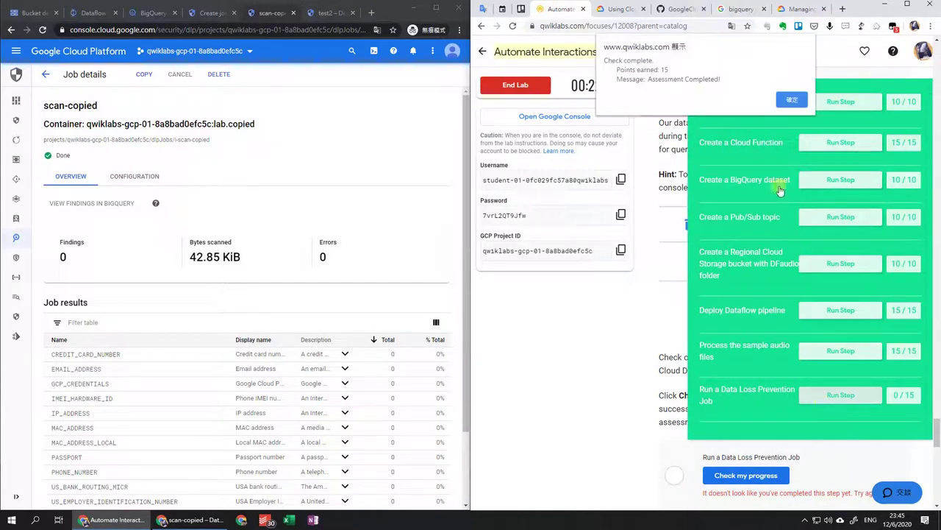
left_click(790, 100)
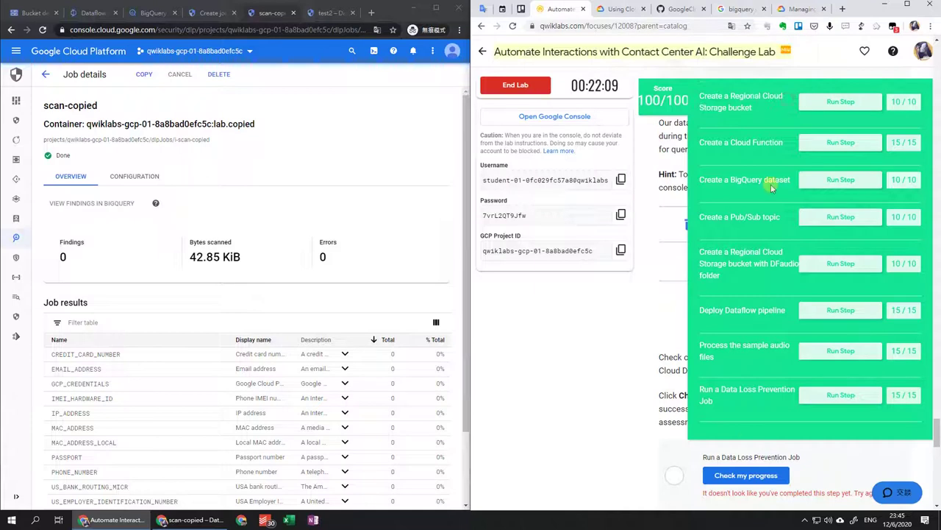